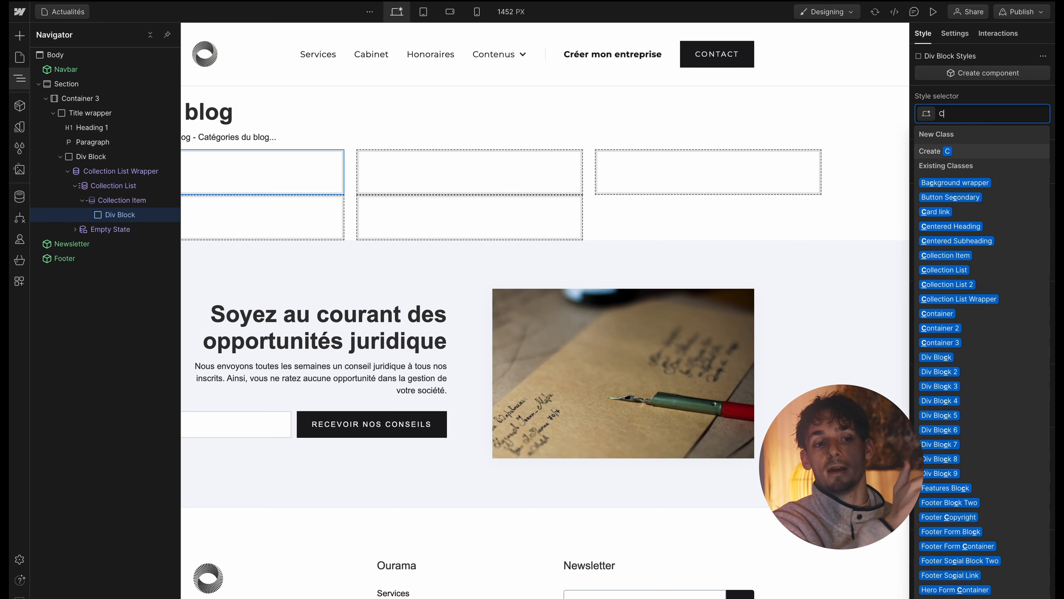
Assign the Collection List Wrapper class to the div block in the collection item and nest a new div block inside it
key(Return)
scroll(1015, 312, down, 2)
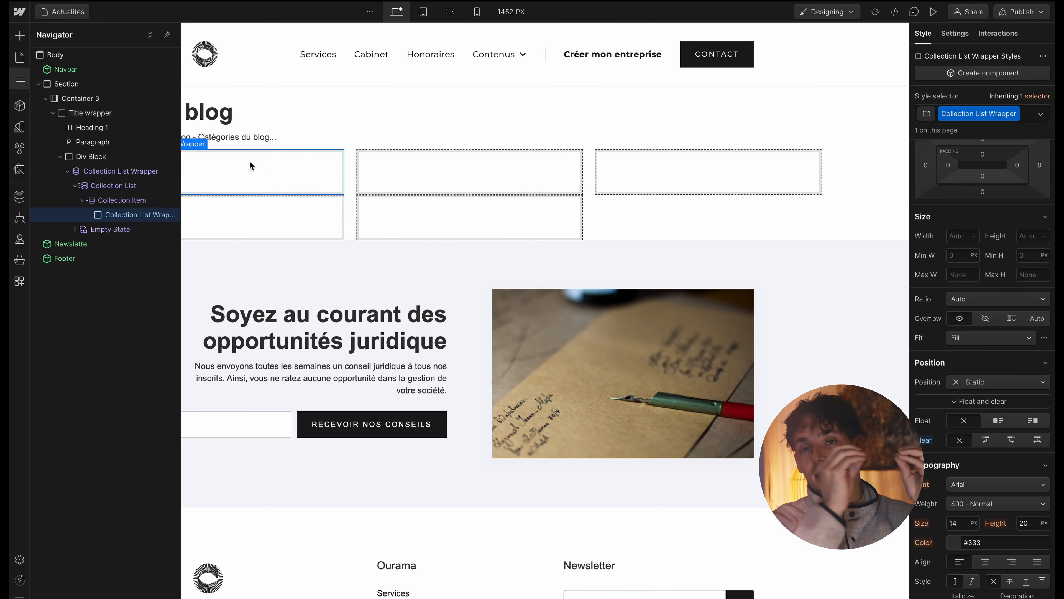
click(20, 35)
drag(54, 260, 220, 171)
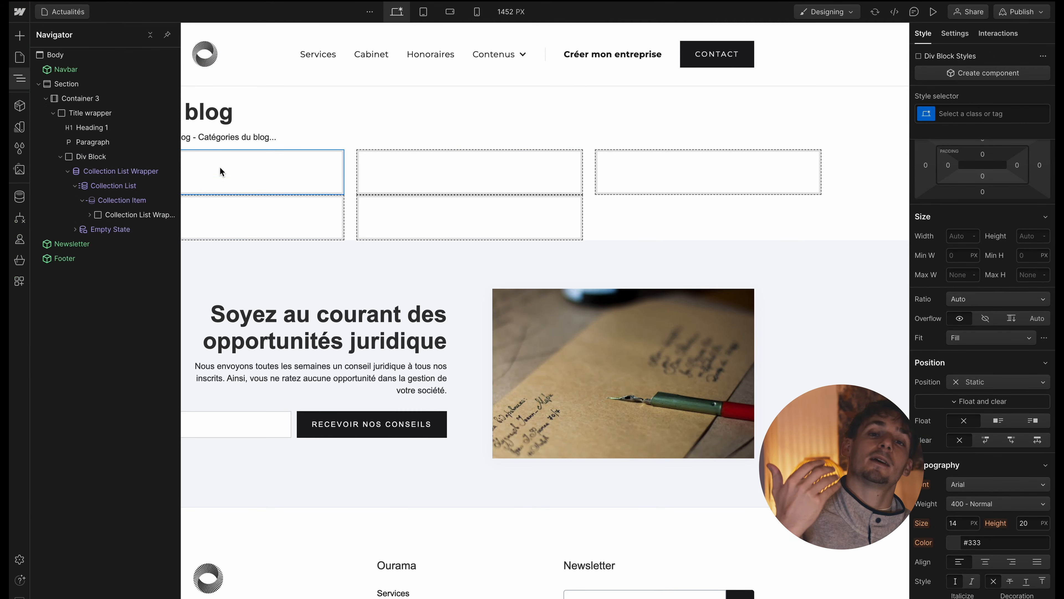
click(91, 214)
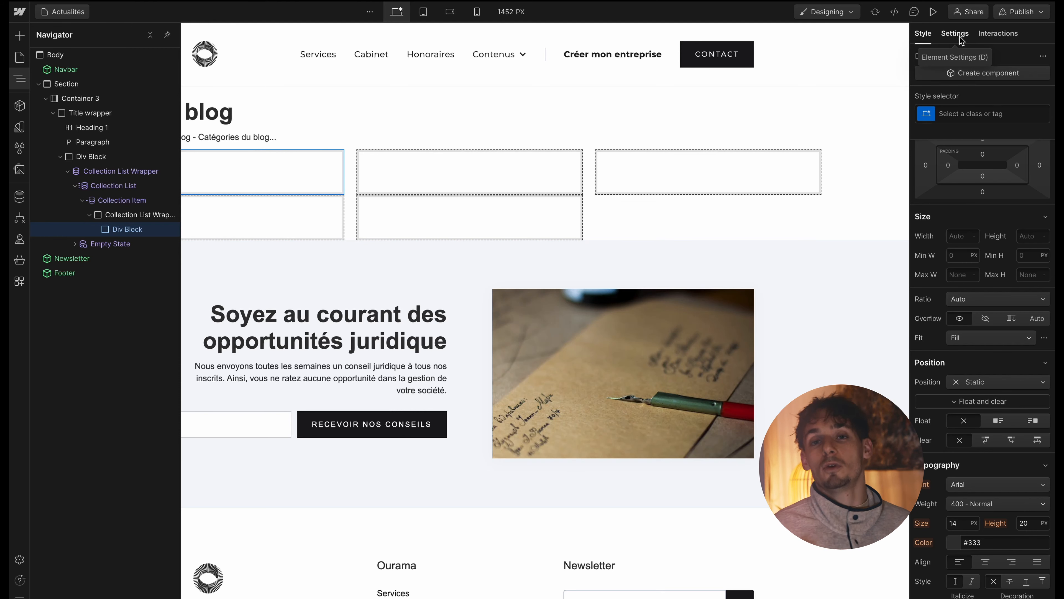
Set the height of the Collection List Wrapper div inside the collection item to 30, using a different unit
click(126, 213)
click(1043, 237)
click(1027, 191)
click(1032, 237)
text(30)
key(Return)
Give the nested div block a new class named Image wrap
click(127, 229)
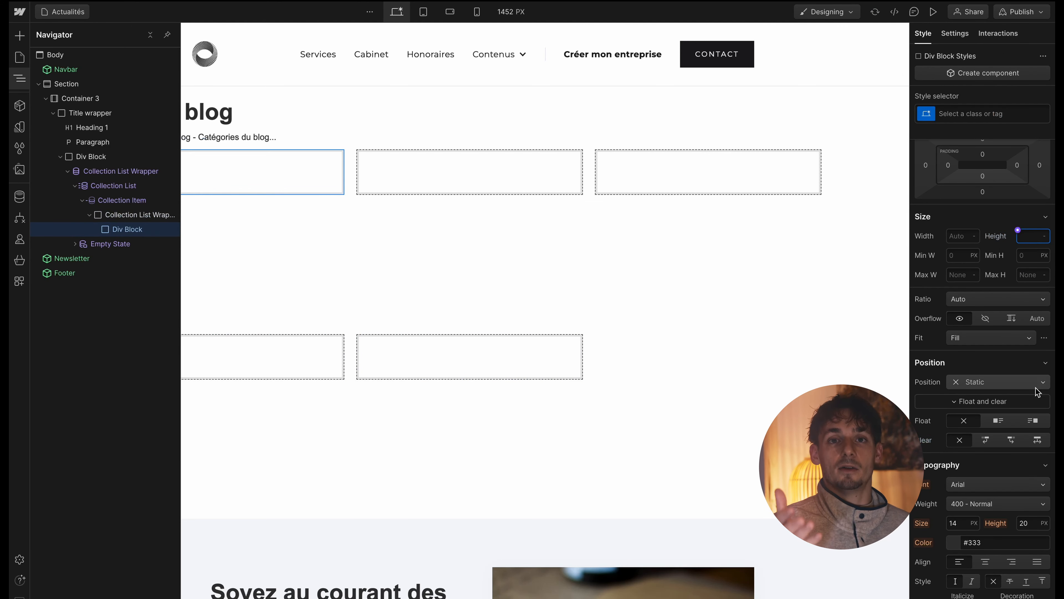
scroll(1037, 391, down, 8)
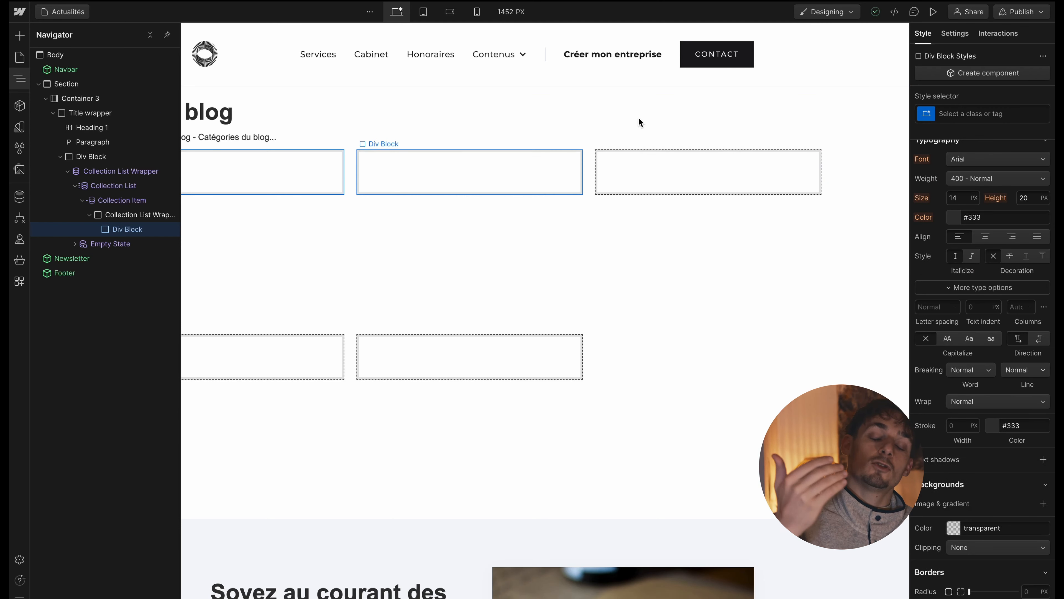
click(1027, 113)
text(Image wrap)
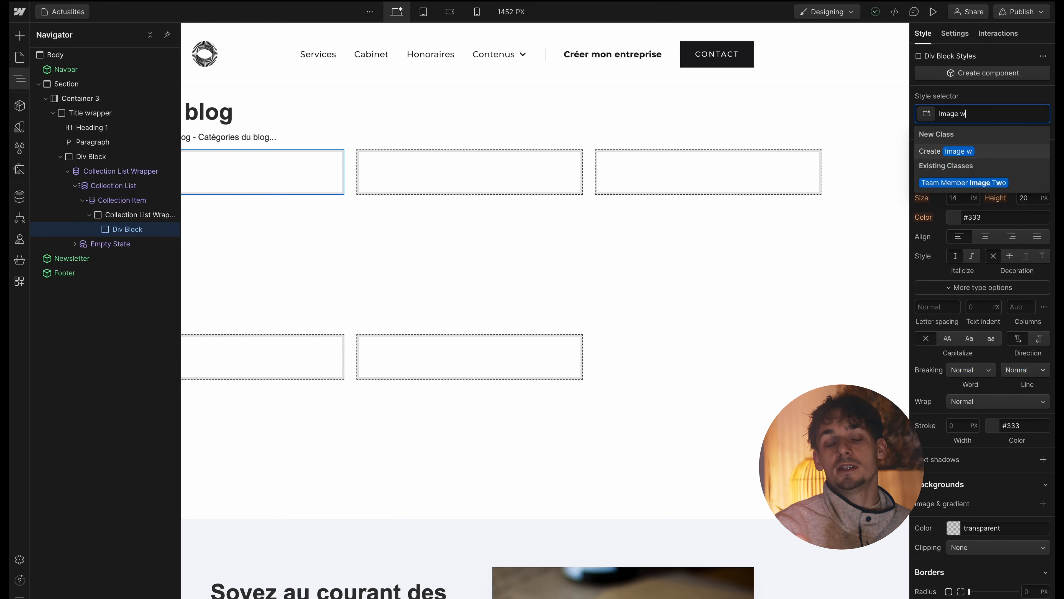
key(Return)
Add a background image to the Image wrap block and source it dynamically from the Actualités collection
click(1044, 504)
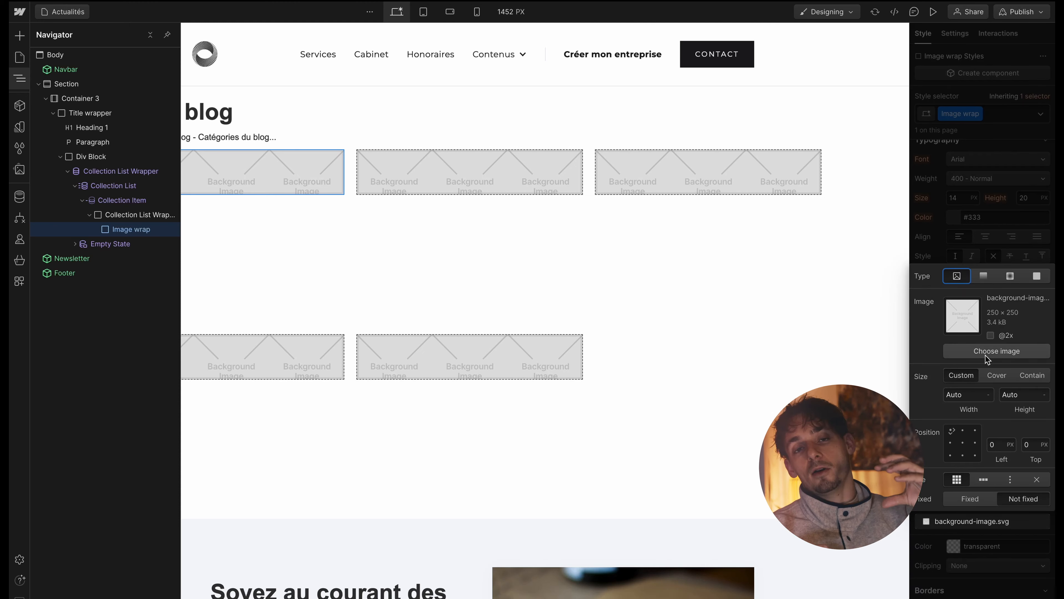
click(955, 33)
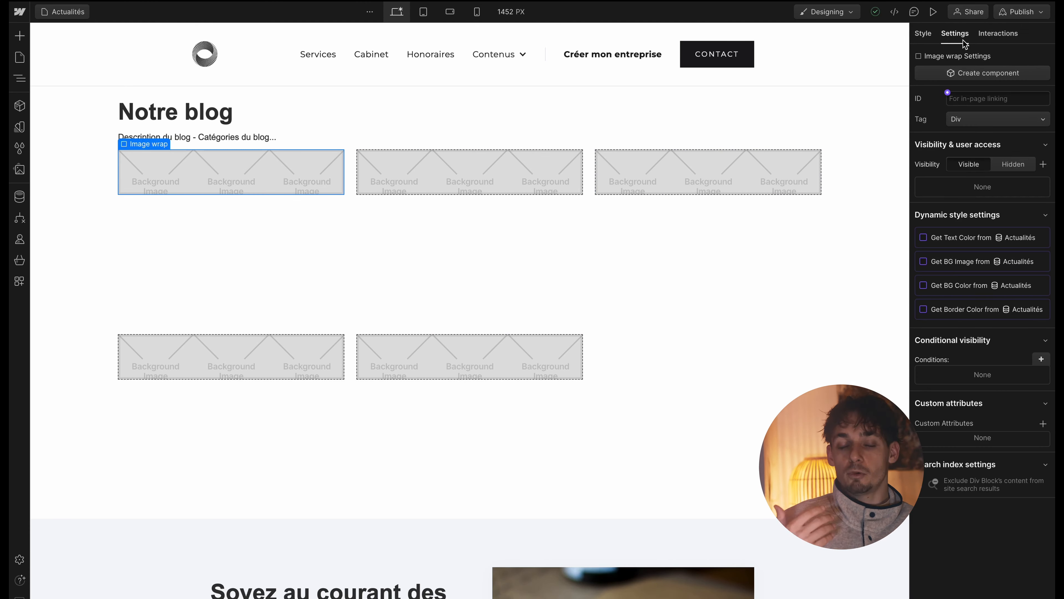
click(924, 261)
click(981, 276)
click(956, 294)
Set the Image wrap block's position to Absolute and stretch it over its parent with 0% on all four sides
click(923, 33)
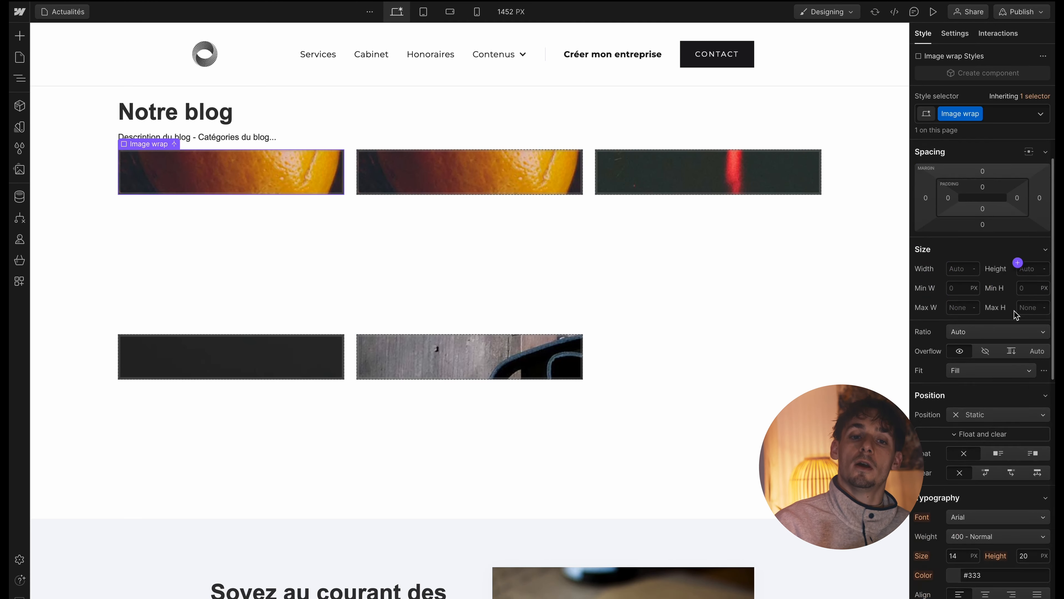
scroll(994, 357, down, 2)
click(995, 354)
click(1000, 382)
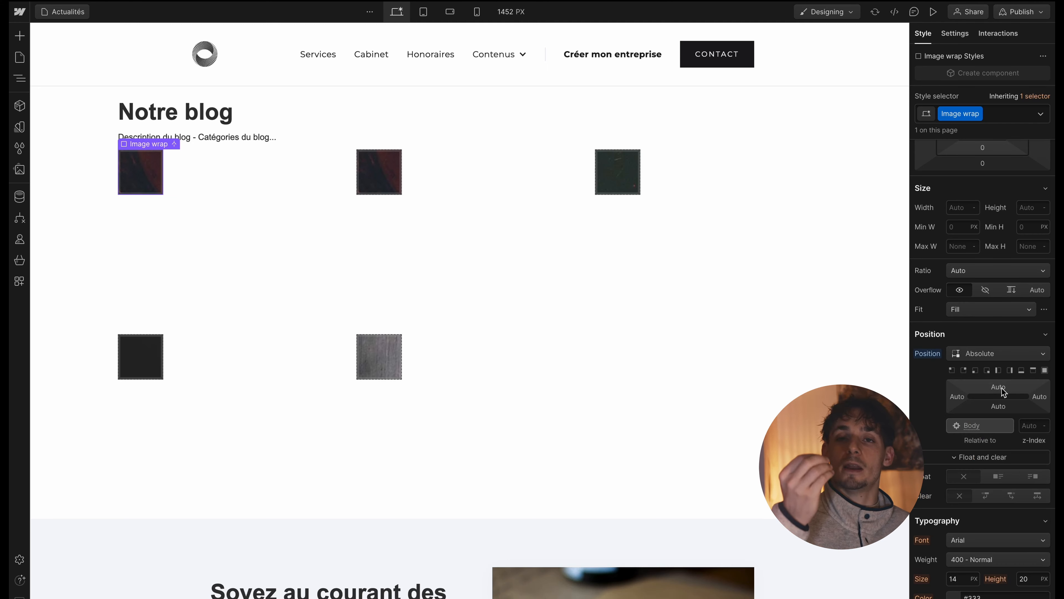
click(1045, 370)
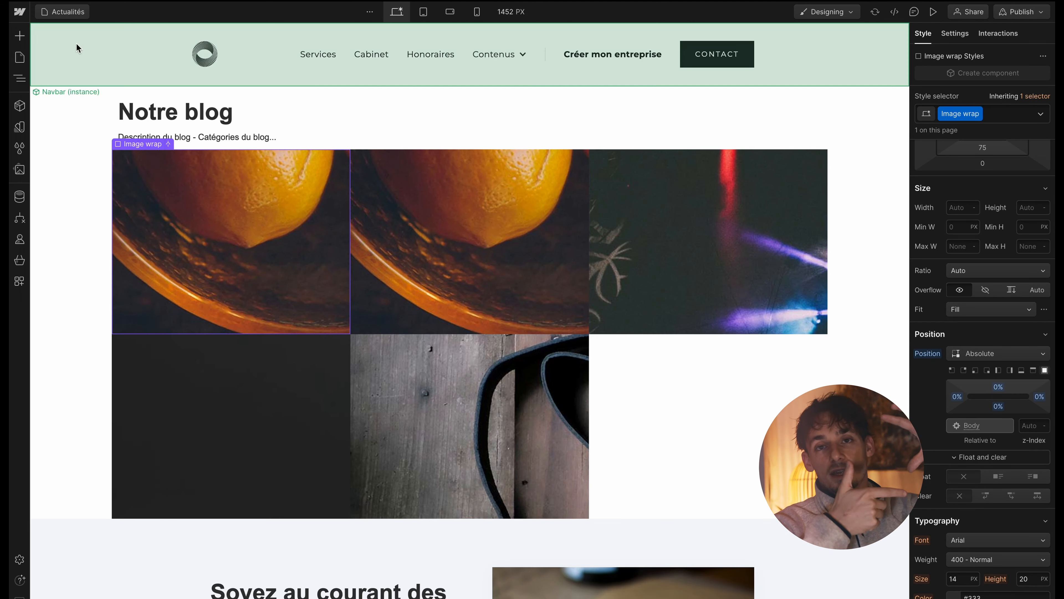
Insert a div block inside Image wrap and give it a new class named Title article
click(20, 78)
key(a)
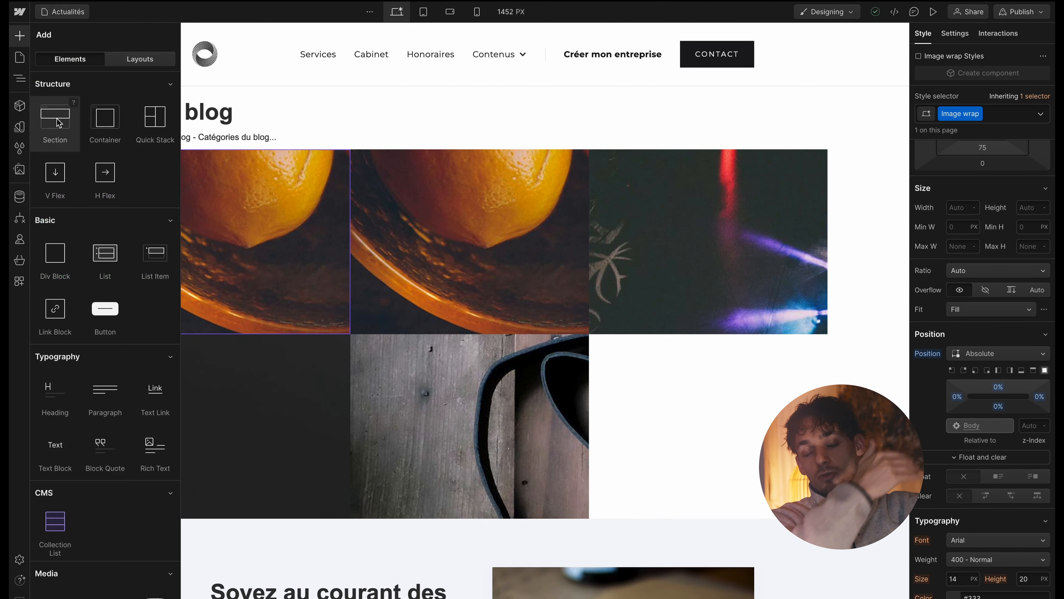
click(55, 258)
click(971, 117)
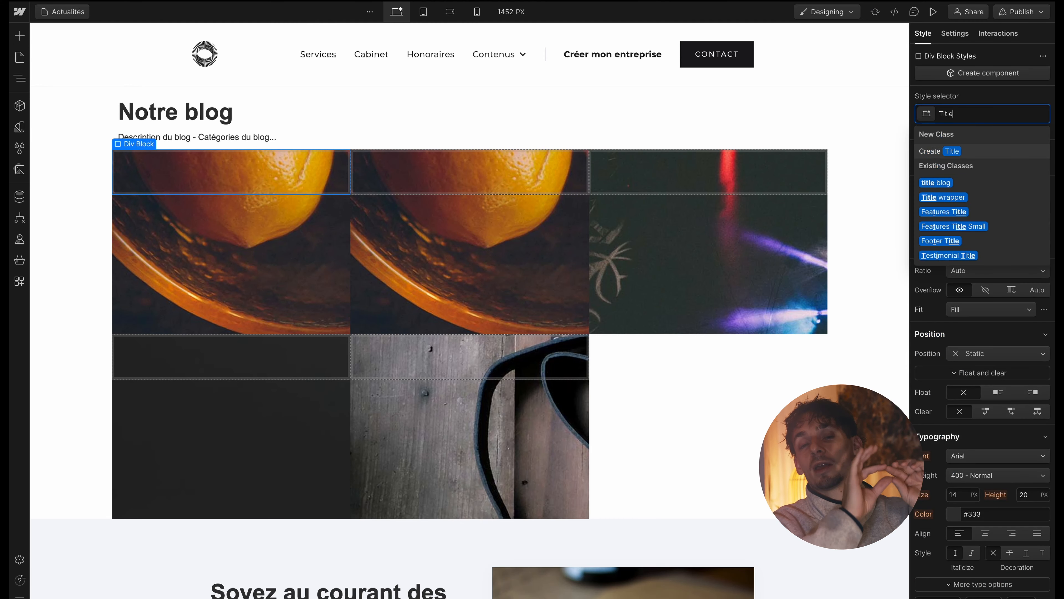
text(Title article)
key(Return)
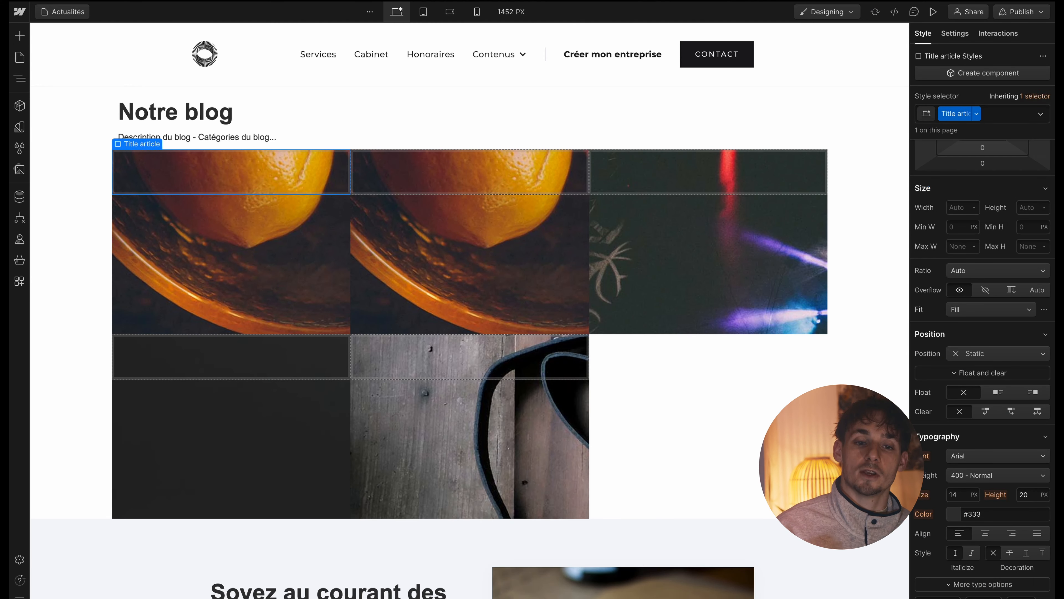
Try inserting a text block inside the Title article block
click(20, 77)
click(19, 37)
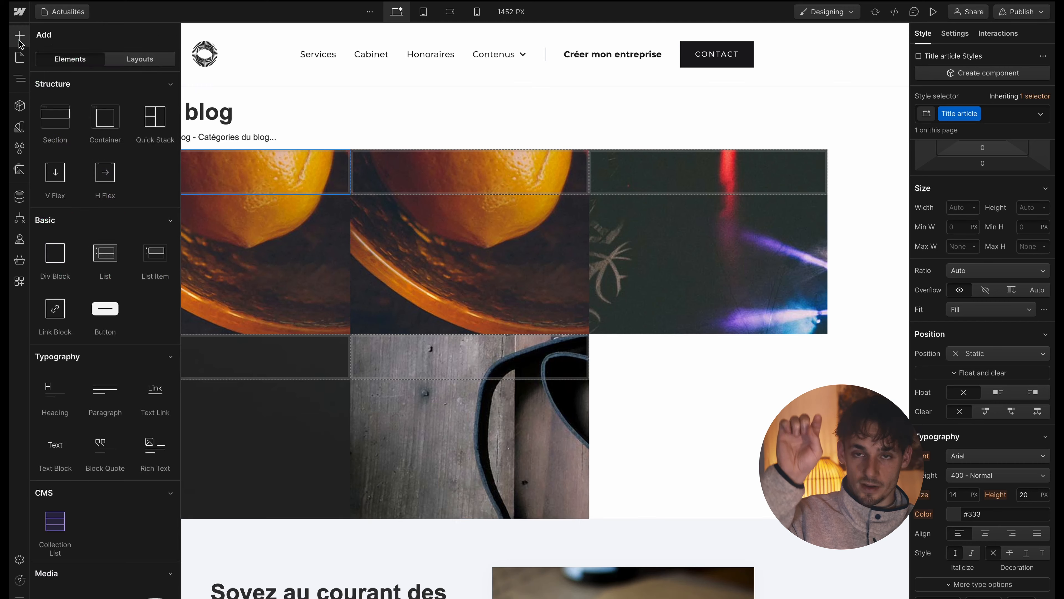
click(54, 454)
scroll(1007, 247, up, 1)
scroll(1008, 250, down, 1)
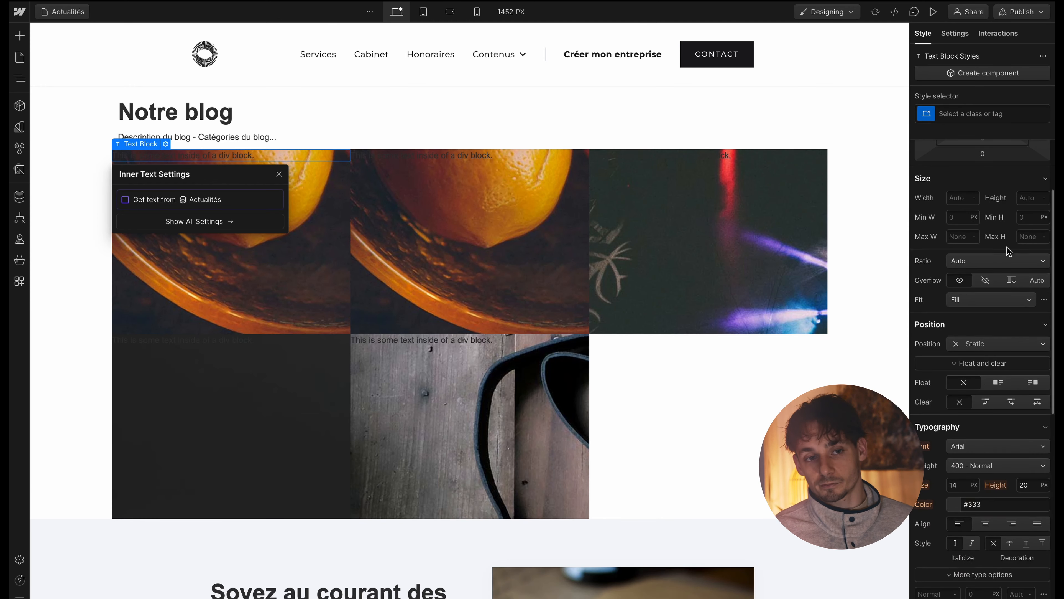
Insert a heading inside the Title article block and set its font to Montserrat
click(22, 36)
click(57, 409)
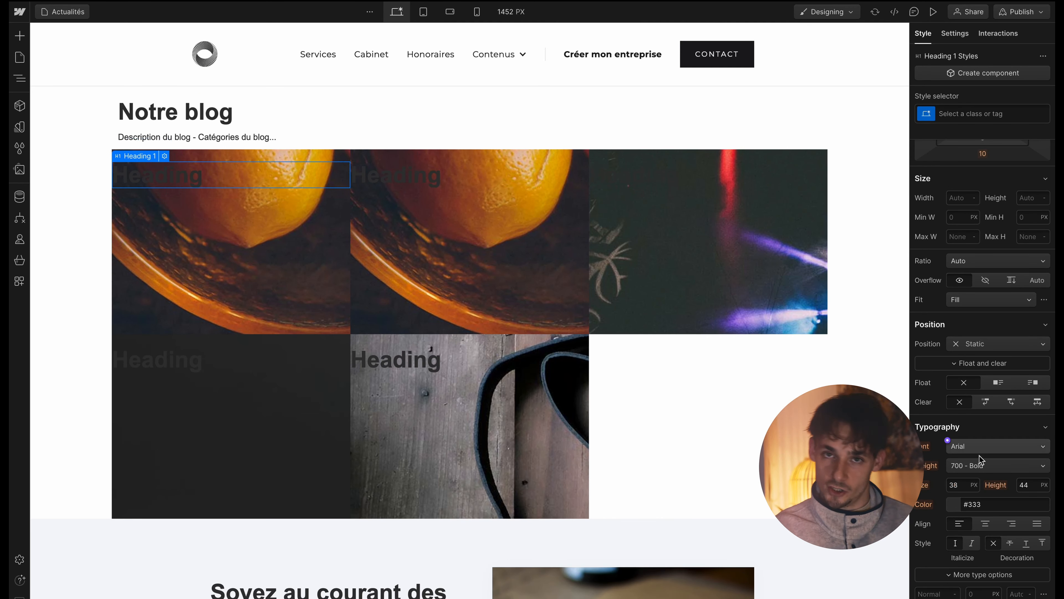
click(998, 446)
click(976, 297)
Set the card heading's left padding to 0.5em
scroll(975, 293, up, 3)
click(948, 238)
click(991, 280)
click(1043, 259)
click(1028, 286)
click(970, 281)
click(997, 232)
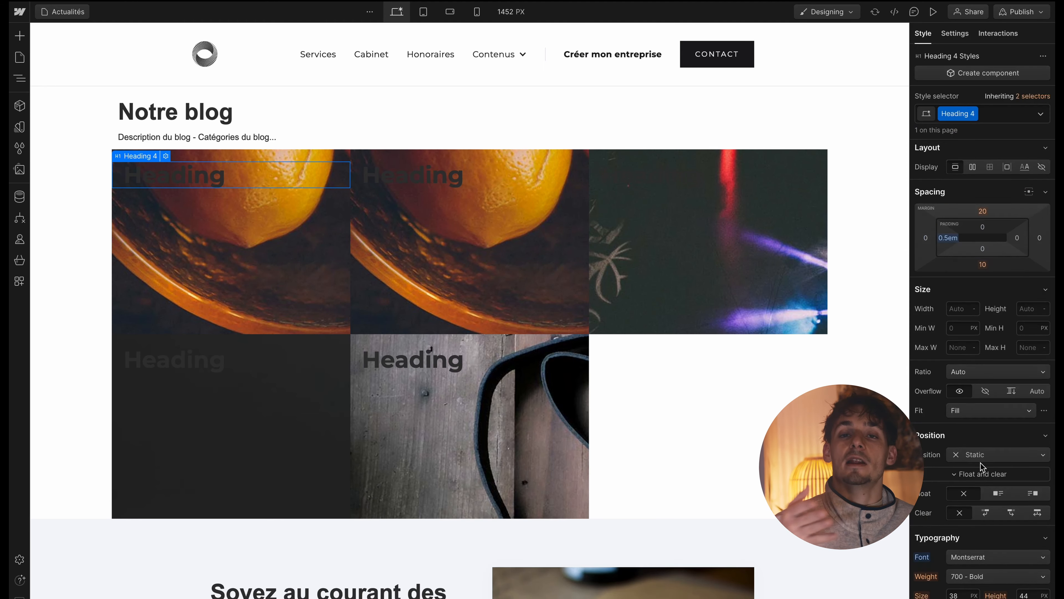
Change the card heading's color to white and its weight to 500 - Medium
scroll(972, 435, down, 1)
click(953, 580)
drag(938, 476, 912, 383)
click(922, 372)
click(981, 542)
click(979, 513)
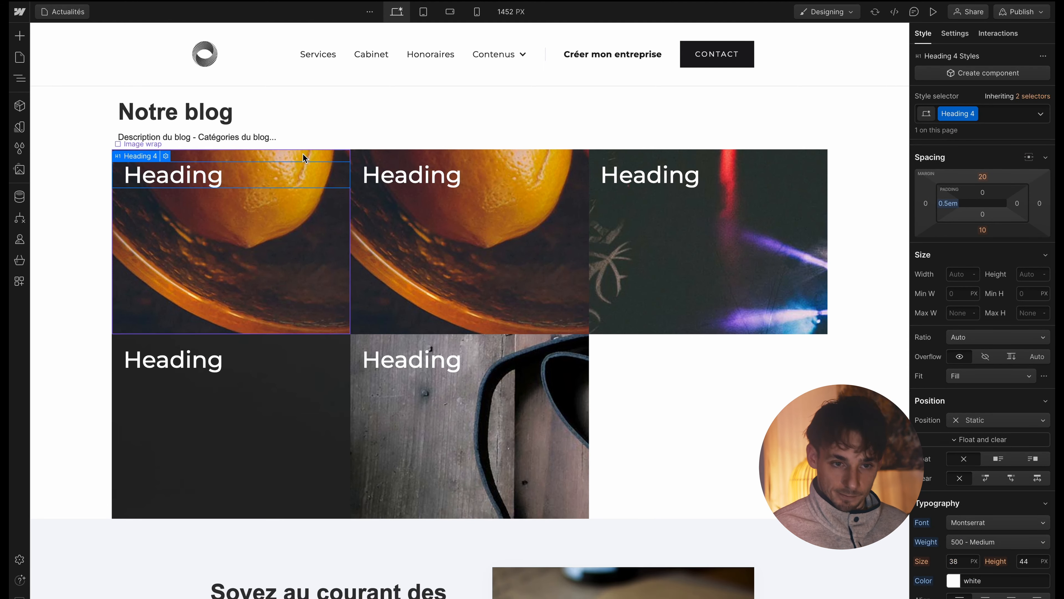
Bind the card heading's text to the Name field of the Actualités collection
click(165, 158)
click(159, 248)
click(176, 261)
click(168, 285)
click(322, 120)
click(288, 183)
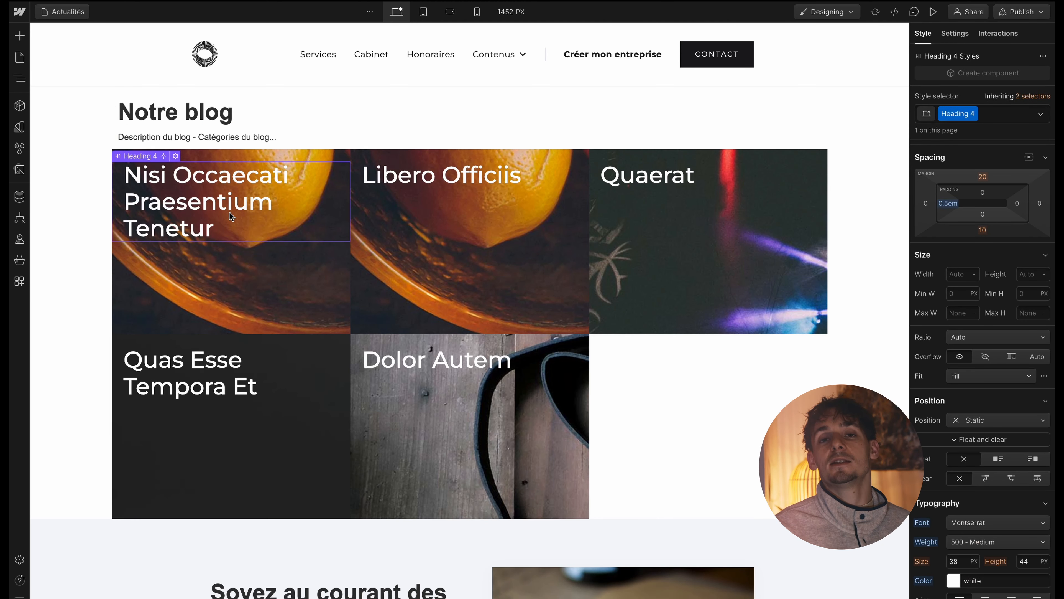
Insert a second div block inside the Title article block, below the heading
click(19, 78)
click(109, 246)
click(19, 36)
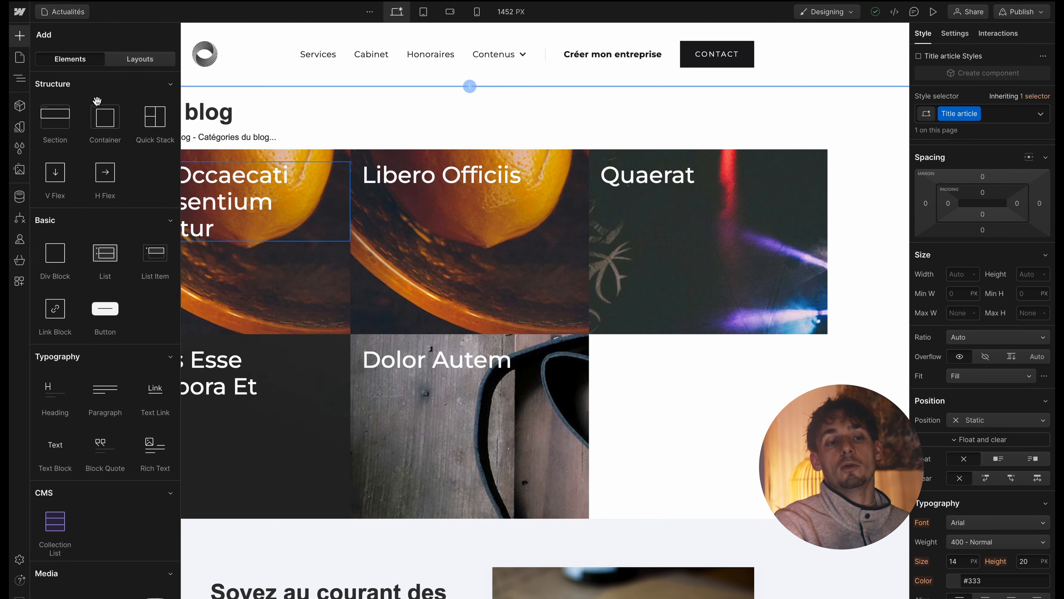
click(68, 257)
Position the card heading absolutely along the bottom of the card, with 0% left, right and bottom and Auto on top
double_click(309, 206)
scroll(1020, 338, down, 3)
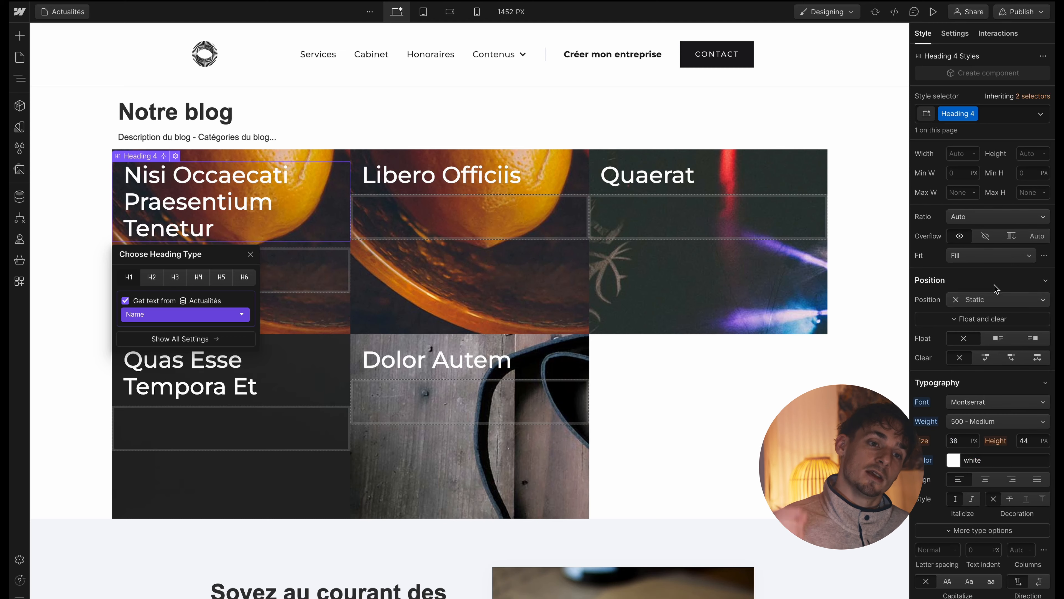
click(997, 300)
click(992, 331)
click(1022, 317)
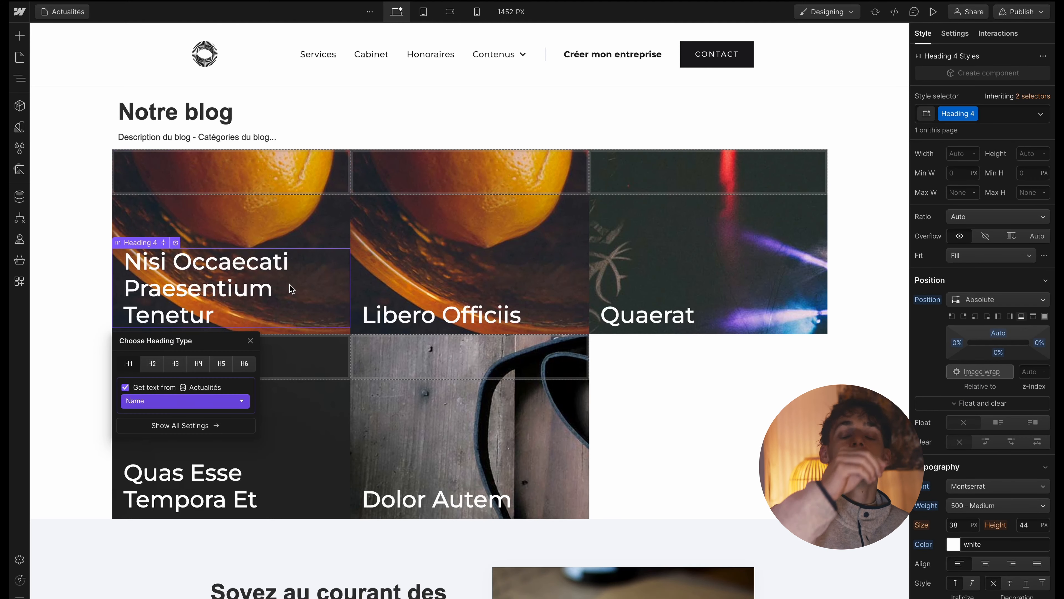
Give the empty div block in Title article a new class named date wrapper
click(239, 180)
click(19, 37)
click(979, 113)
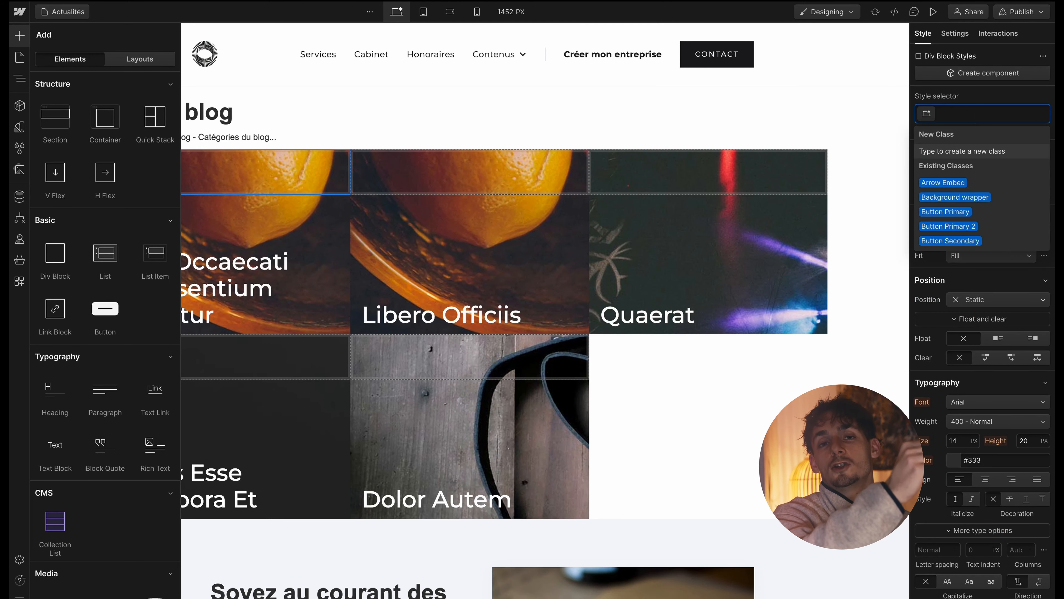
text(date wrapper)
key(Return)
Insert a text block in the date wrapper and bind its text to the Actualités collection's Created On field
click(58, 444)
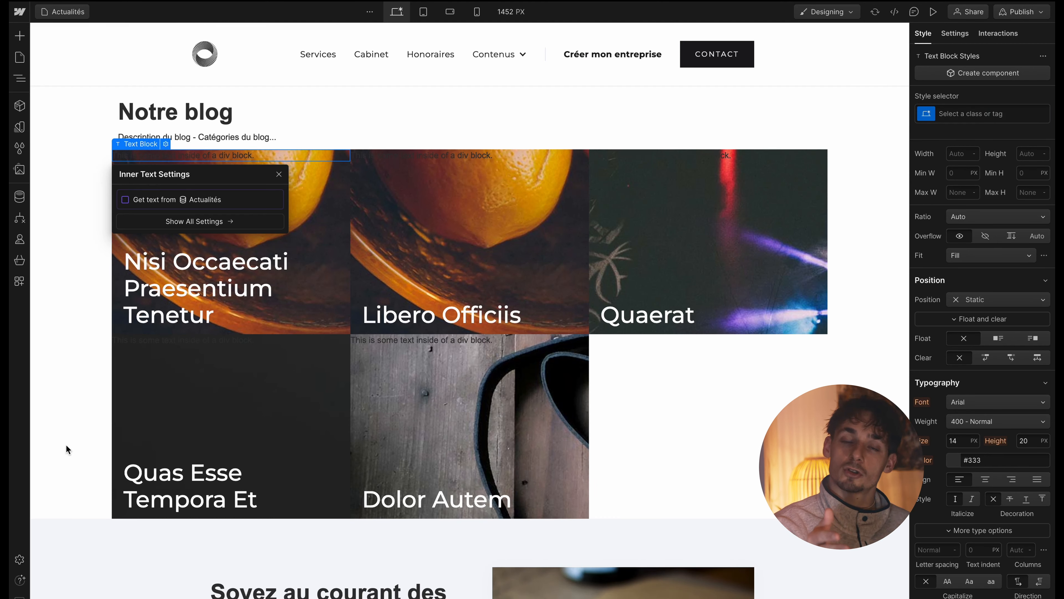
click(199, 213)
click(191, 266)
click(193, 235)
click(197, 235)
Set the date text block's top padding to 1em
scroll(983, 209, up, 4)
click(982, 230)
click(1000, 272)
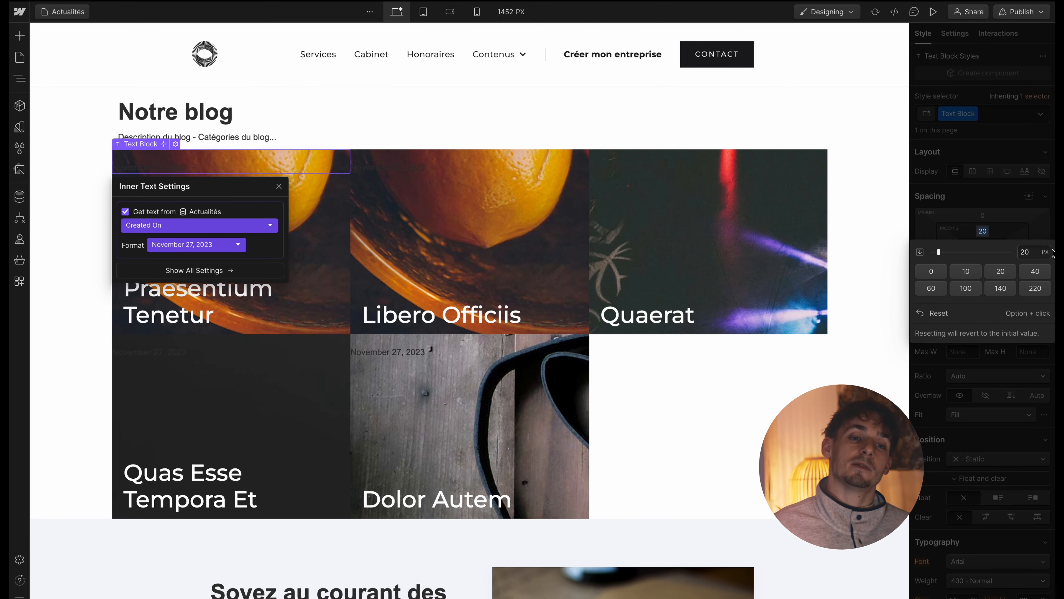
click(1044, 252)
click(1029, 280)
click(967, 288)
click(931, 288)
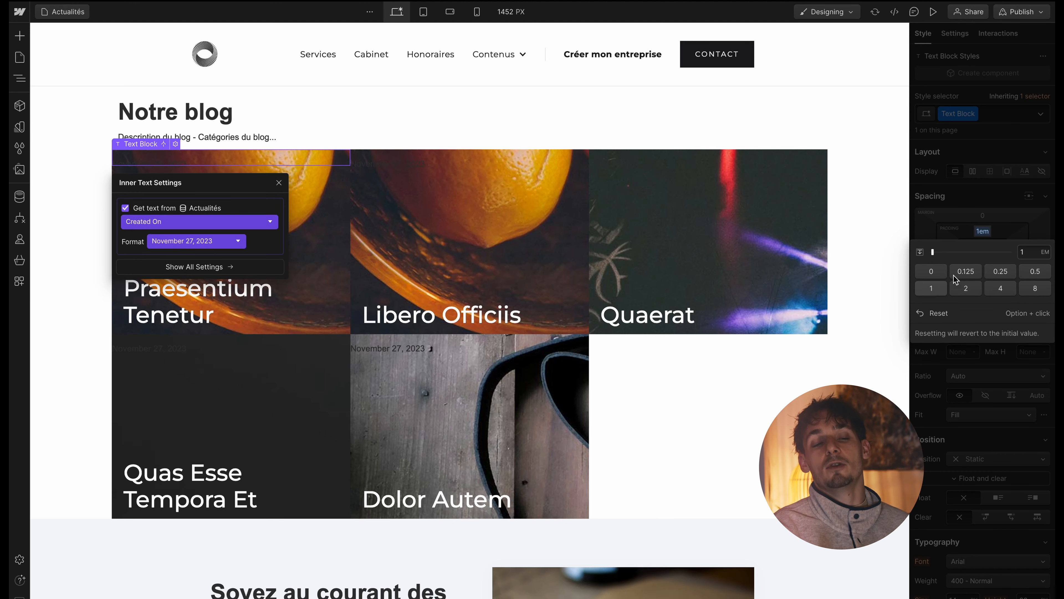
Set the date text block's left padding to 1em
click(948, 242)
click(1045, 262)
click(1029, 304)
click(930, 299)
click(970, 399)
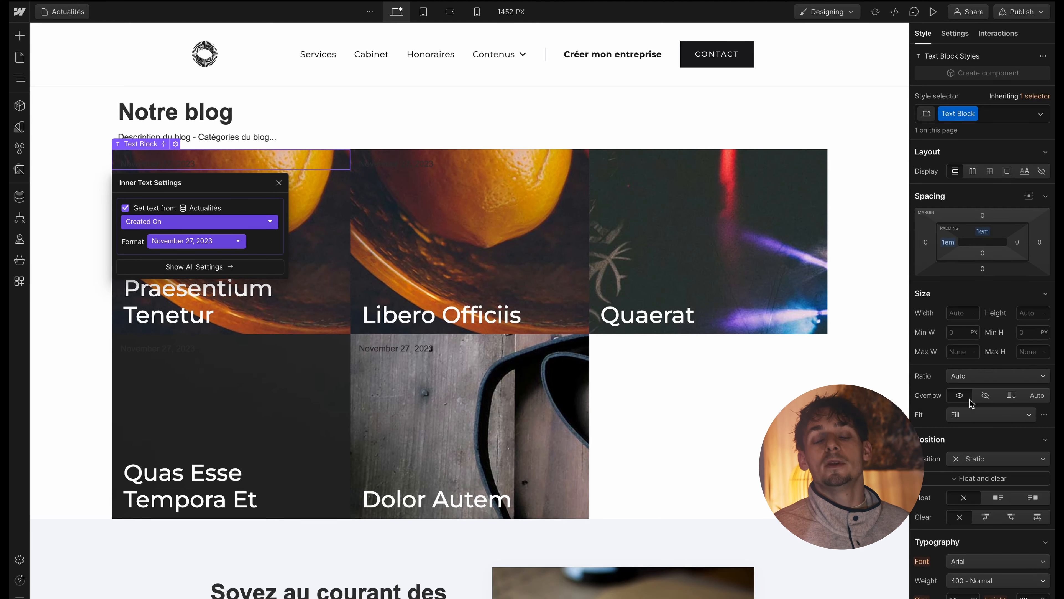
Change the date text's font to Montserrat and its color to white
scroll(972, 418, down, 2)
click(977, 507)
click(985, 354)
click(953, 564)
drag(938, 398, 810, 332)
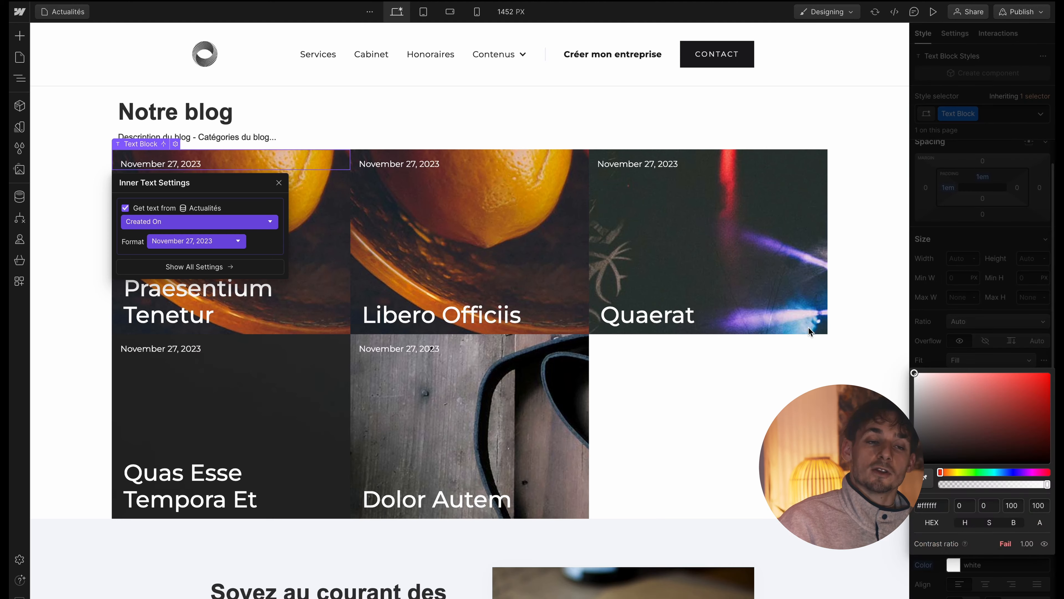
Insert a link block inside Container 3
click(19, 78)
click(80, 99)
key(a)
click(54, 314)
key(z)
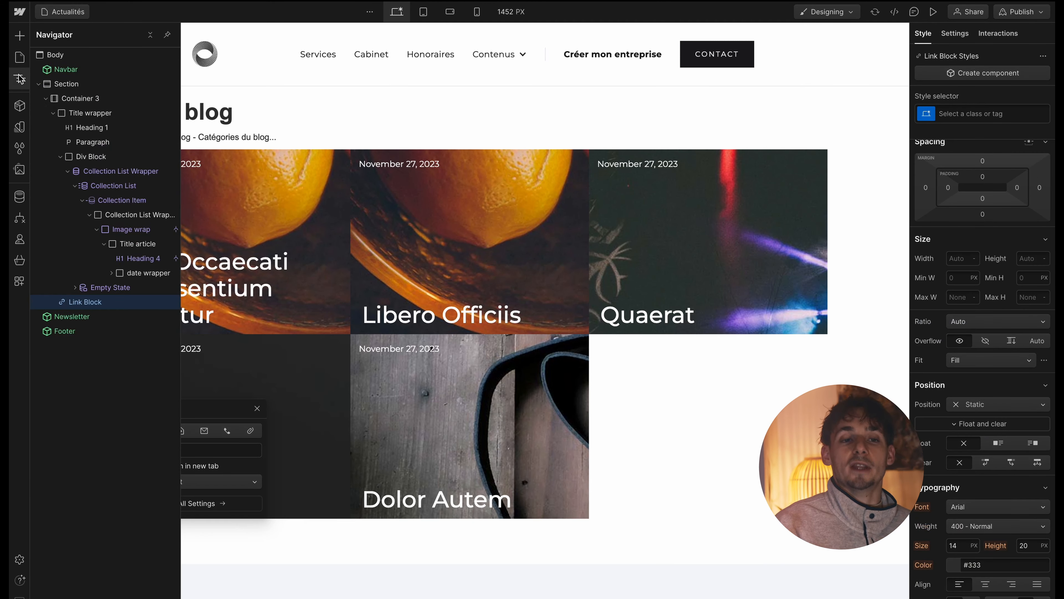
Try wrapping the collection item's Collection List Wrapper div in the link block and positioning the link absolutely with 0% on all sides
drag(88, 302, 112, 222)
click(955, 33)
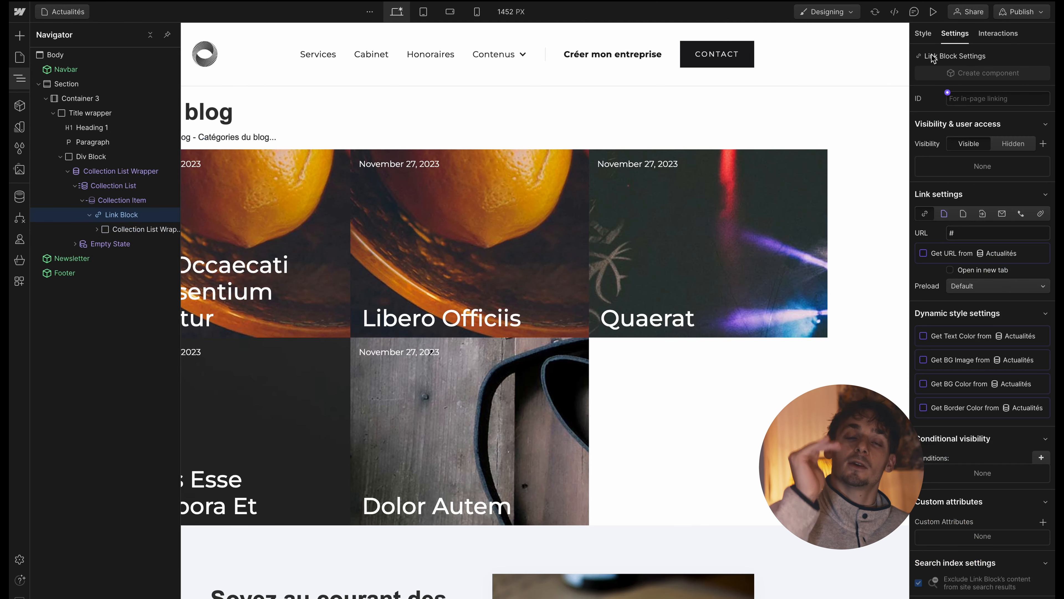
click(924, 33)
scroll(1017, 506, down, 2)
scroll(1014, 494, up, 2)
click(1001, 458)
click(1001, 487)
click(1045, 475)
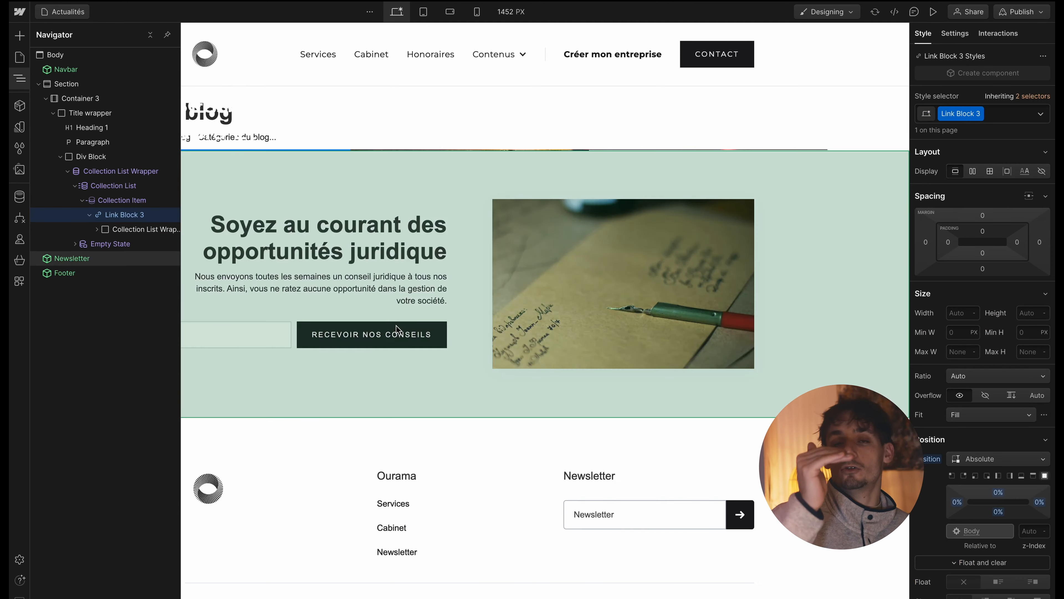
Undo the link block's positioning and wrapping, and nest it inside the item's Collection List Wrapper div, above Image wrap
mouse_move(113, 233)
mouse_down()
mouse_move(113, 219)
mouse_move(120, 233)
mouse_up()
key(super+z)
key(super+z)
key(super+z)
scroll(958, 444, down, 4)
Set the nested link block's position to Absolute, filling the whole card with 0% on all sides
click(955, 33)
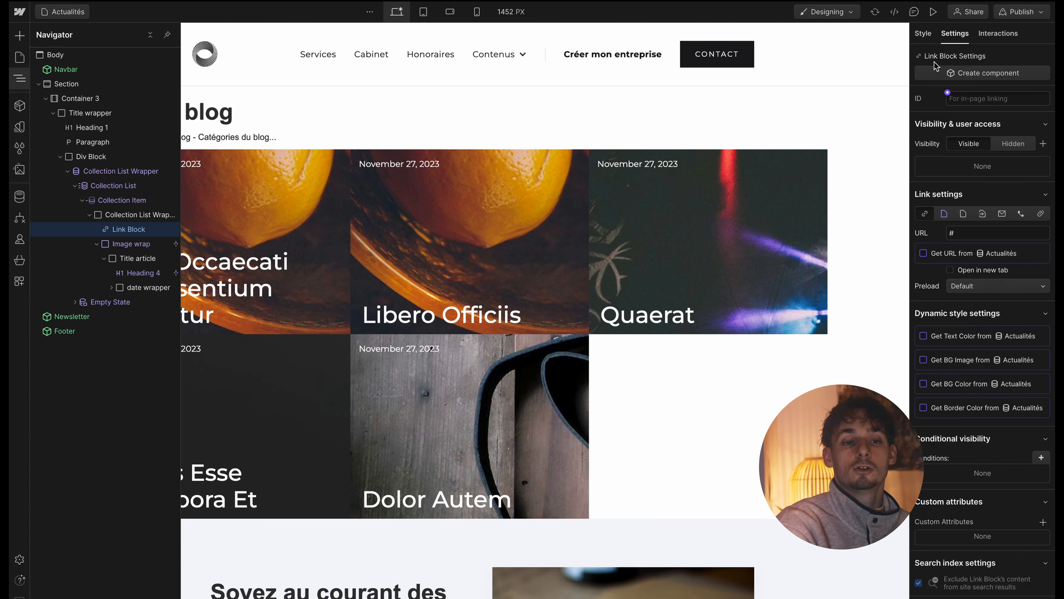
click(922, 33)
click(994, 454)
click(995, 486)
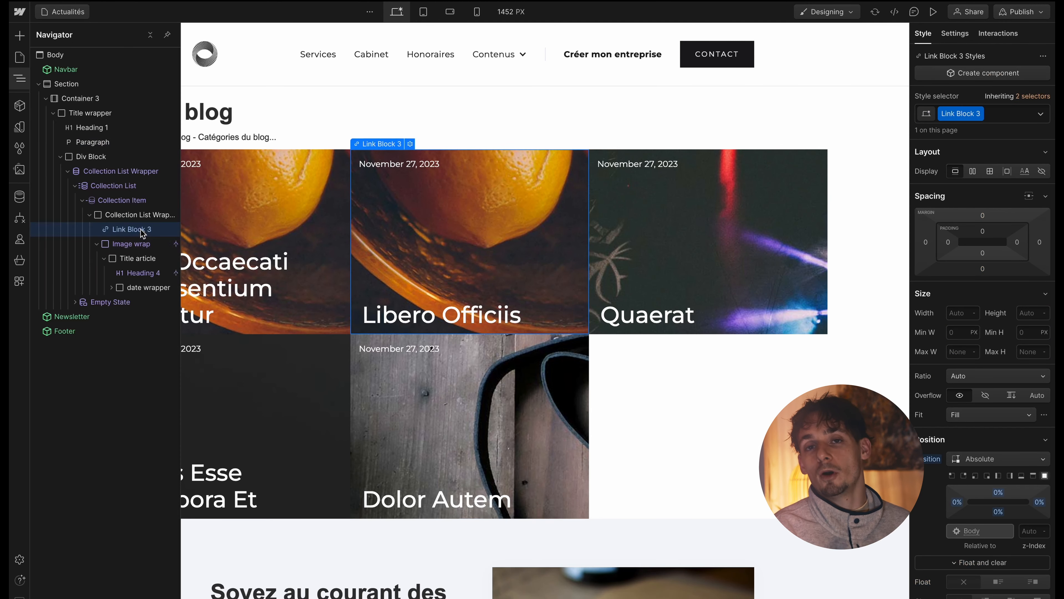
Choose the link target for the link block that covers each article card
click(409, 144)
click(385, 369)
click(404, 390)
click(413, 417)
click(432, 80)
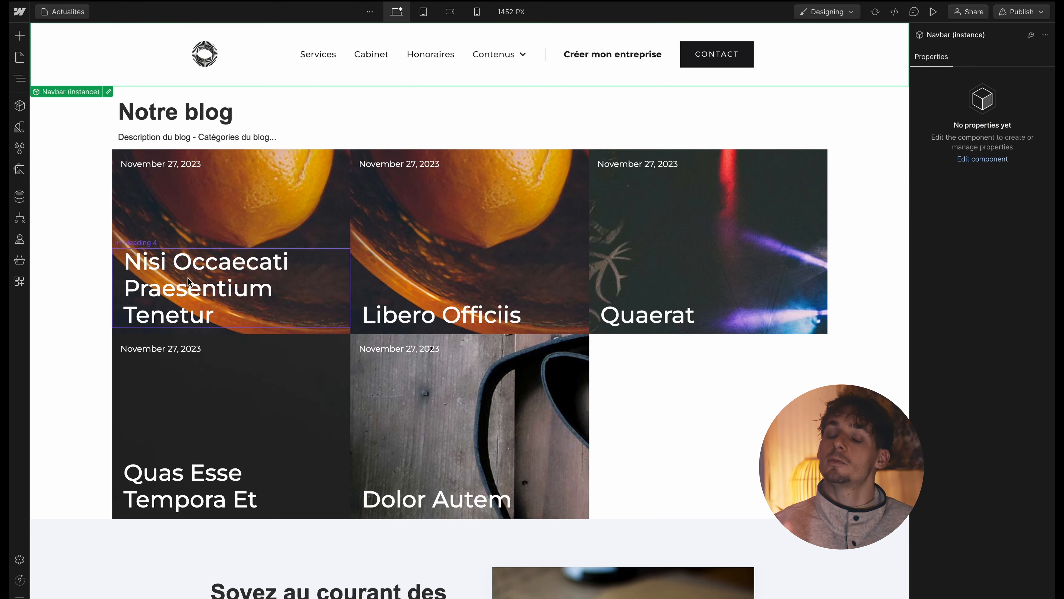
Try a 10 px left padding and 10 px side margins on the collection item's Collection List Wrapper div
click(19, 79)
click(140, 215)
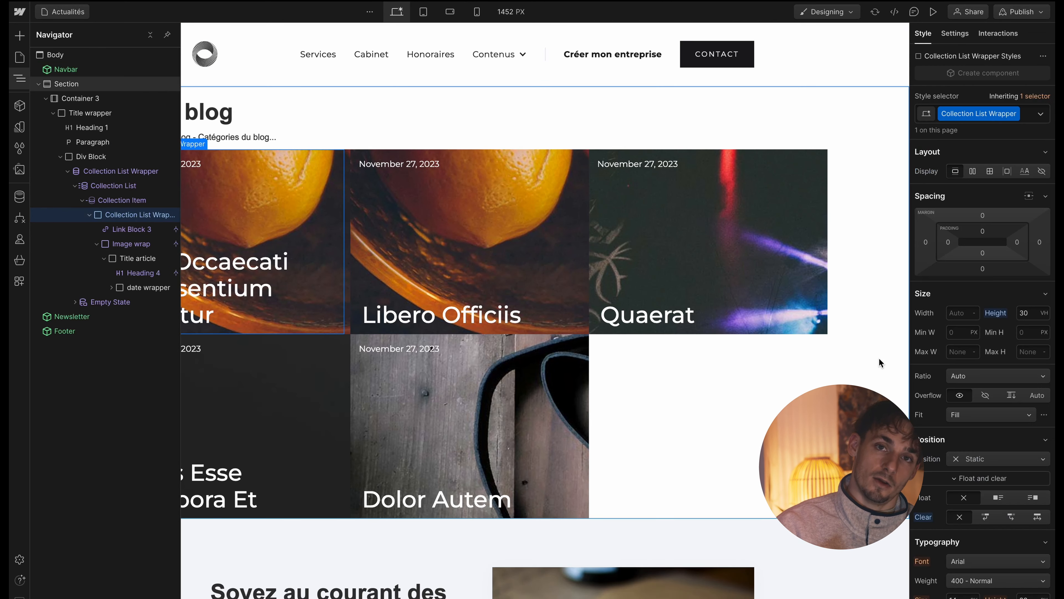
click(948, 242)
click(966, 278)
click(935, 282)
click(926, 242)
click(987, 283)
click(1039, 242)
click(989, 281)
key(ctrl+z)
Try a 10 px left padding on Image wrap and on the link block, undoing each change
click(108, 244)
click(948, 242)
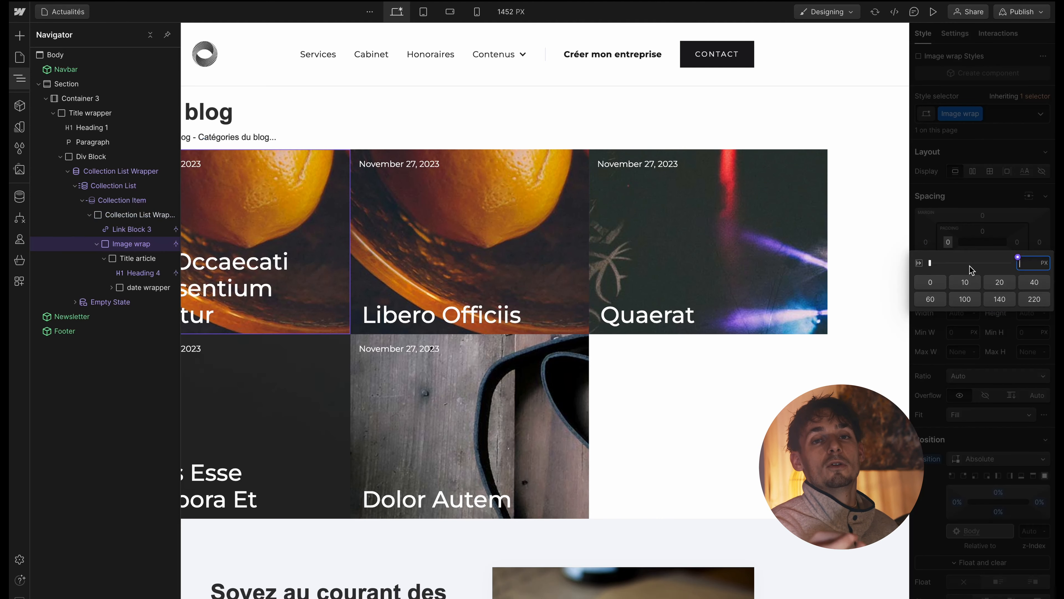
click(967, 282)
key(ctrl+z)
click(131, 229)
click(948, 242)
click(968, 284)
key(ctrl+z)
click(121, 201)
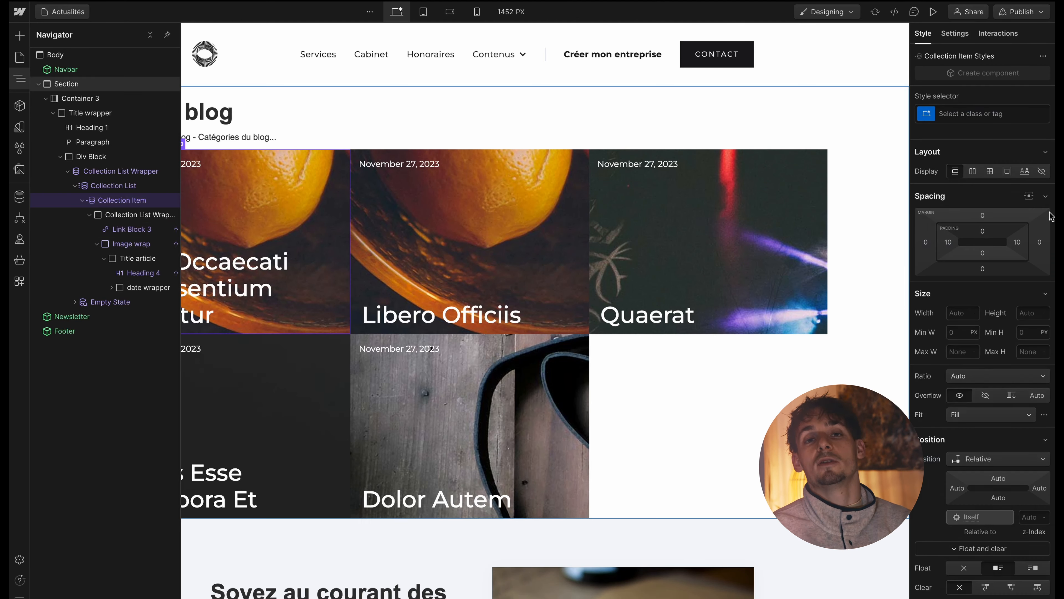
click(948, 242)
click(138, 244)
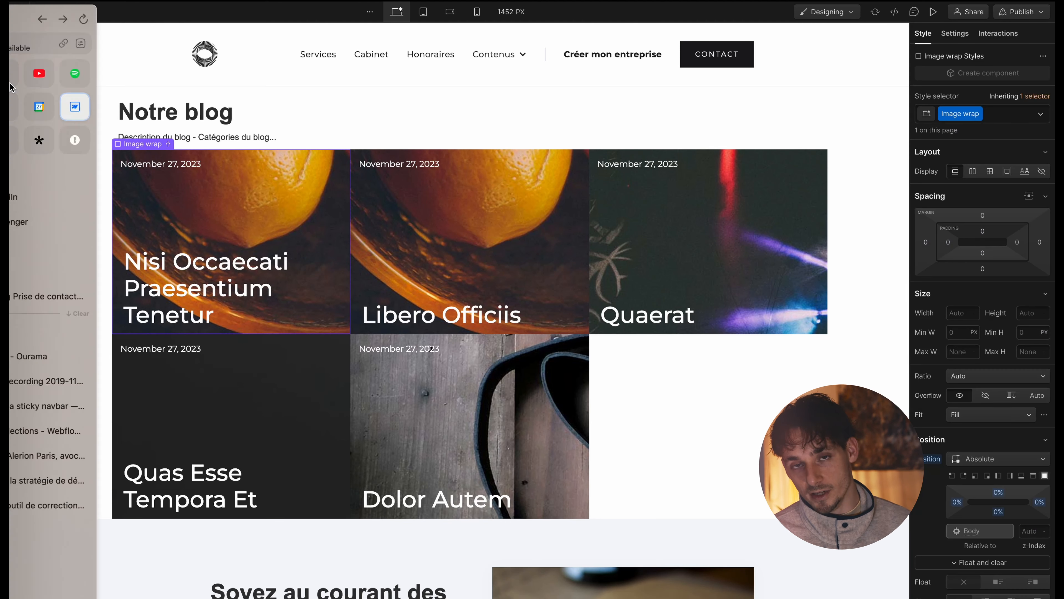
Move Image wrap above the link block inside the collection item's Collection List Wrapper div
click(19, 79)
click(120, 218)
click(230, 226)
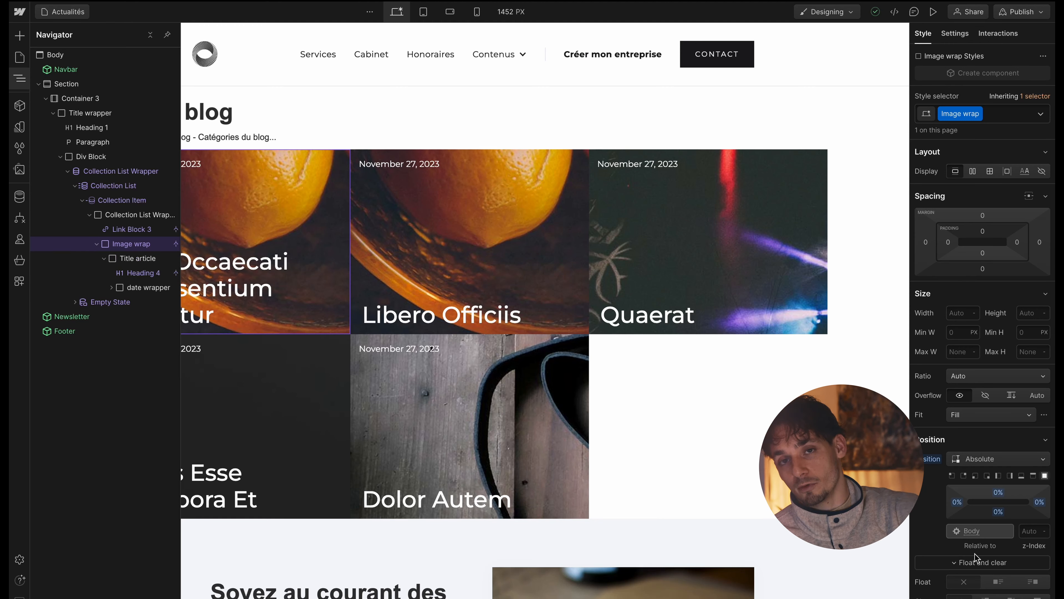
drag(117, 244, 121, 225)
Try a 10 px left padding and a 140 px right margin on the item's Collection List Wrapper div, and reset both to 0
click(126, 215)
click(948, 242)
click(971, 282)
scroll(988, 503, down, 2)
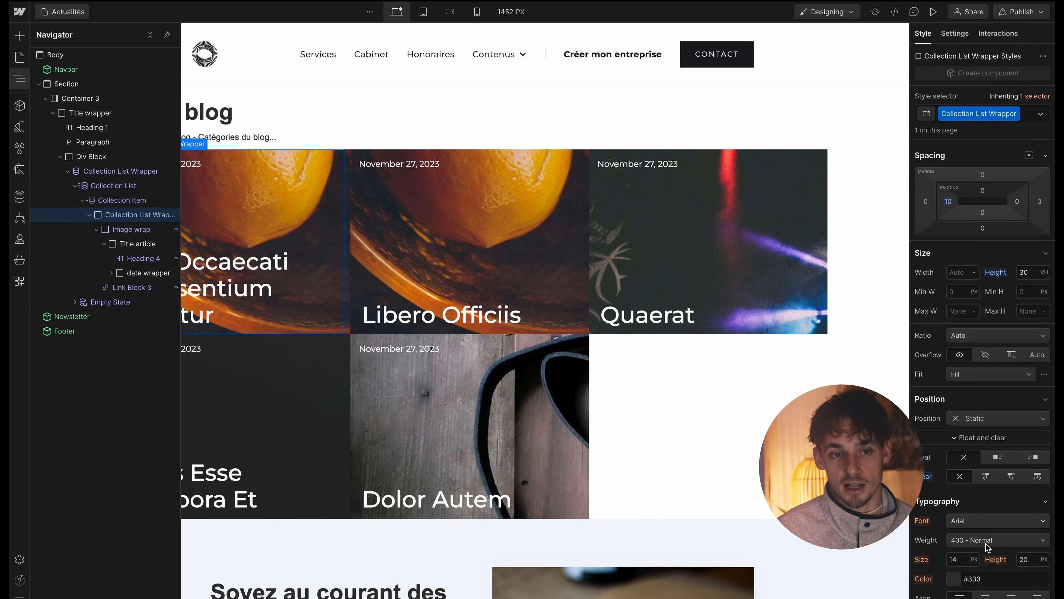
click(1039, 201)
click(1014, 259)
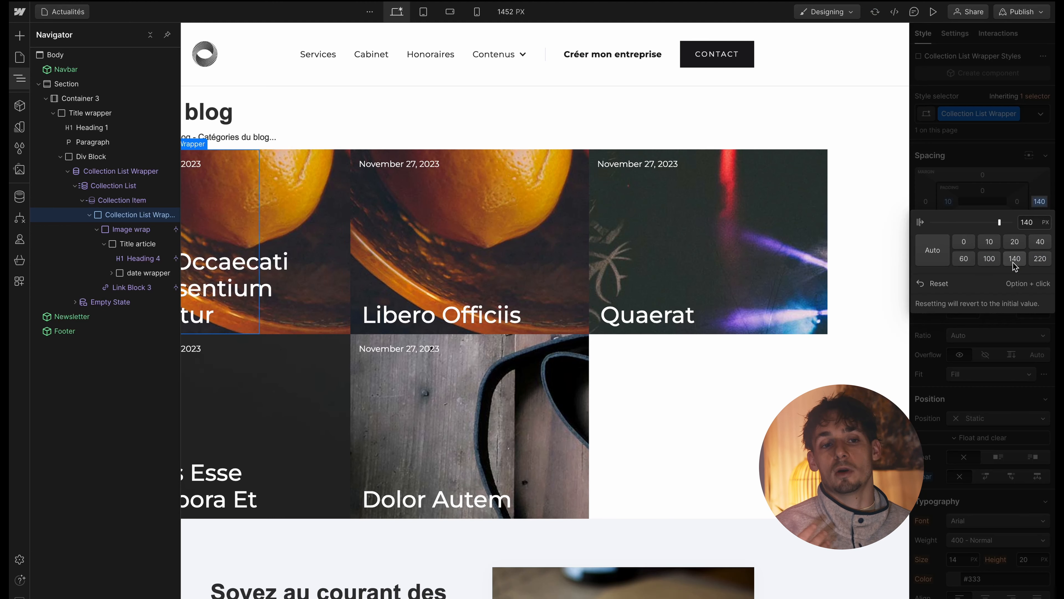
click(139, 284)
click(139, 215)
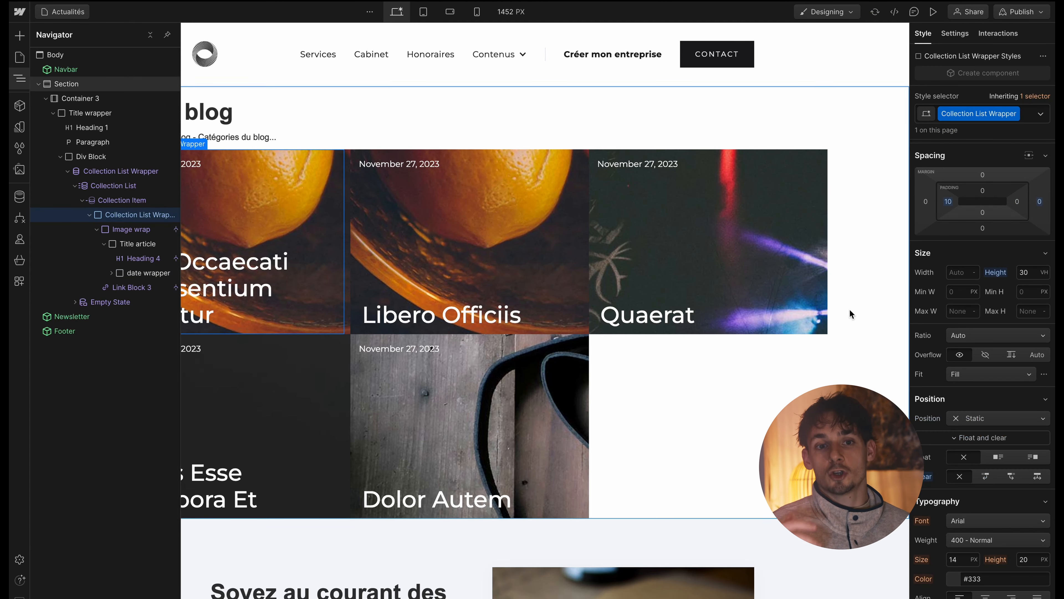
click(948, 202)
click(936, 242)
click(130, 287)
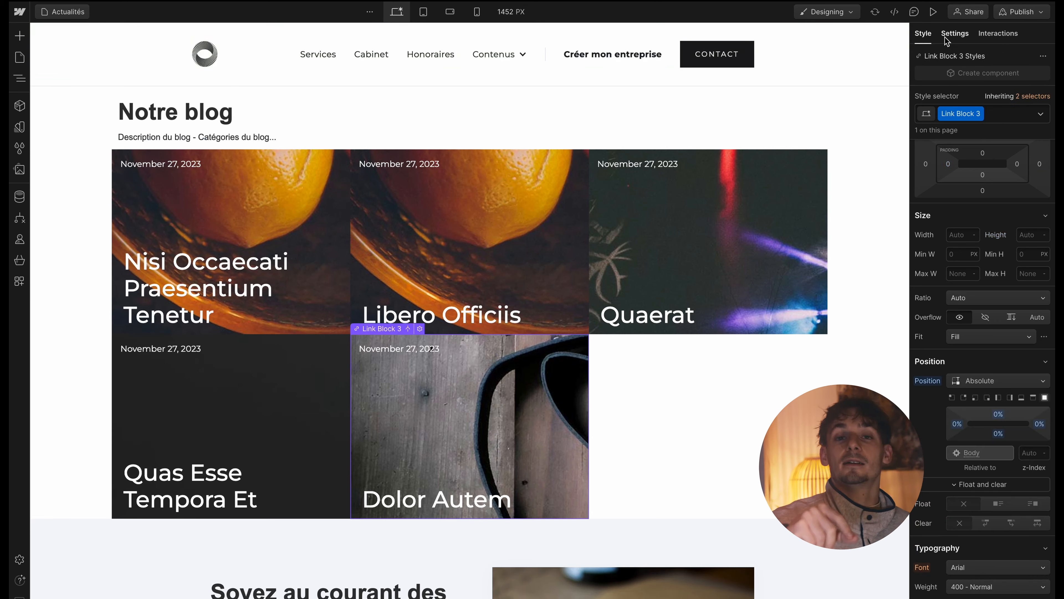
click(952, 34)
click(924, 34)
scroll(979, 294, down, 3)
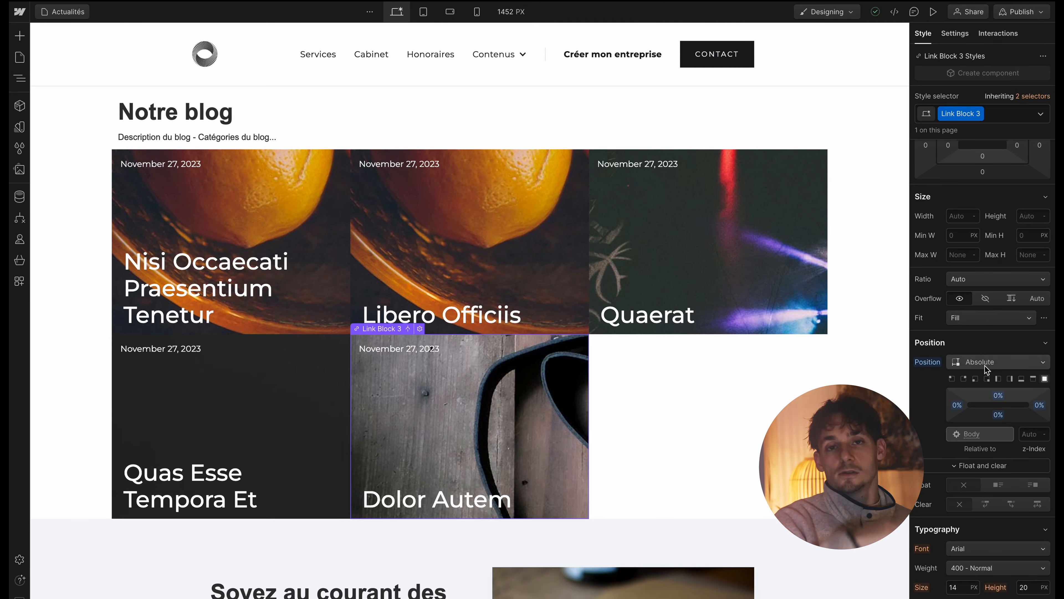
Set the collection item's right padding to 10 px
click(20, 77)
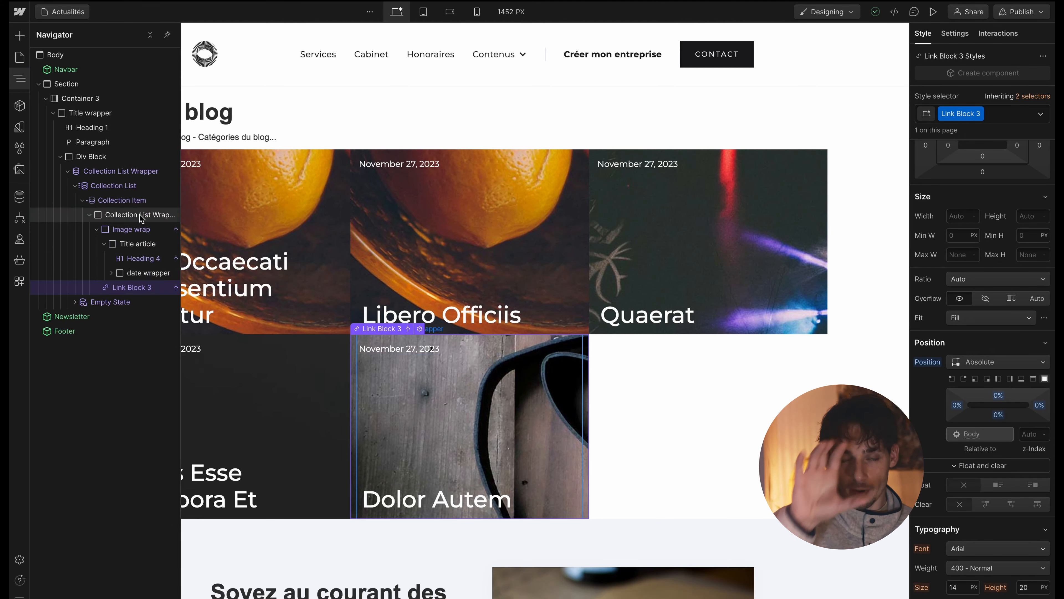
click(121, 200)
scroll(980, 293, up, 3)
click(1018, 221)
click(992, 258)
Set the collection list's left and right margins to Auto and change the collection item's display to Flex
click(803, 287)
key(Up)
click(926, 221)
click(938, 269)
click(1040, 221)
click(933, 269)
click(130, 201)
click(974, 150)
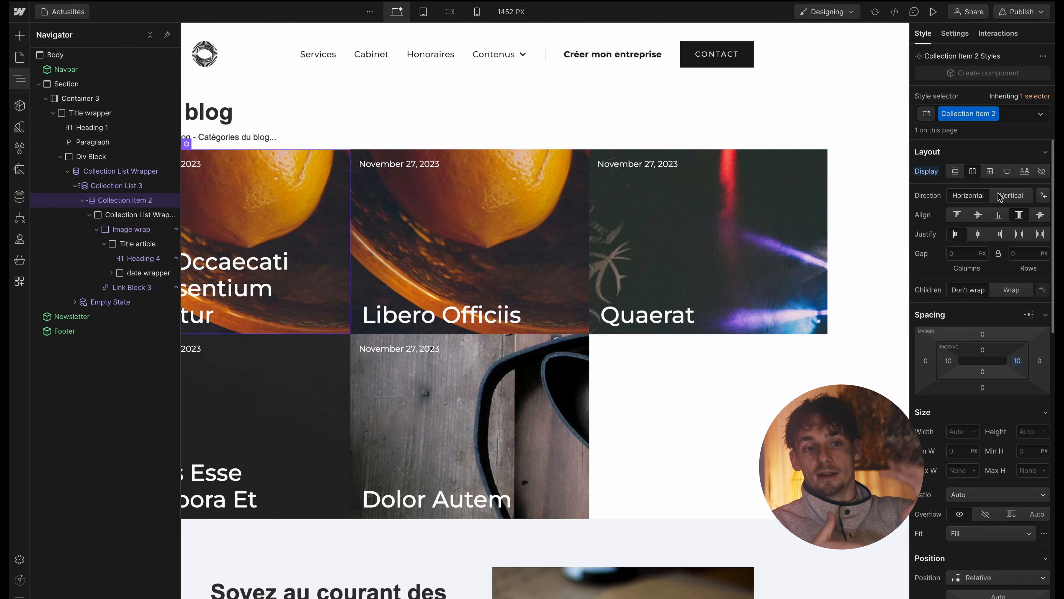
Try a 100 px left padding, a 0 left padding and an Auto left margin on the item's Collection List Wrapper div
click(234, 163)
click(948, 305)
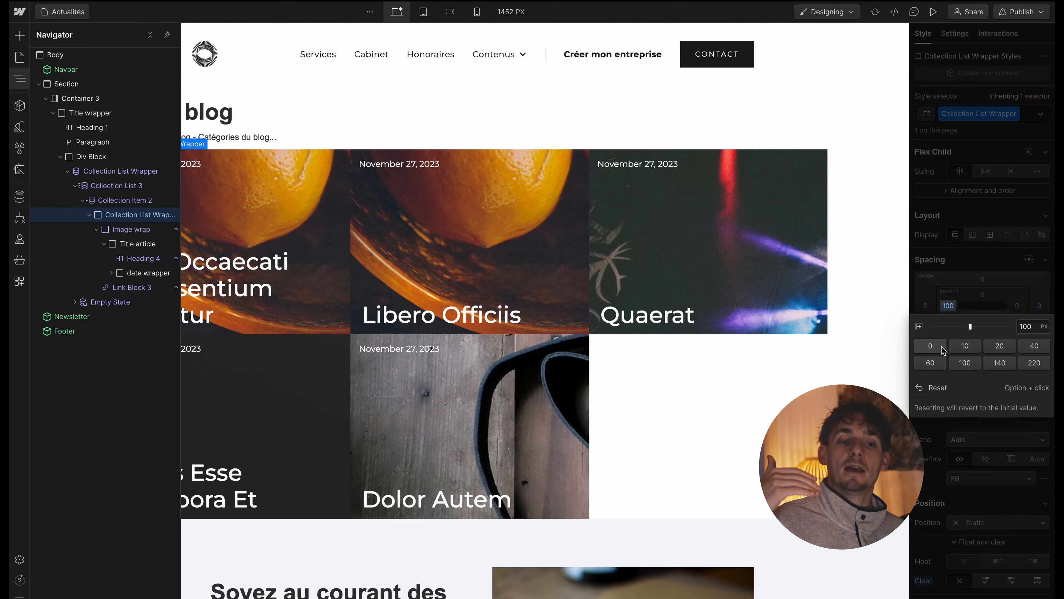
click(931, 346)
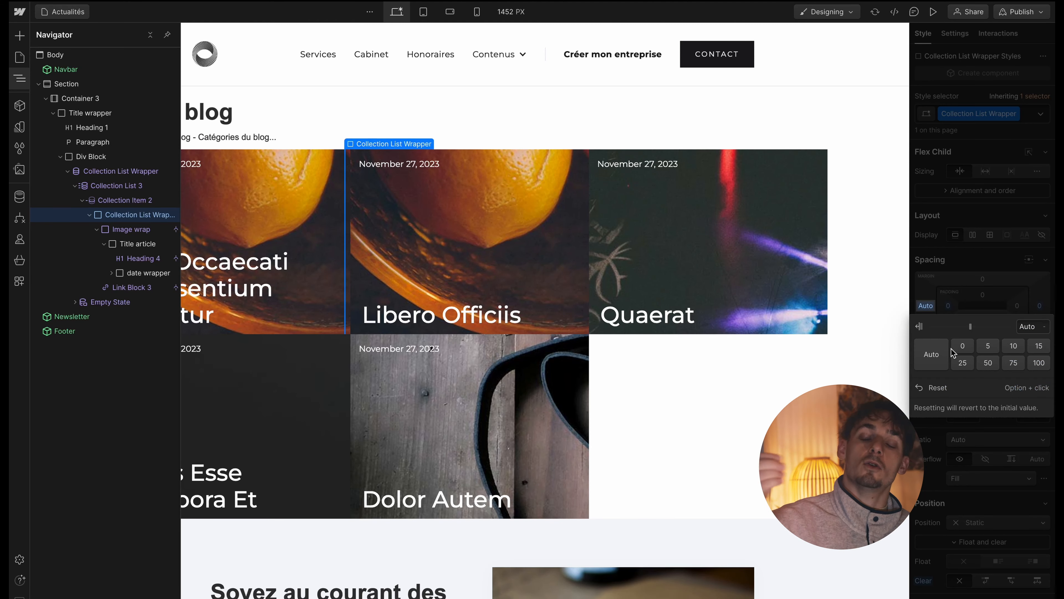
In the mobile portrait view widened to 414 px, move the link block above Image wrap inside the Collection List Wrapper div
click(122, 231)
key(shift+4)
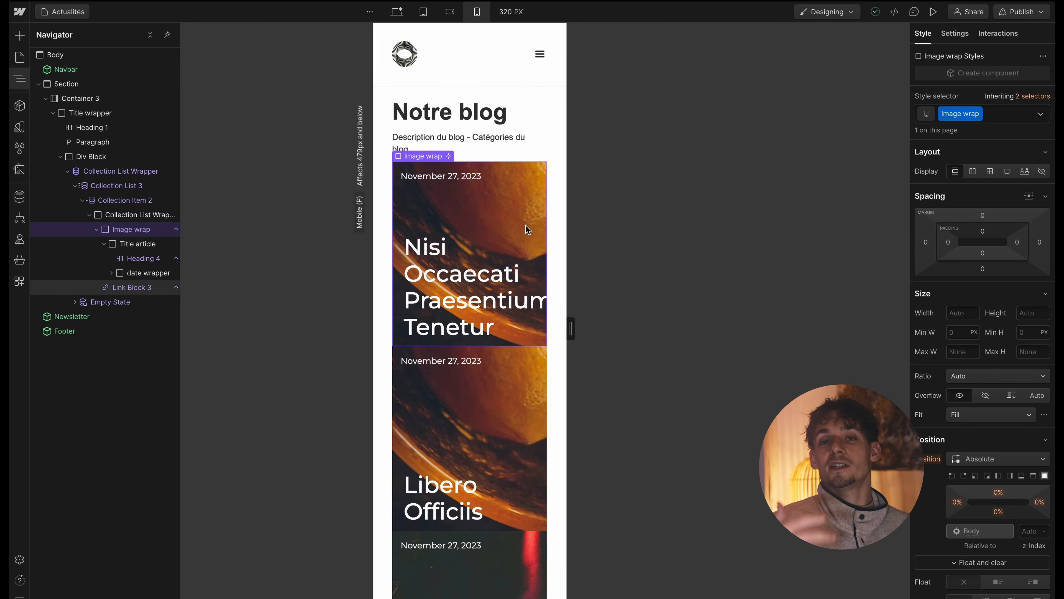
drag(572, 331, 601, 336)
scroll(556, 356, down, 2)
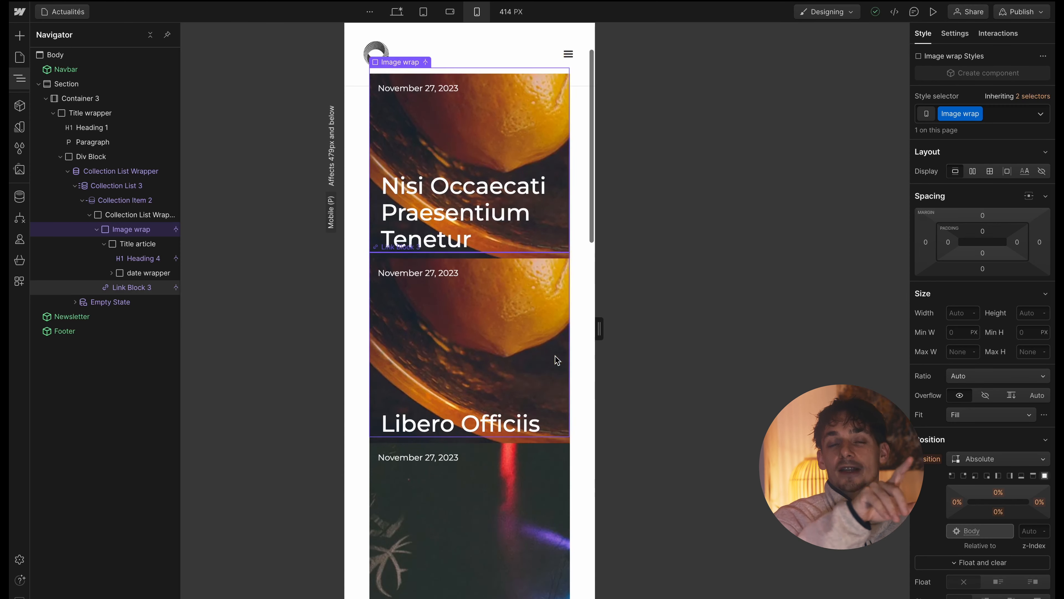
click(556, 356)
click(19, 78)
drag(149, 286, 147, 229)
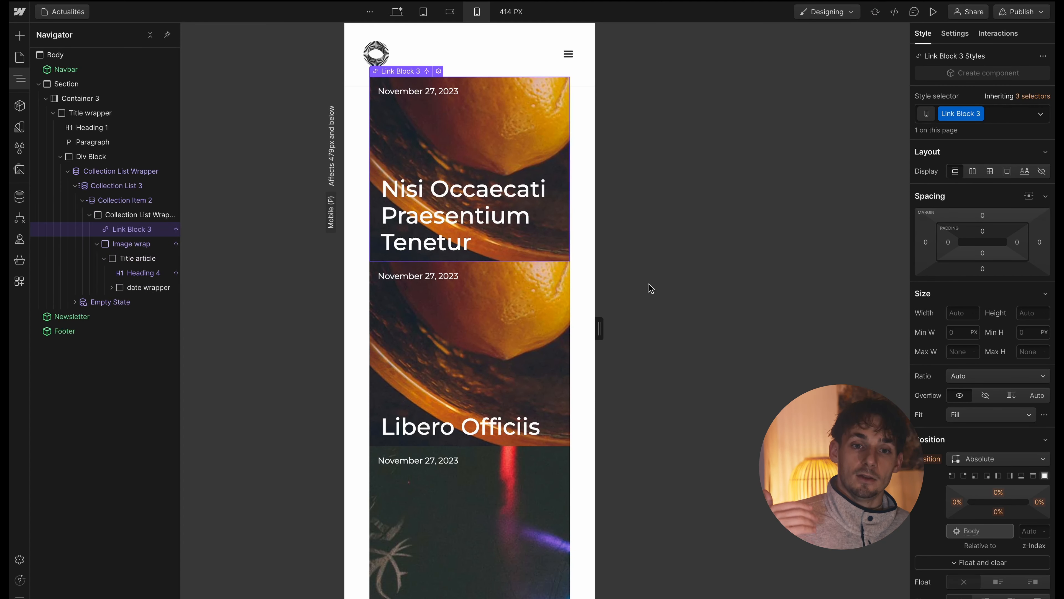
Set Image wrap's bottom margin to 10 px at the mobile portrait breakpoint
click(982, 252)
click(966, 293)
click(132, 243)
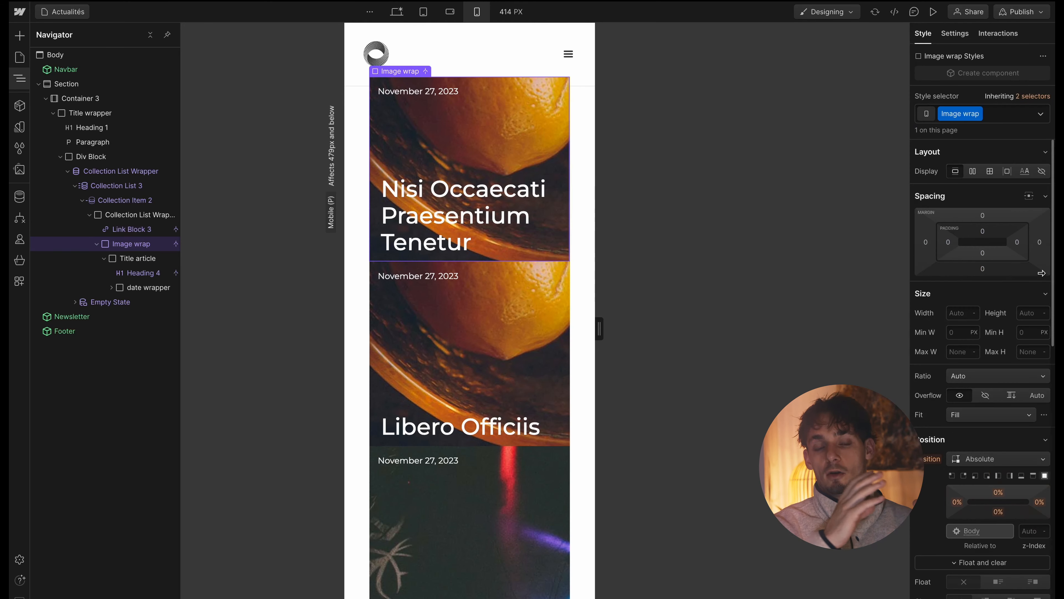
click(984, 269)
click(988, 309)
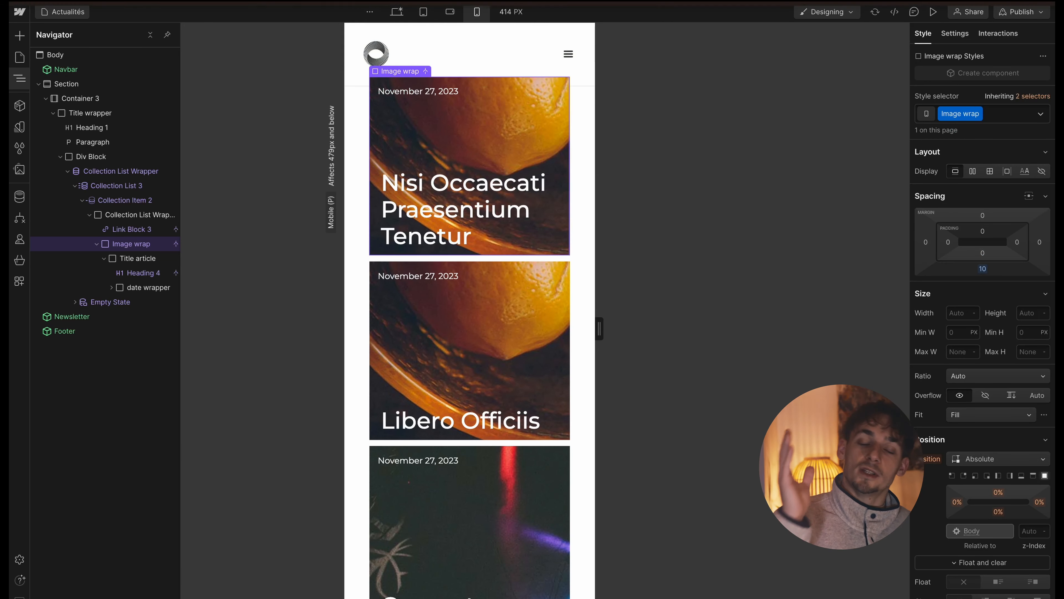
At the desktop breakpoint, set Image wrap's margins to 10 px on all four sides to separate the cards
click(396, 11)
click(982, 269)
click(1014, 309)
click(989, 311)
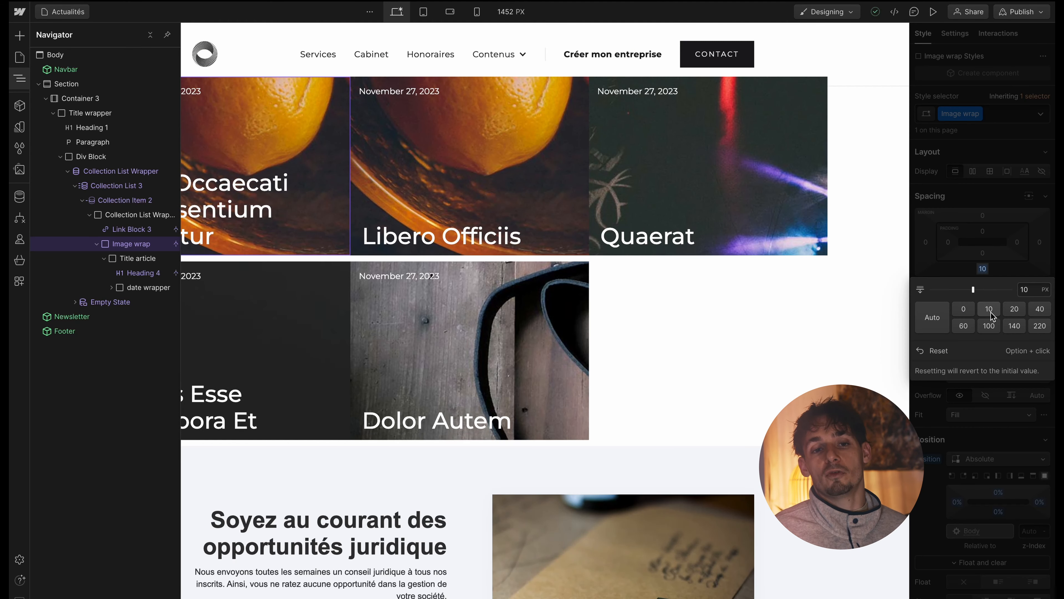
click(1039, 242)
click(989, 283)
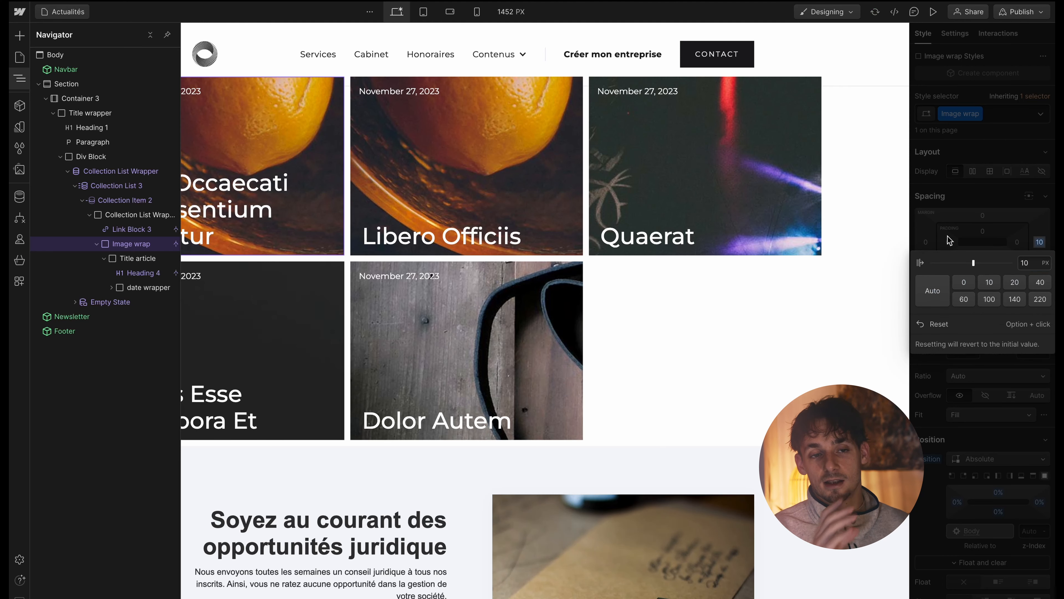
click(926, 242)
click(988, 282)
scroll(487, 264, up, 1)
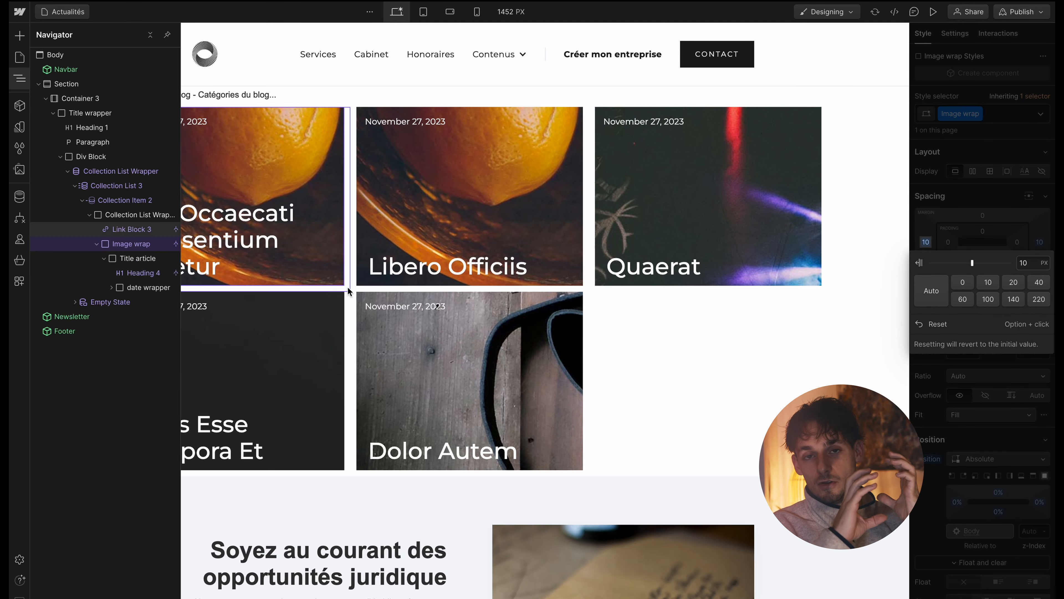
click(694, 319)
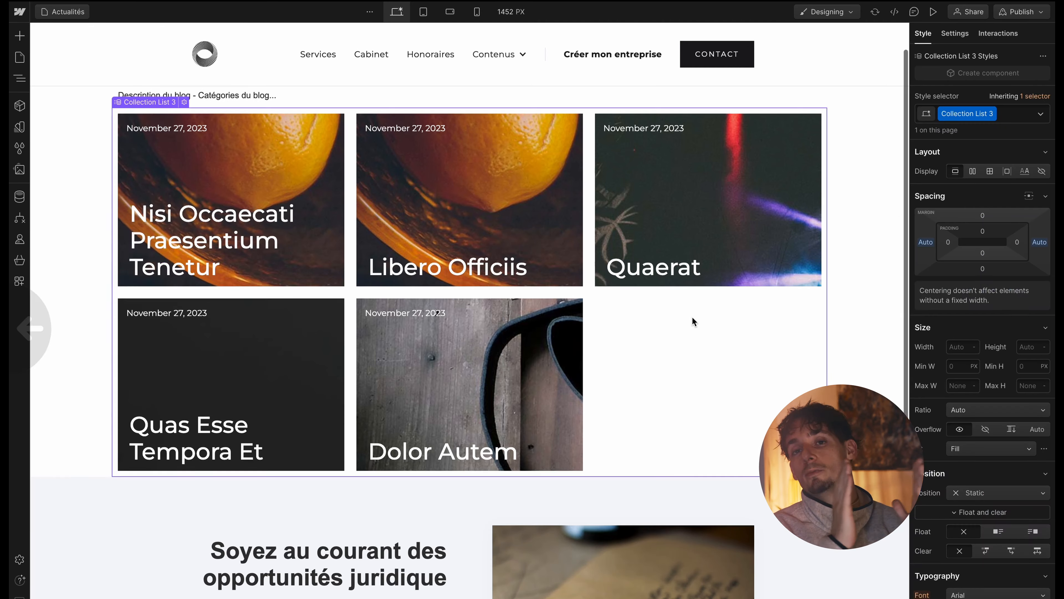
Preview the blog page at desktop and mobile portrait widths to examine the card spacing and titles
scroll(737, 209, up, 1)
click(933, 11)
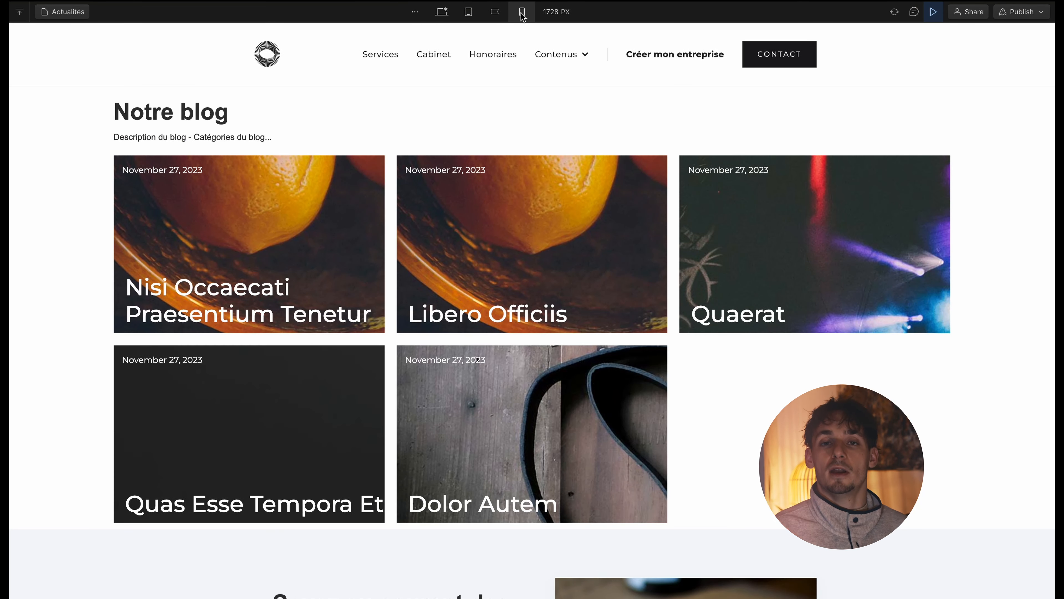
click(521, 12)
scroll(518, 231, up, 4)
click(441, 11)
click(933, 11)
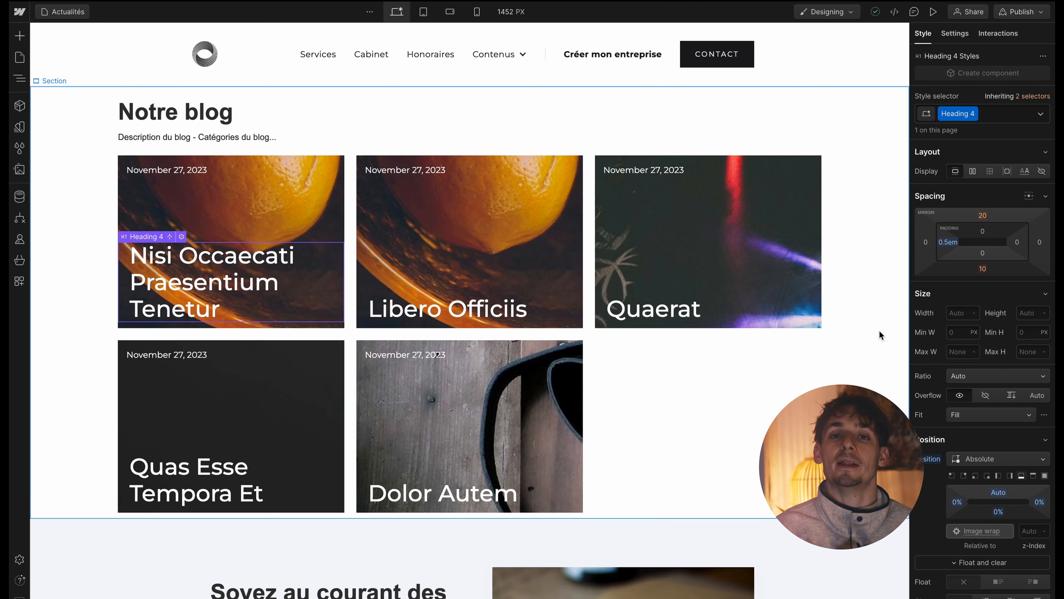
Set the card title Heading 4's width to 90% at the desktop breakpoint
click(975, 313)
click(987, 196)
click(961, 312)
text(90)
key(Return)
At the mobile portrait breakpoint, set the card title's font size to 2 em and line height to 1 em
click(477, 16)
scroll(420, 33, down, 1)
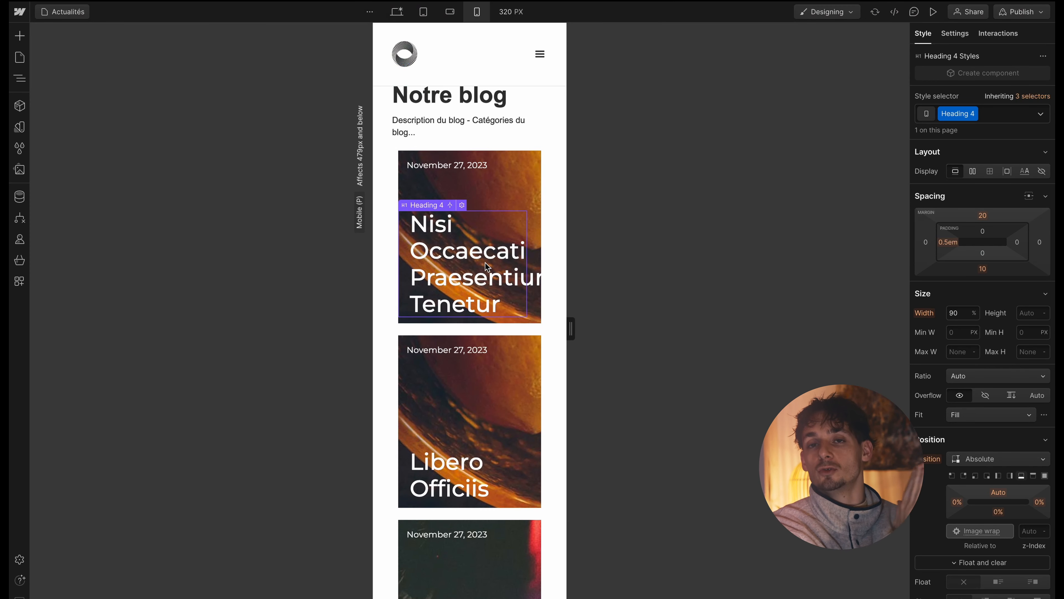
key(Return)
scroll(976, 362, down, 1)
scroll(977, 363, down, 3)
click(973, 512)
click(966, 517)
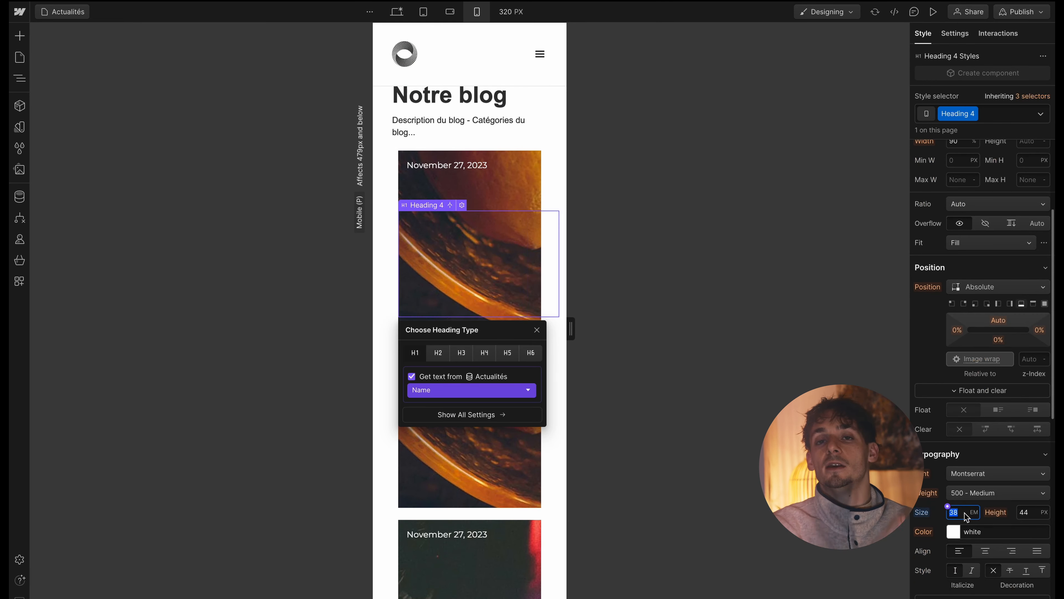
key(Up)
click(1033, 539)
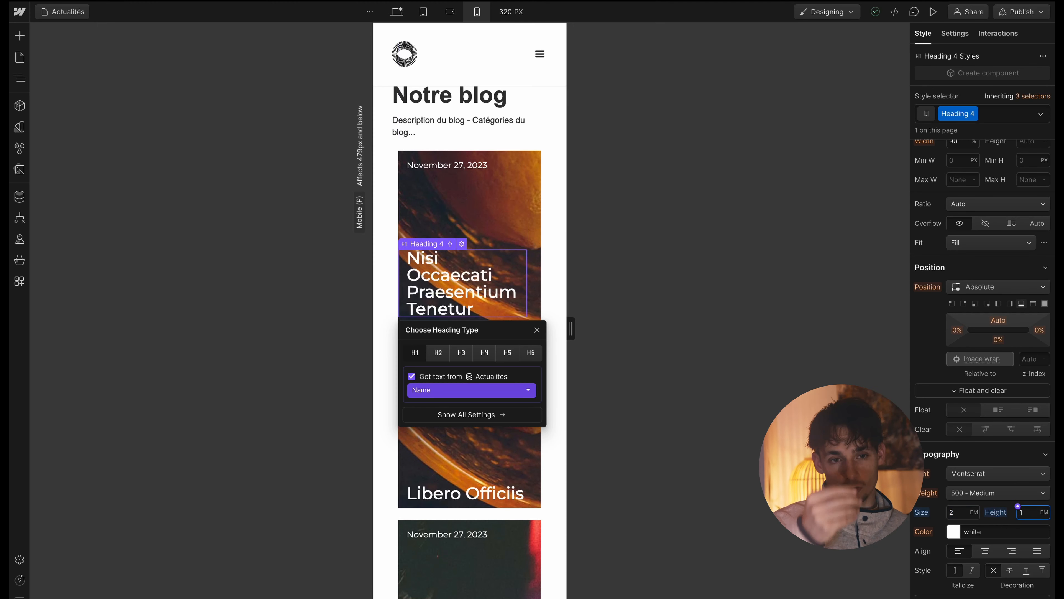
At the desktop breakpoint, set the card title's font size to 2 em and line height to 1 em
click(396, 12)
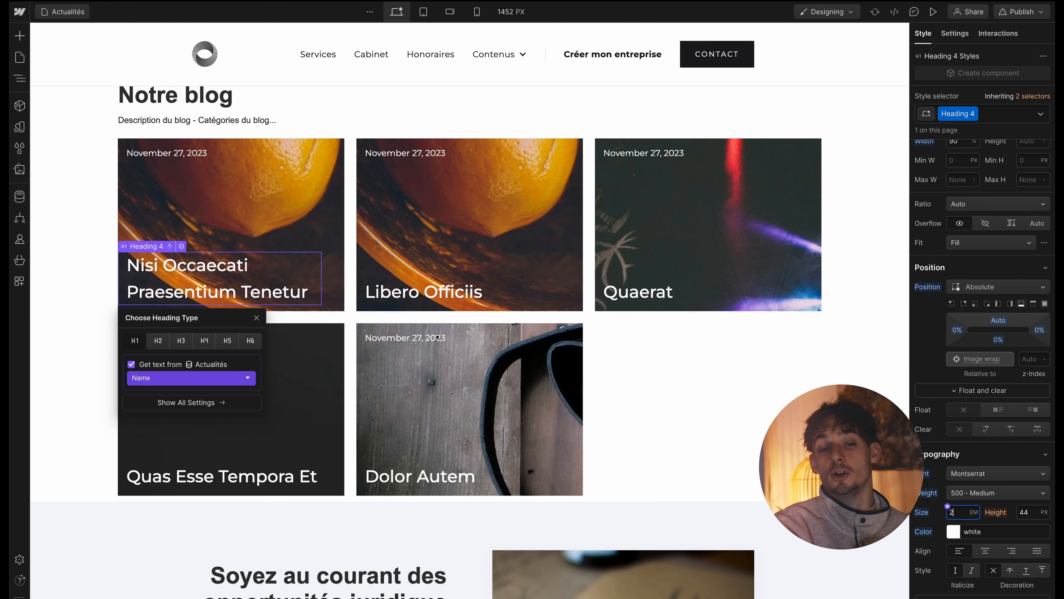
click(1045, 512)
click(1033, 538)
text(1)
key(Return)
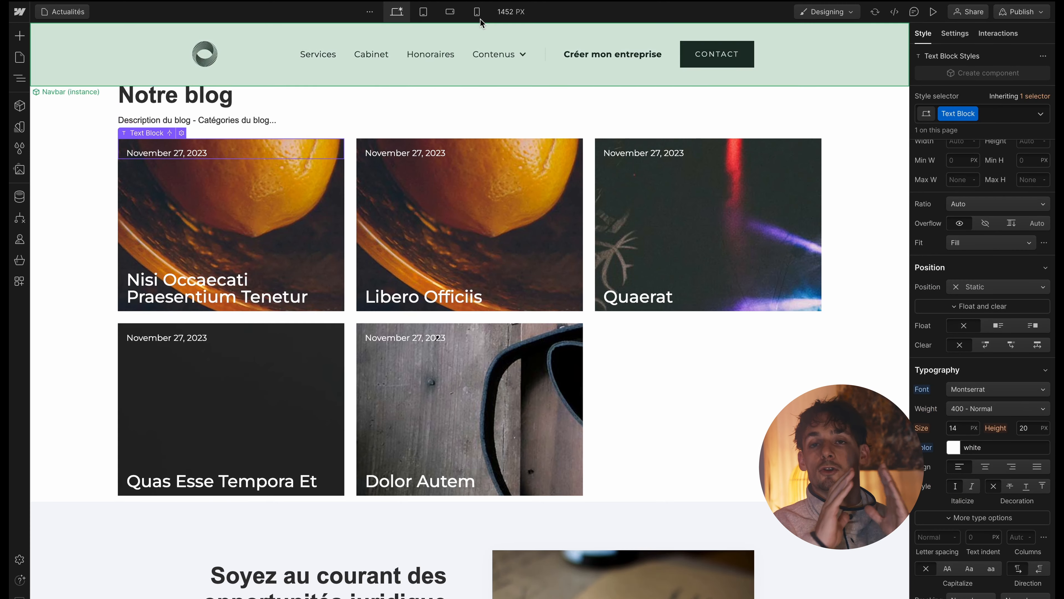
Preview the whole blog page at mobile portrait width
click(477, 12)
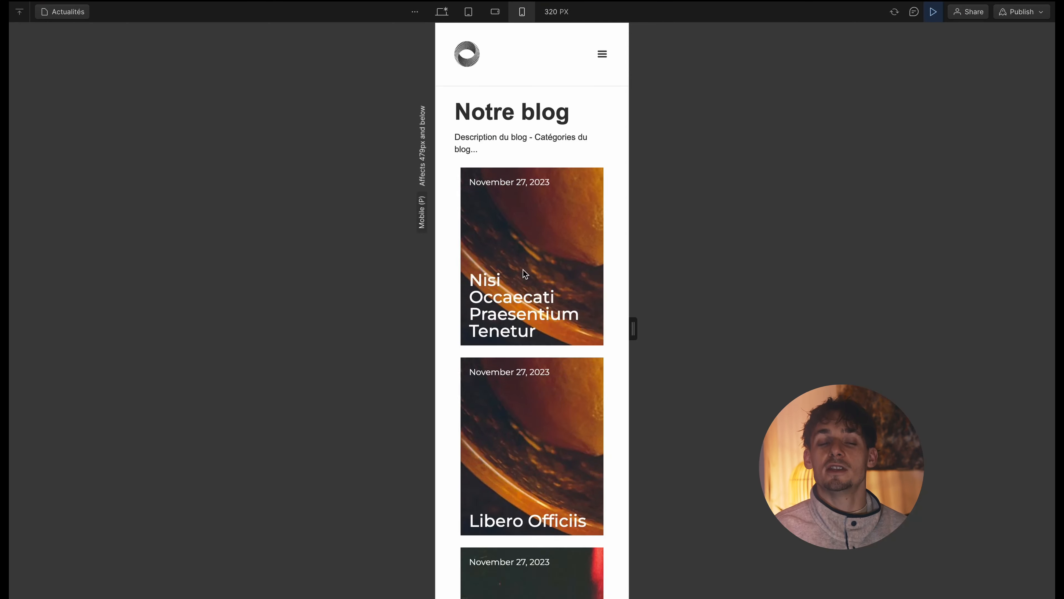
scroll(523, 274, down, 10)
scroll(520, 300, up, 10)
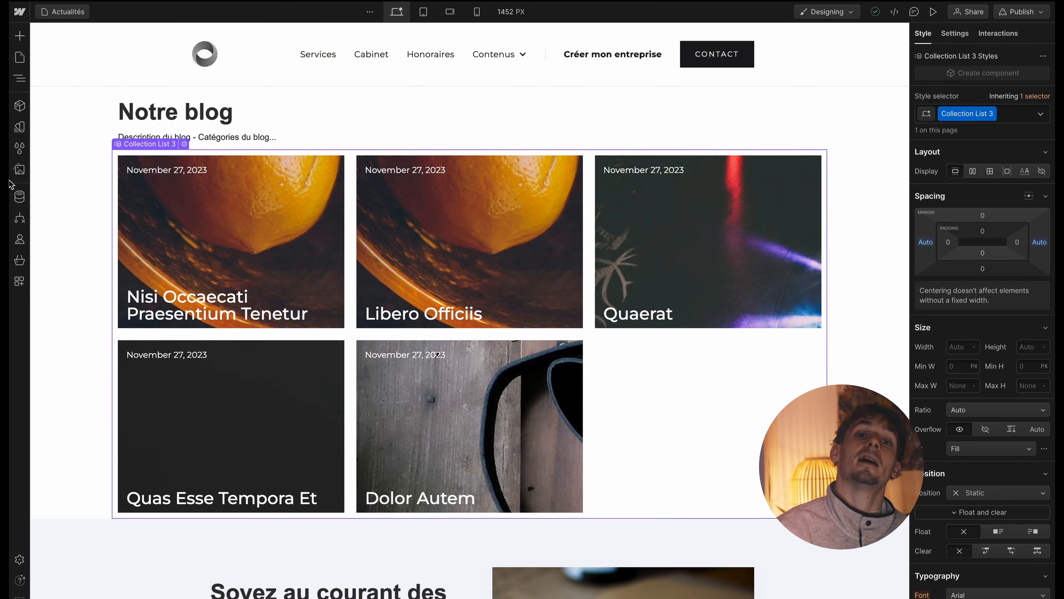
Move the link block directly into the collection item, above the Collection List Wrapper div, and preview the page
click(19, 78)
click(124, 214)
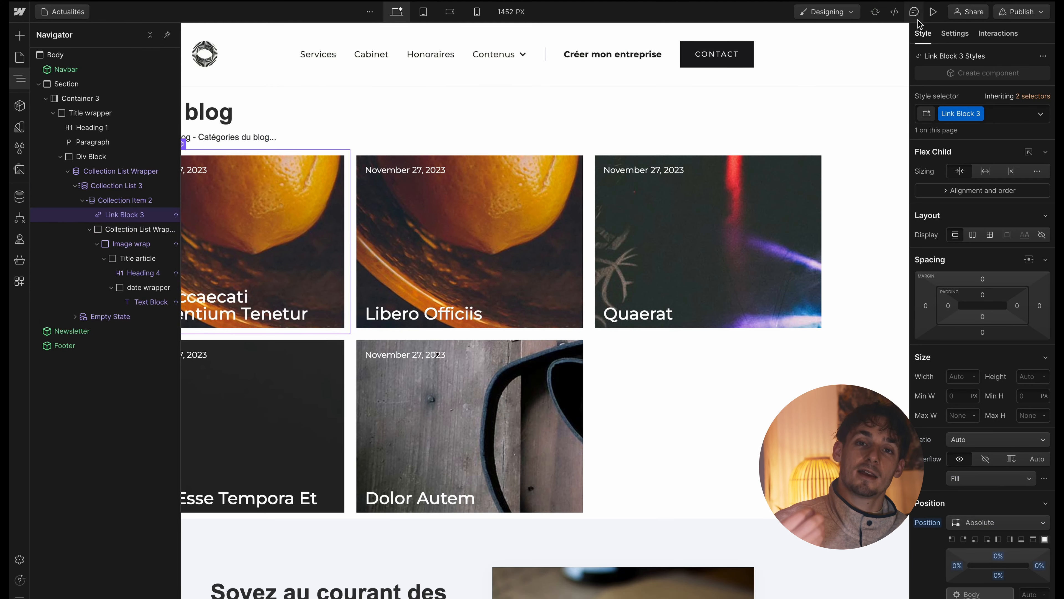
click(934, 14)
click(934, 17)
Try another position for the link block relative to the Collection List Wrapper div and preview the article cards
click(19, 78)
drag(132, 215, 110, 231)
click(934, 11)
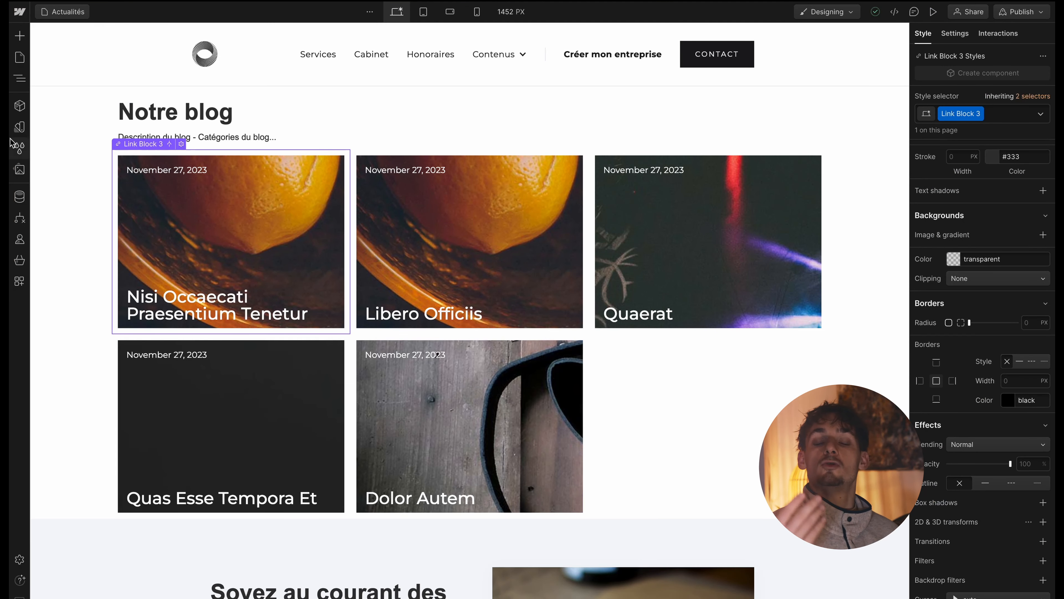
key(z)
click(131, 244)
click(277, 209)
key(super+shift+p)
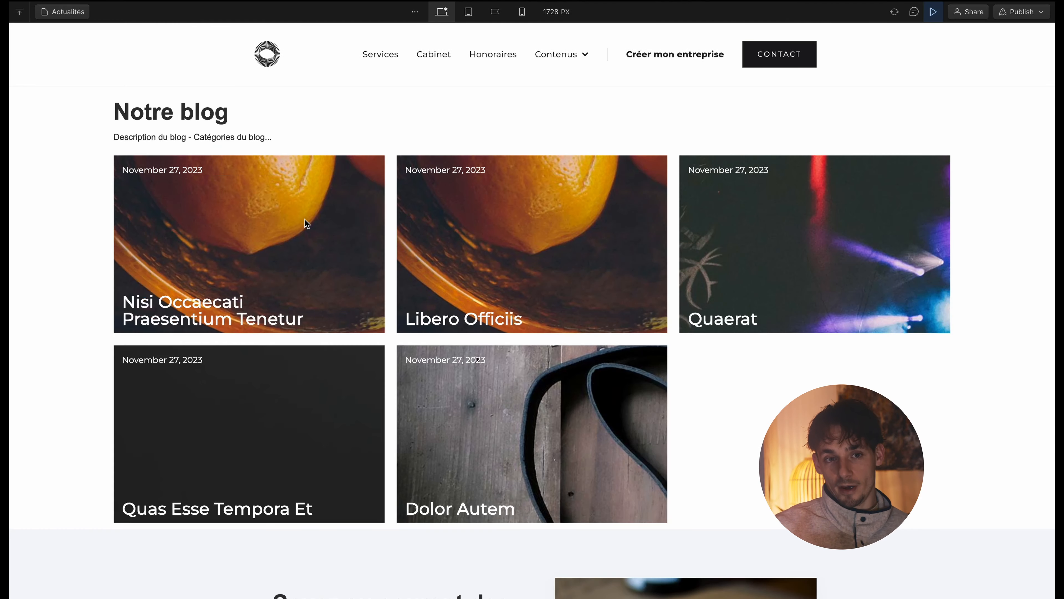
Open the first article's Actualités Template page and add the Navbar, Newsletter and Footer components to it
click(305, 219)
key(super+shift+p)
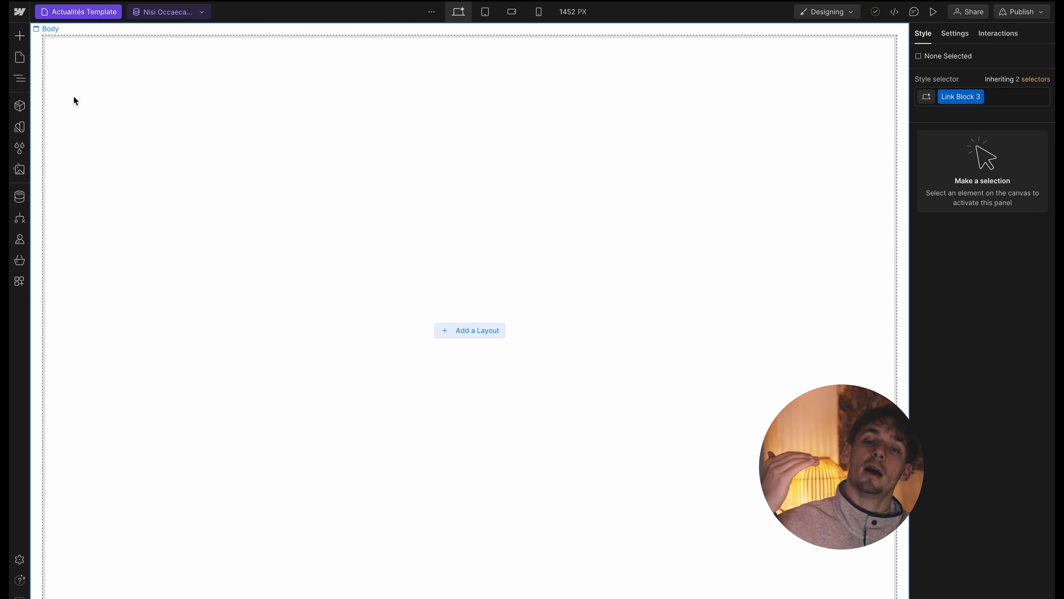
click(20, 105)
click(90, 170)
click(20, 105)
click(34, 114)
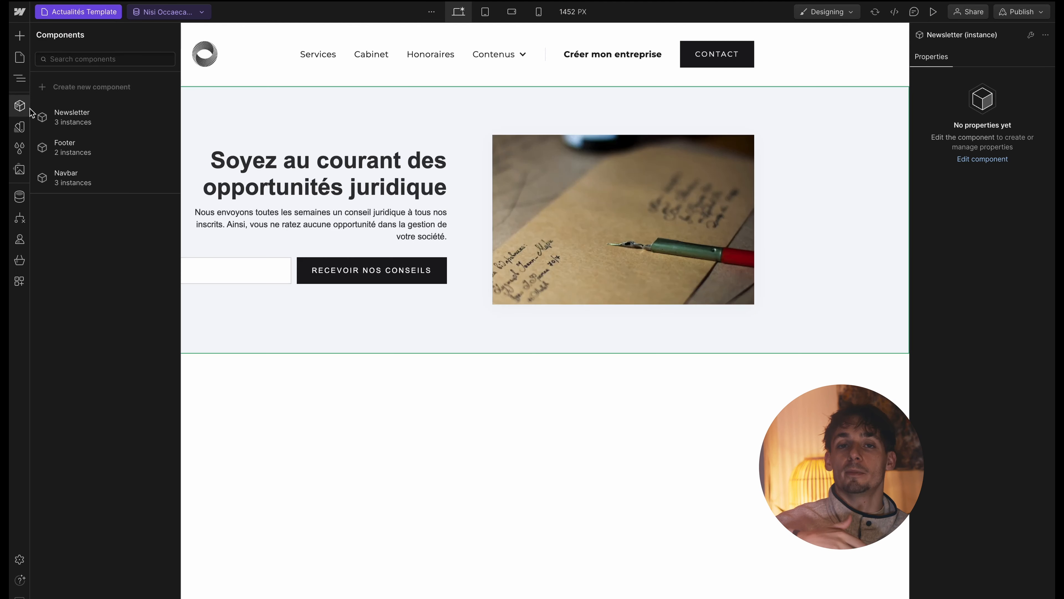
click(64, 147)
Insert a section directly below the Navbar and place a container inside it
click(19, 36)
click(306, 72)
key(a)
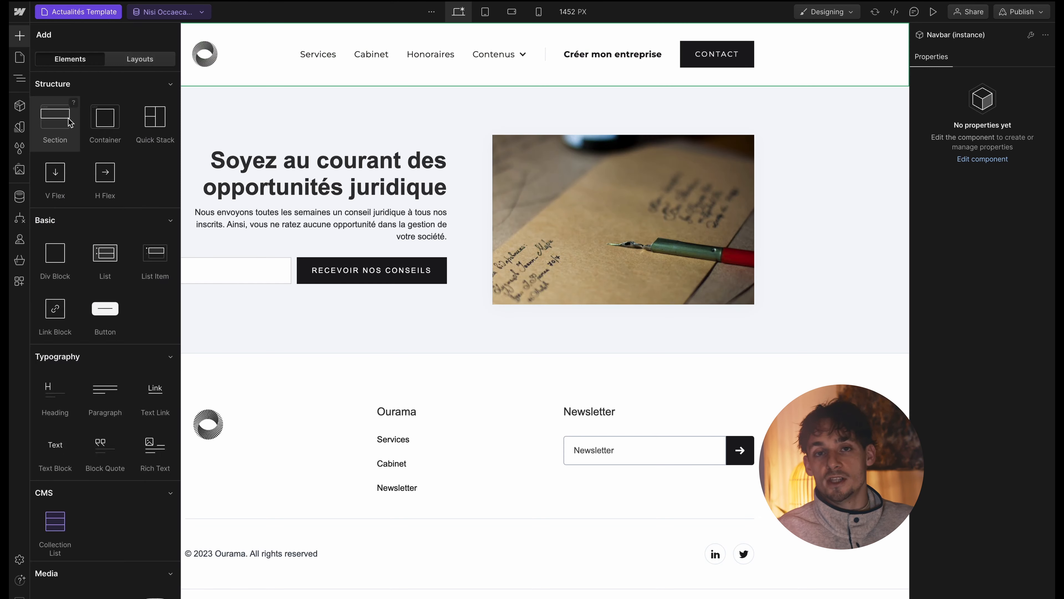
click(68, 119)
click(20, 36)
click(105, 122)
On the Actualités page, rename the blog container's class from Container 3 to "Container wrapper"
click(20, 58)
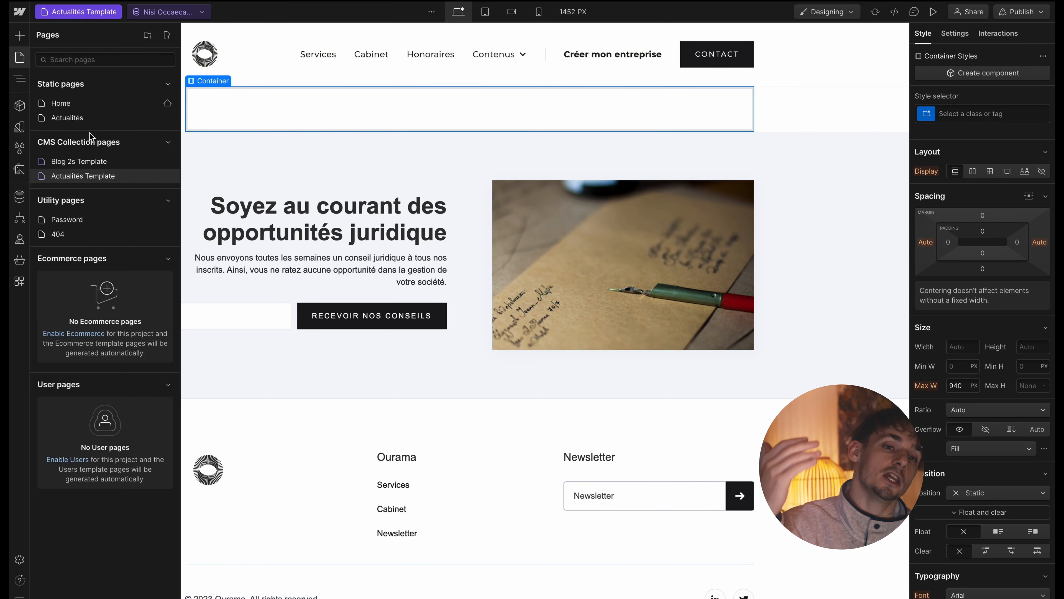
click(67, 118)
click(20, 79)
click(38, 84)
click(71, 98)
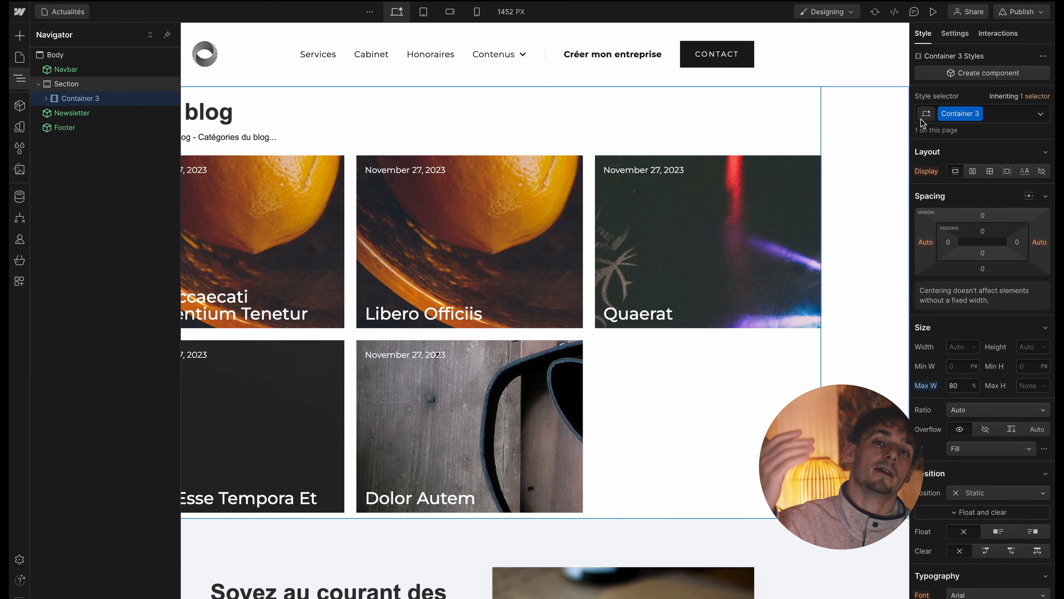
click(981, 114)
click(970, 144)
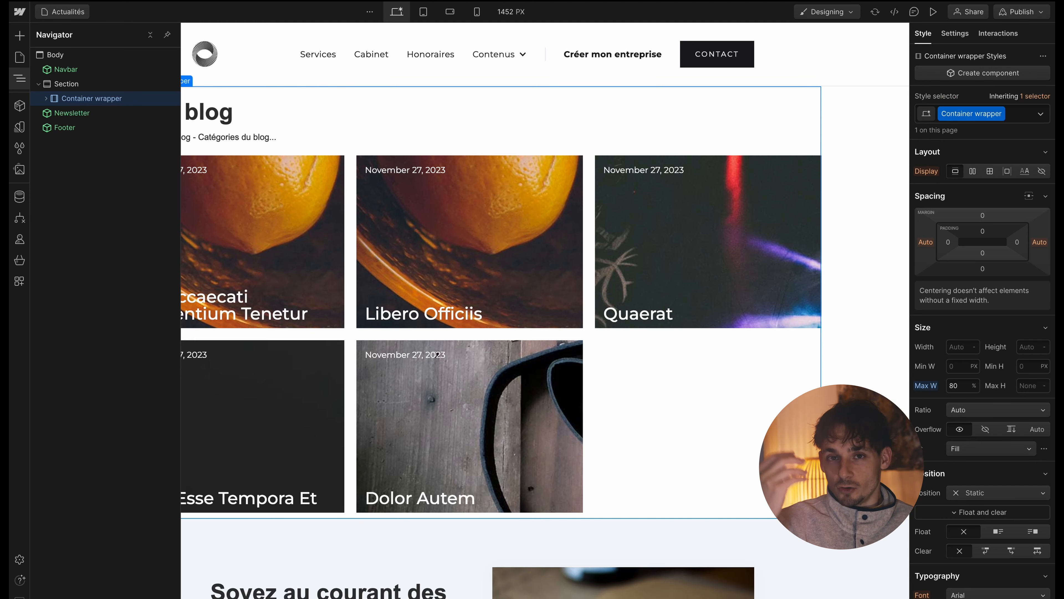
Return to the Actualités Template page and apply the existing Container wrapper class to its empty container
click(20, 57)
click(97, 176)
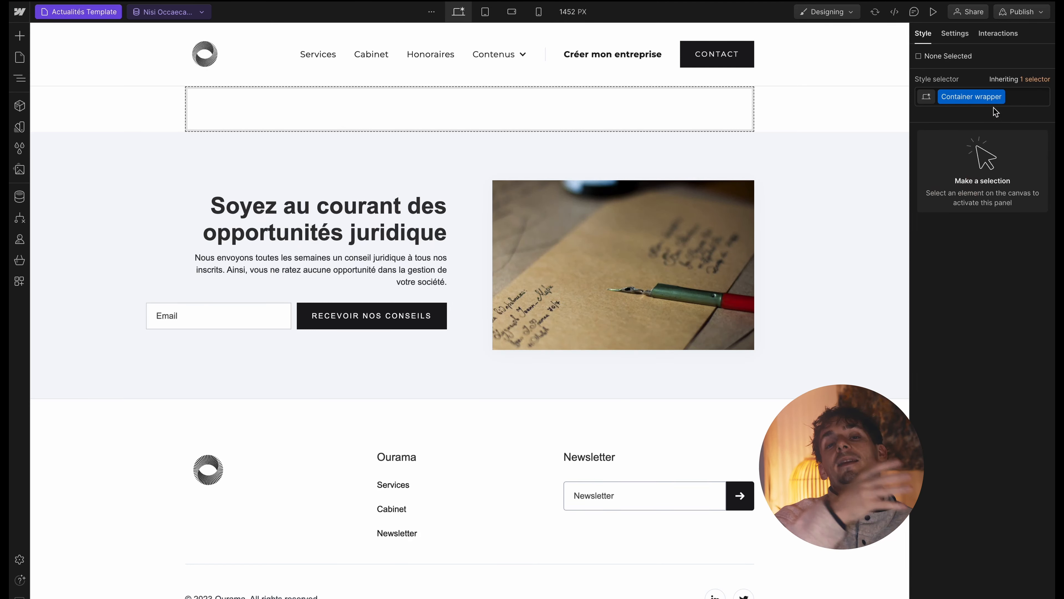
click(582, 115)
click(944, 107)
text(container)
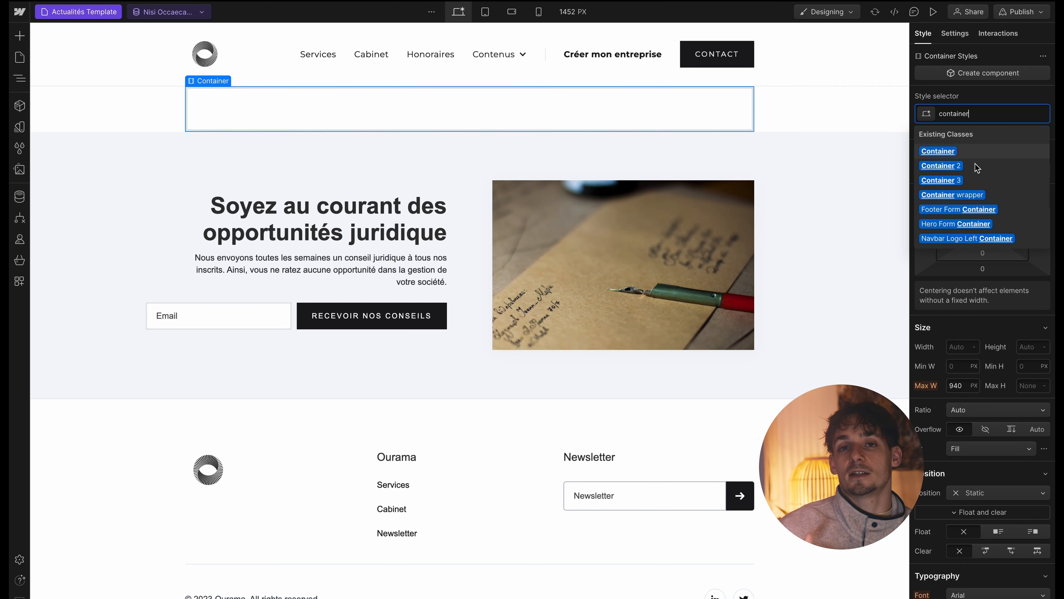
click(973, 195)
Add a div block inside the Container wrapper and give it the existing Title wrapper class
mouse_move(9, 84)
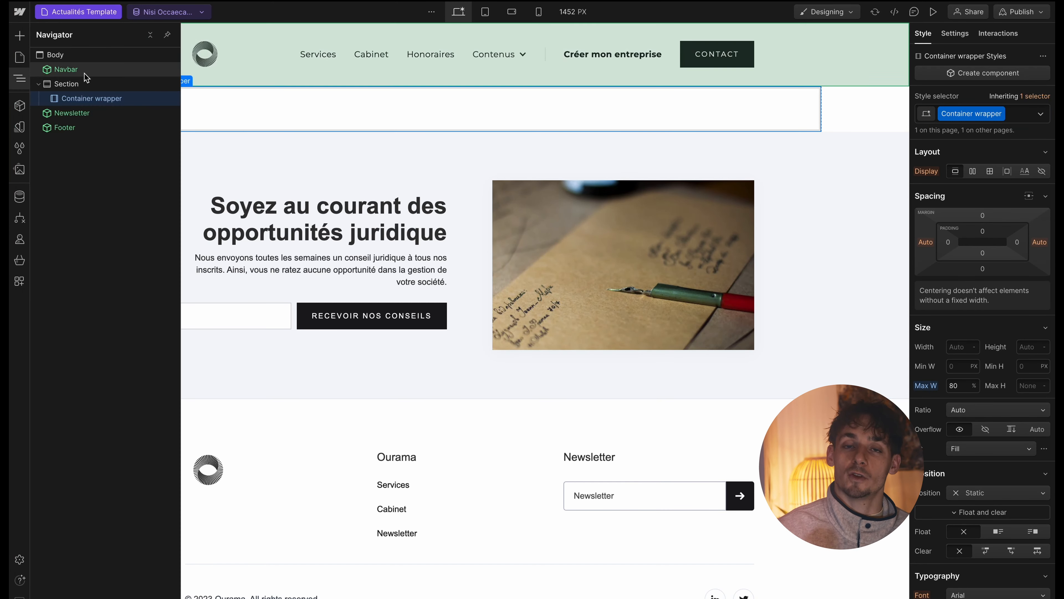
click(20, 41)
click(55, 257)
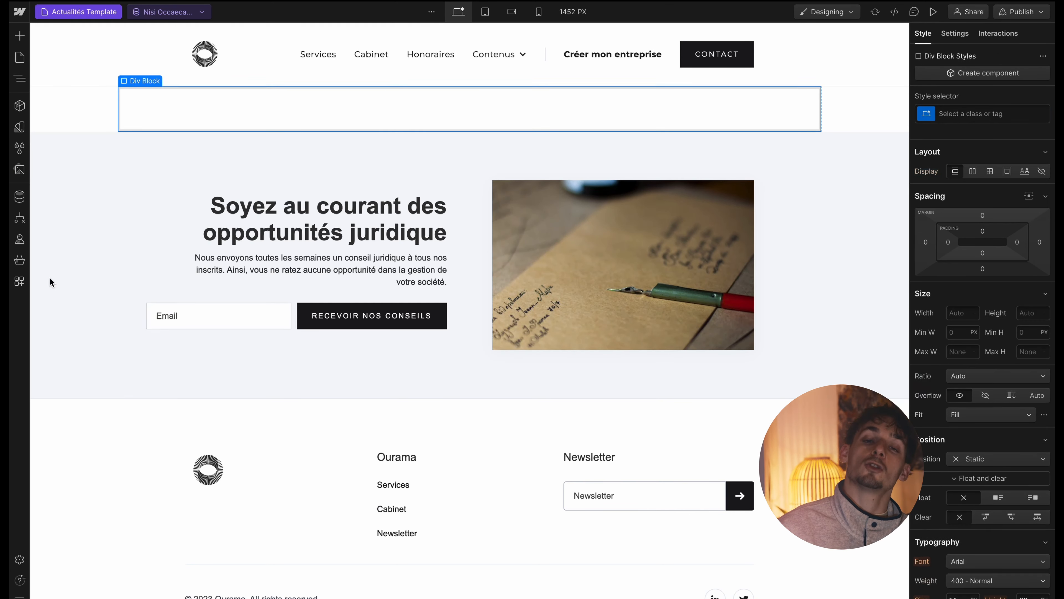
click(972, 113)
text(tit)
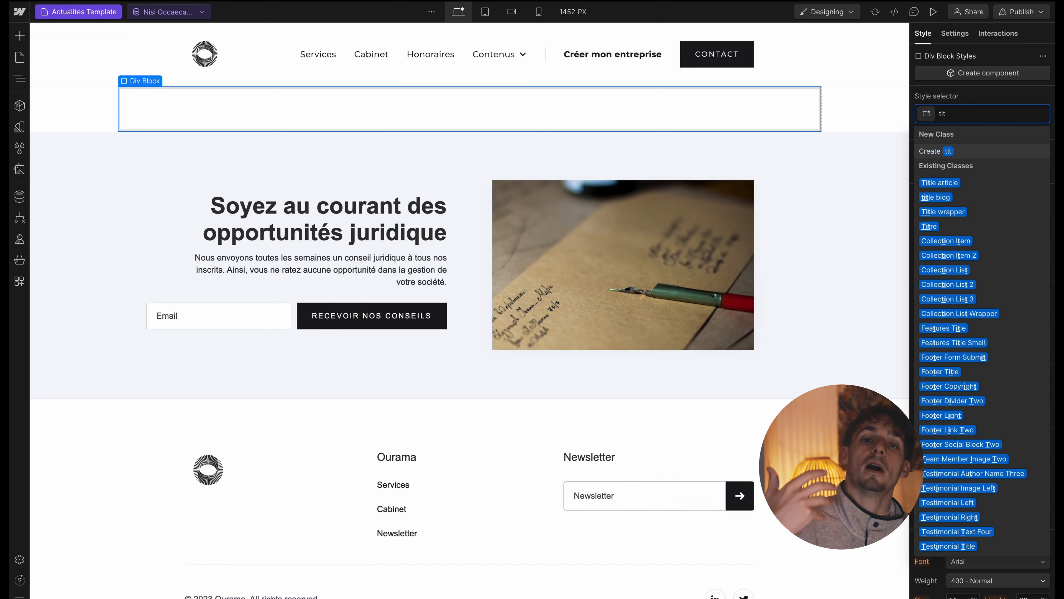
click(979, 210)
click(1000, 114)
Add an H1 heading inside the Title wrapper and bind its text to the Actualités Name field
click(20, 36)
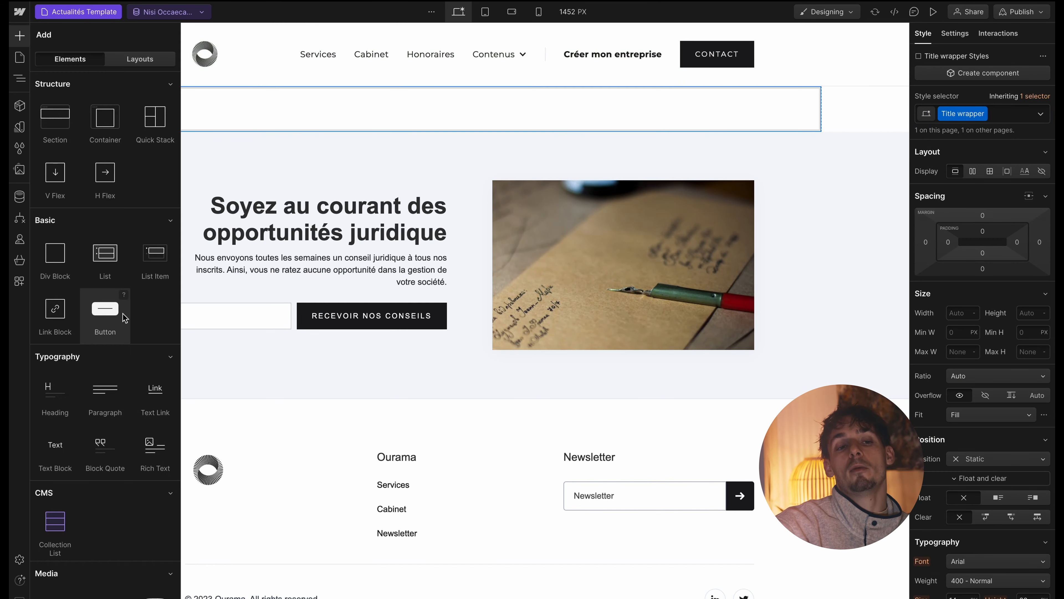
click(46, 389)
click(188, 197)
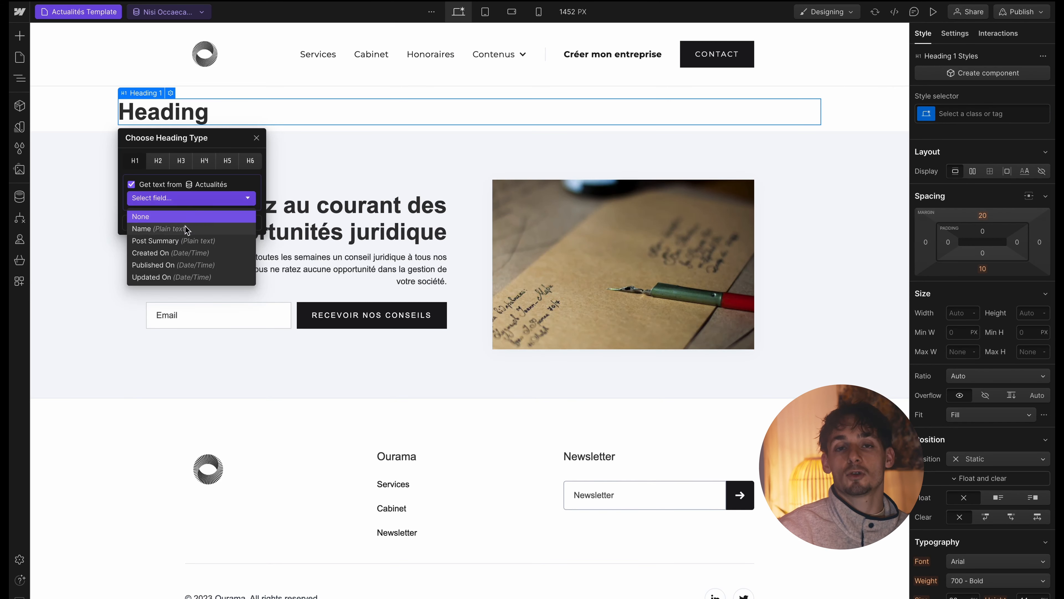
click(168, 230)
Add a text block below the heading and bind its text to the Actualités Post Summary field
key(a)
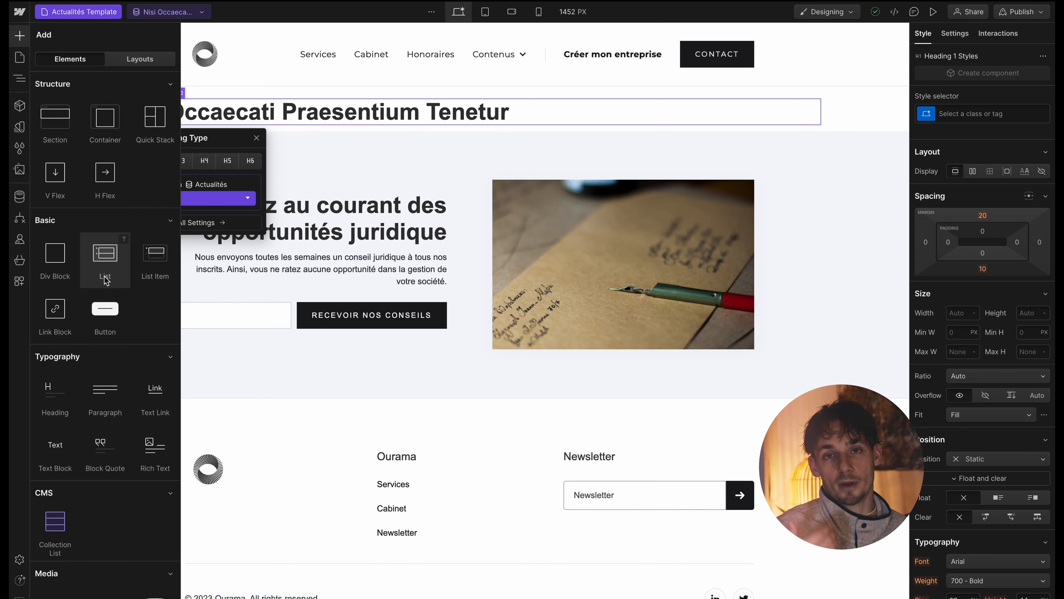
click(55, 451)
click(131, 181)
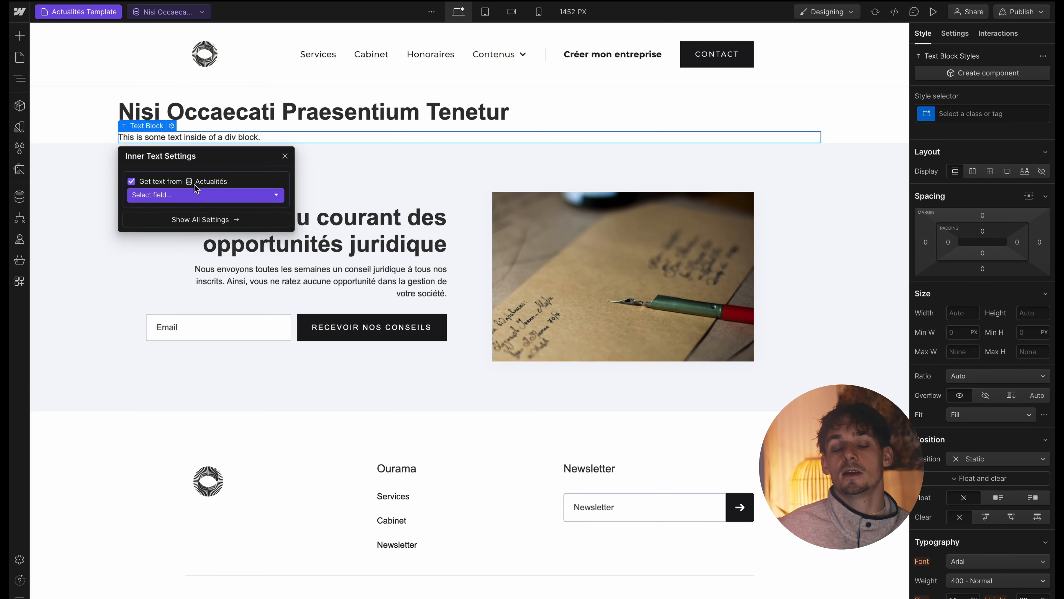
click(205, 194)
click(191, 238)
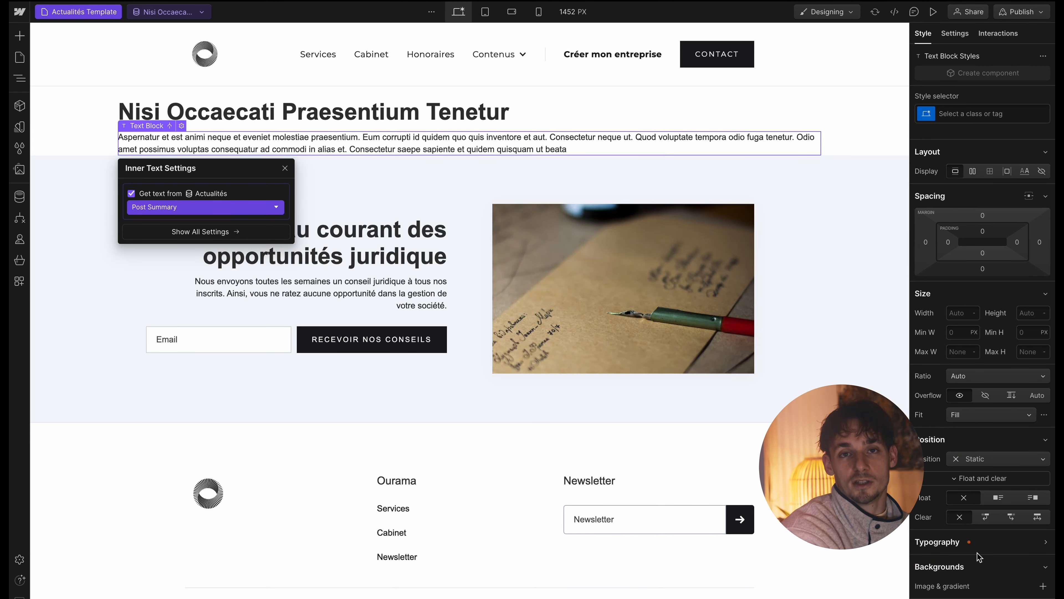
Set the summary text's font to Montserrat with weight 400 - Normal
scroll(984, 419, down, 2)
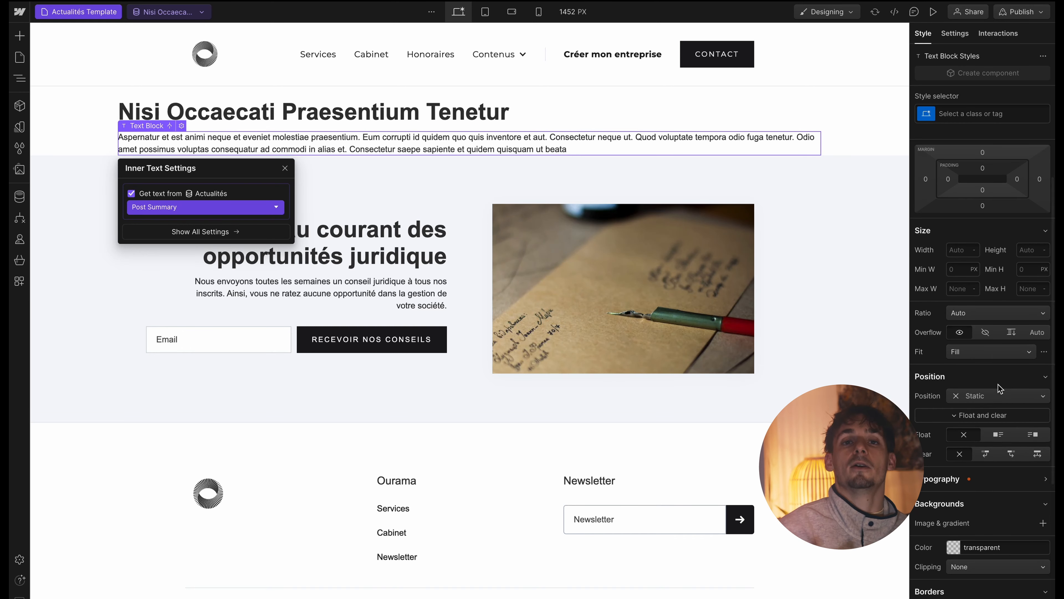
scroll(999, 385, down, 1)
click(973, 433)
click(980, 453)
click(980, 301)
click(998, 472)
click(977, 472)
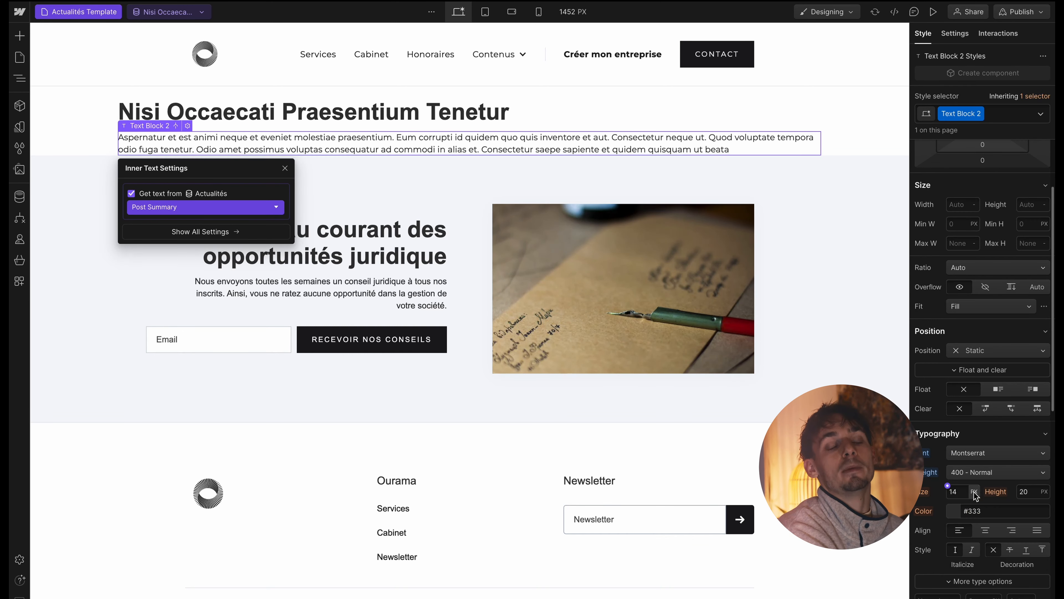
Set the summary text's font size to 1 em and its line height to 2 em
click(979, 518)
text(2)
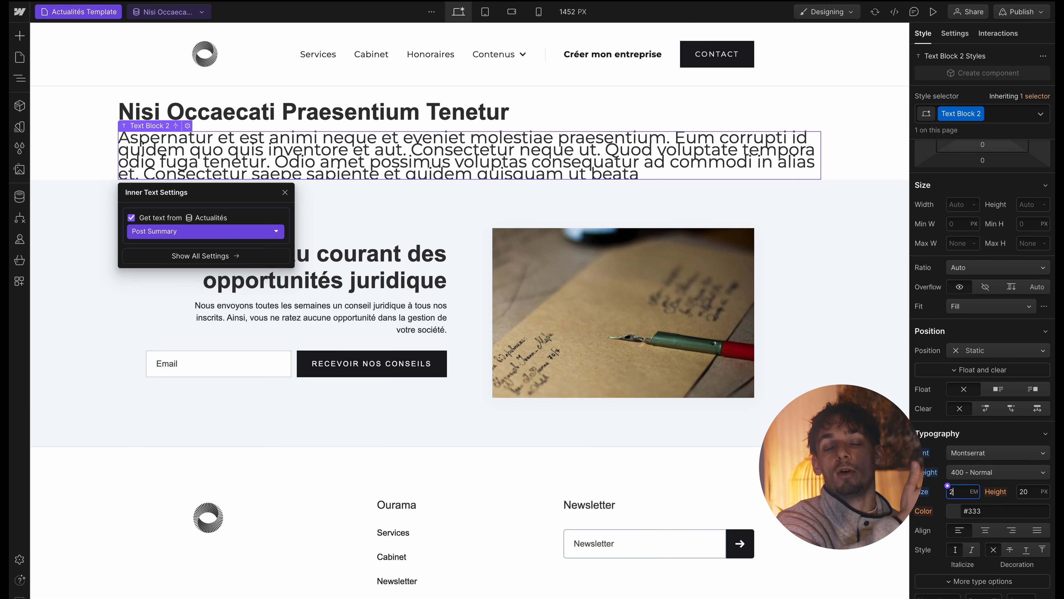
key(BackSpace)
text(1)
click(1041, 516)
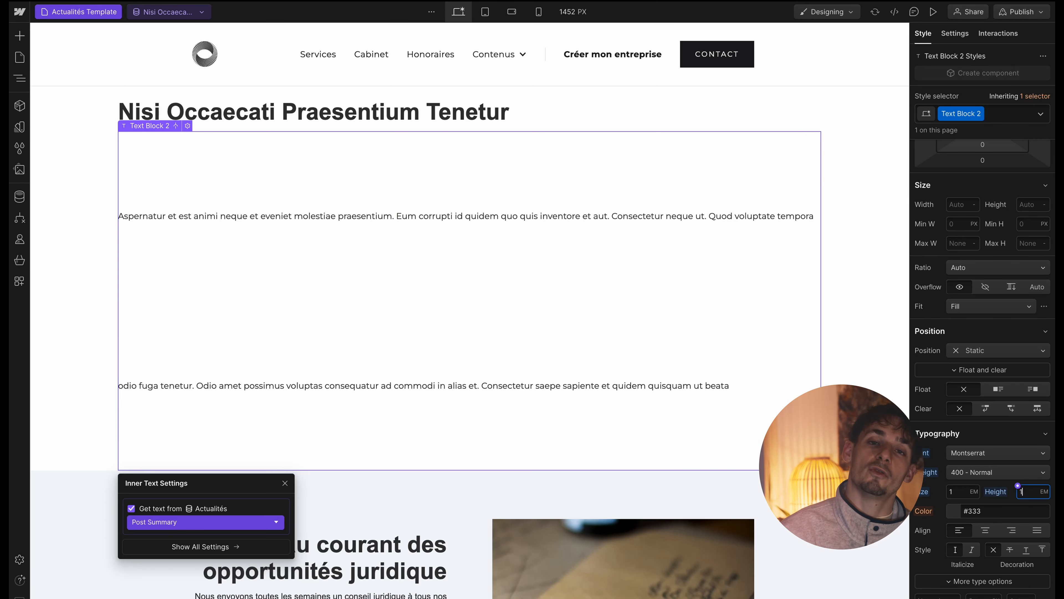
text(2)
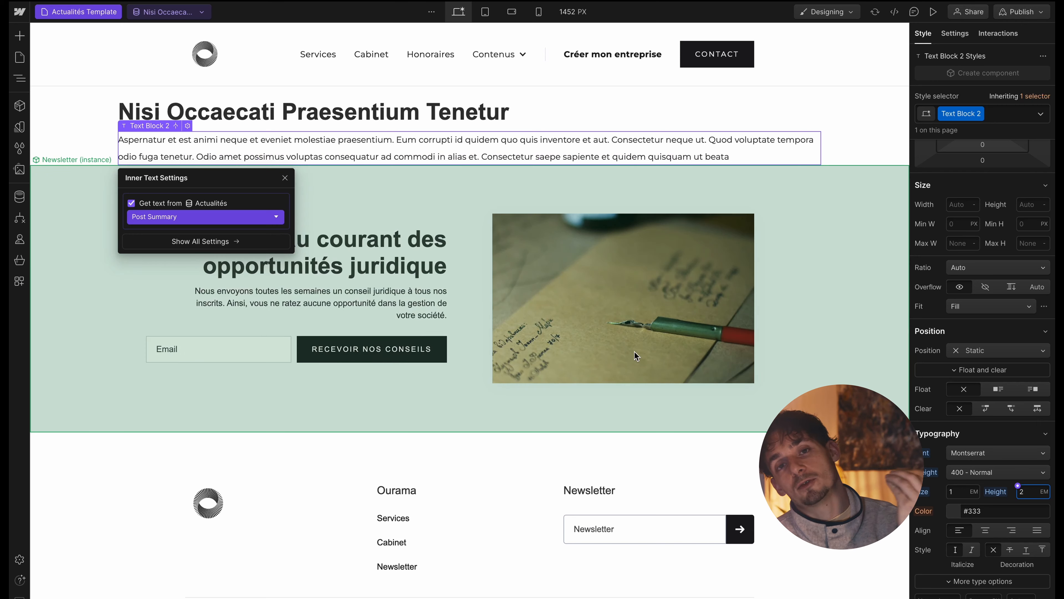
Add a div block and place it in the Container wrapper, directly below the Title wrapper
click(19, 37)
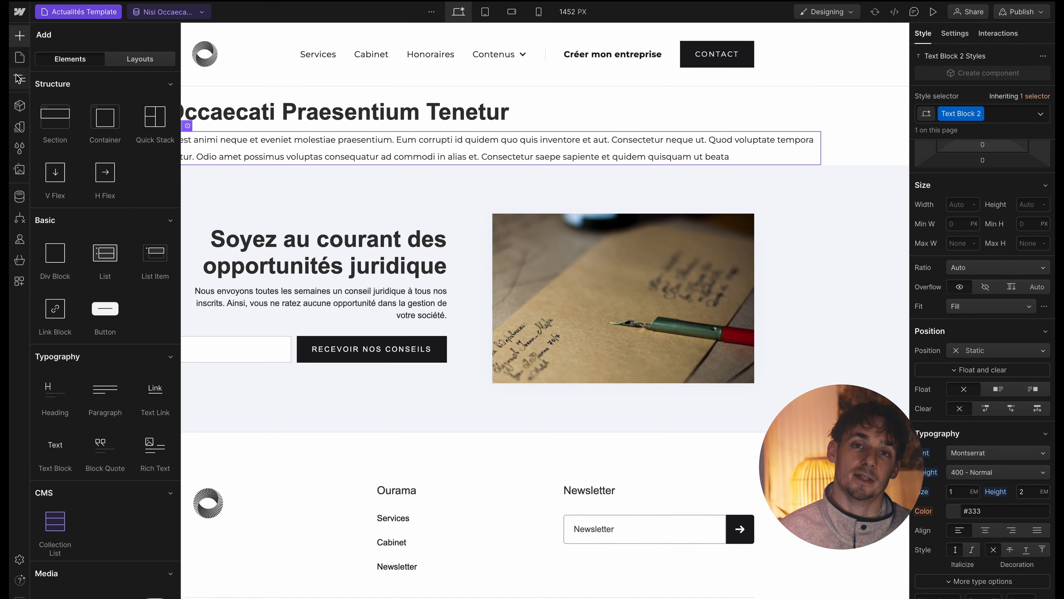
click(20, 78)
click(19, 37)
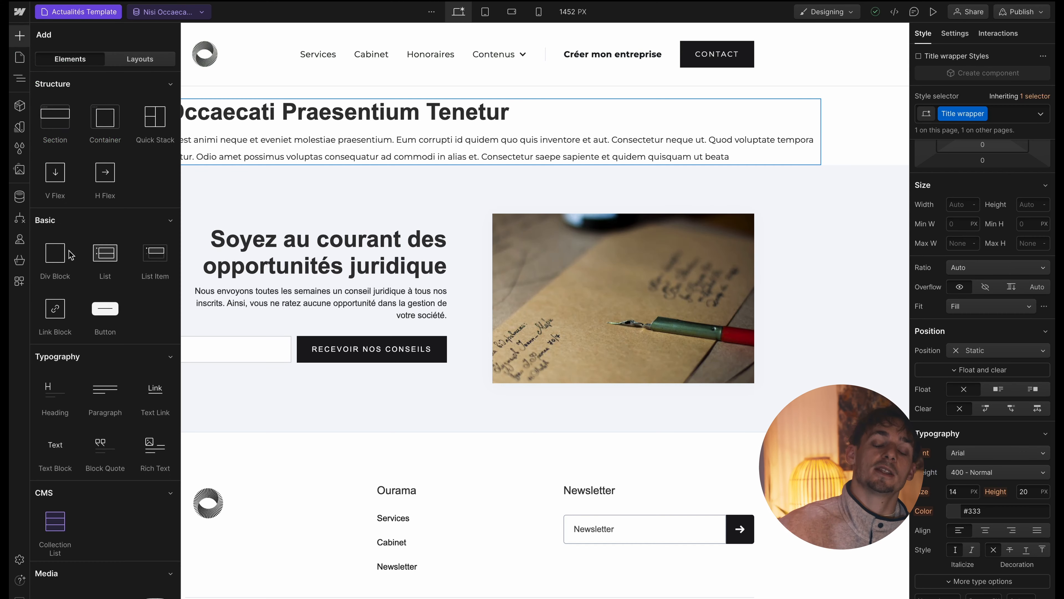
click(64, 262)
click(53, 113)
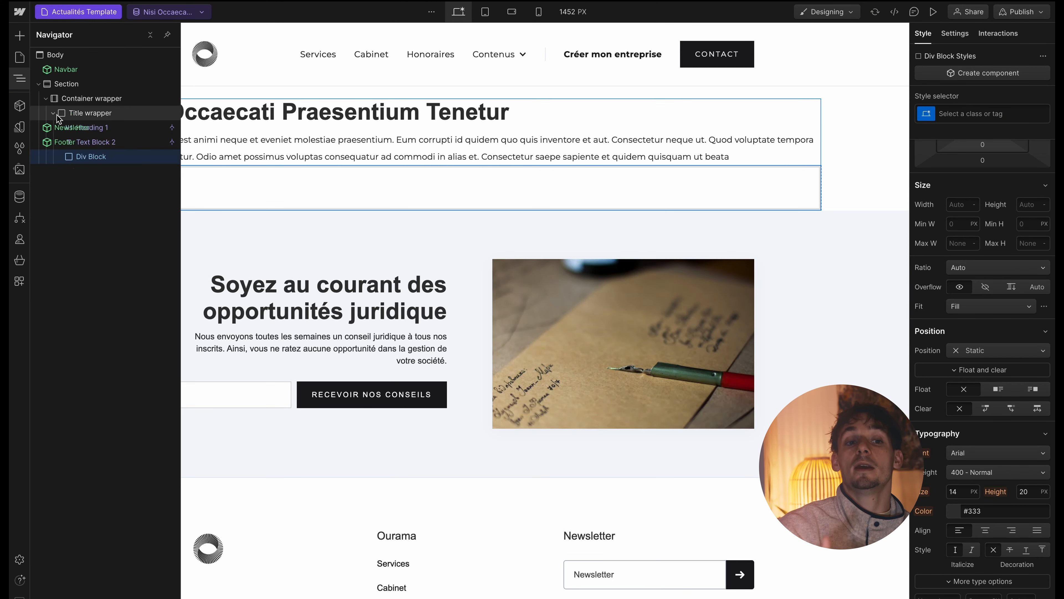
Insert an image in the new div block and bind it to the Actualités Main Image field
click(18, 62)
click(19, 37)
click(57, 590)
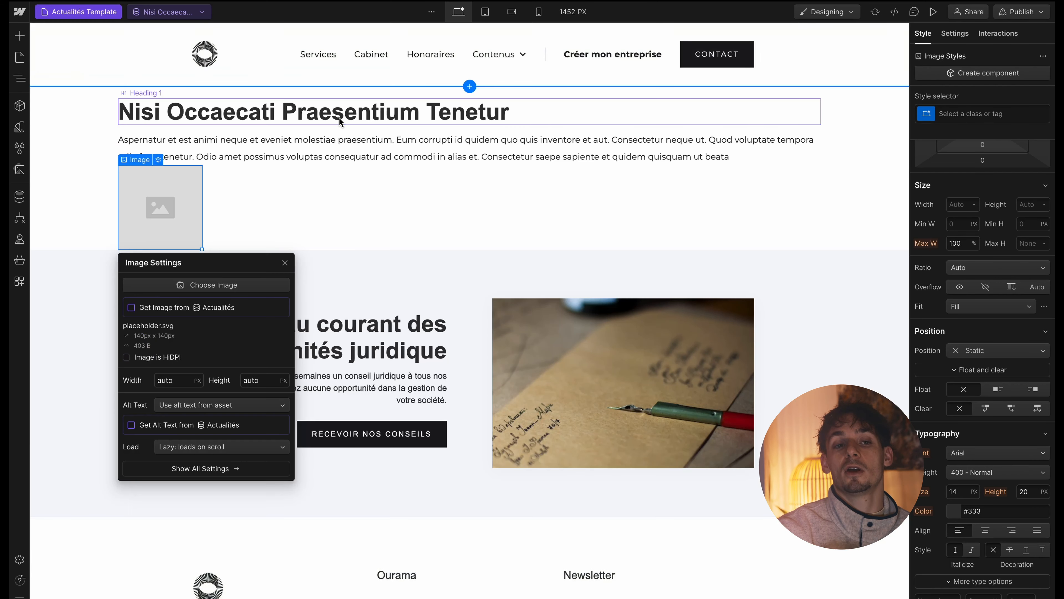
click(131, 307)
click(180, 323)
click(180, 350)
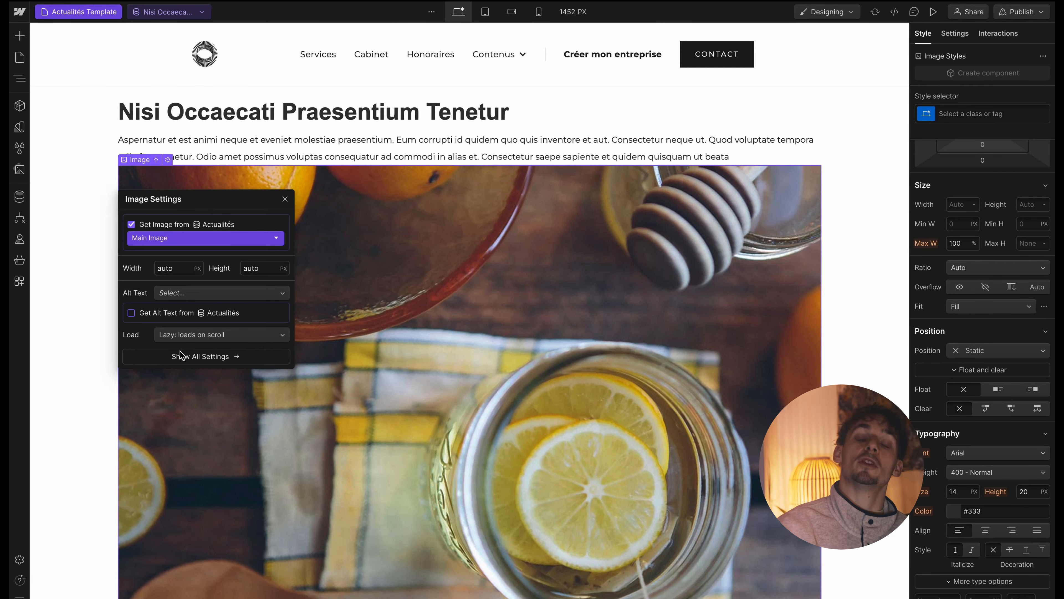
click(487, 311)
Select the Container wrapper and try to add a section inside it
click(19, 77)
click(79, 113)
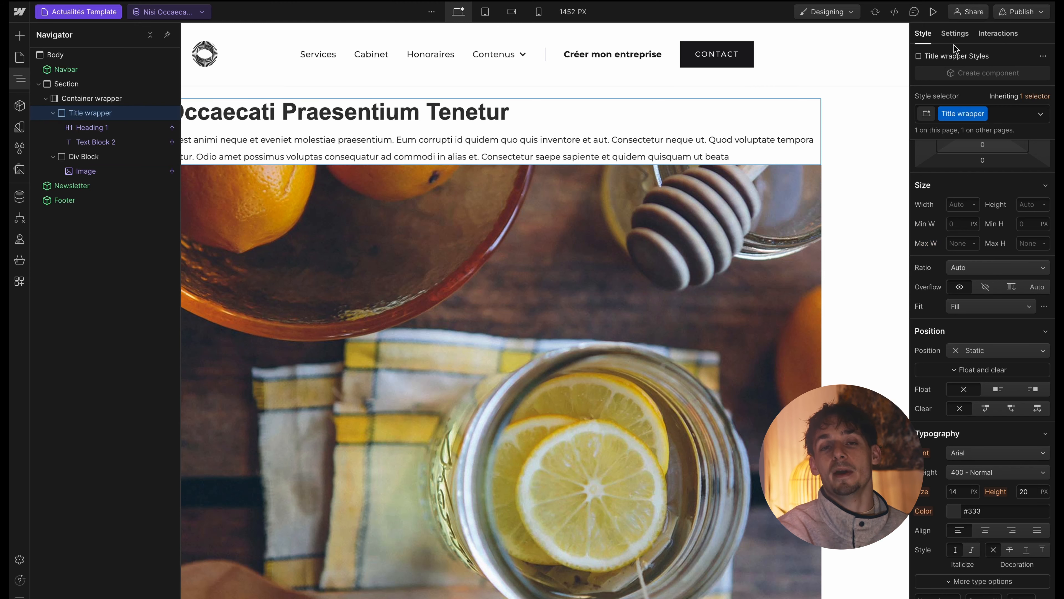
click(149, 101)
click(953, 35)
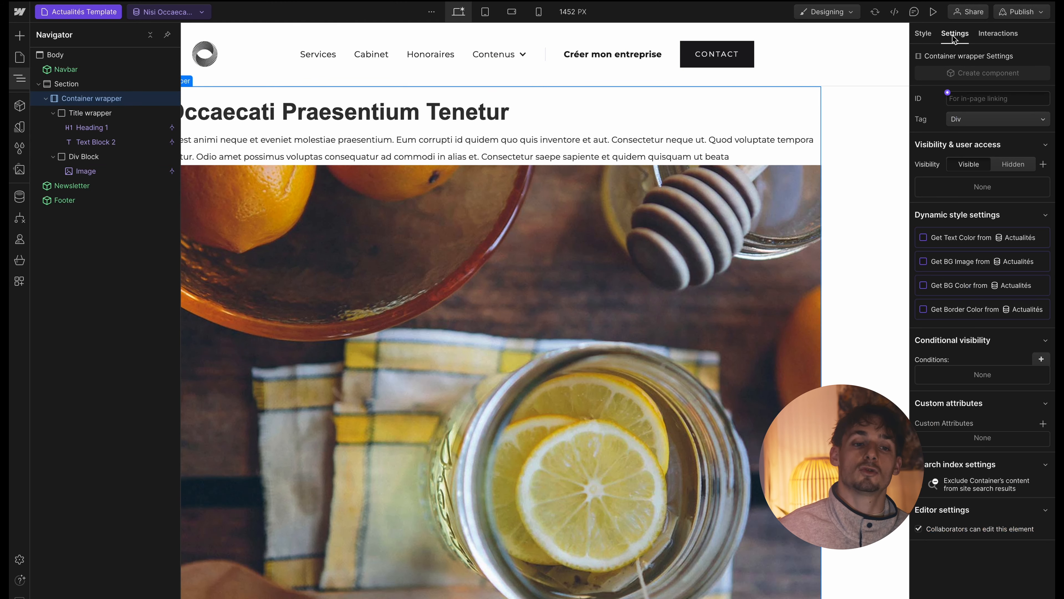
click(925, 34)
click(20, 35)
drag(47, 121, 75, 120)
click(19, 78)
Add a div block at the end of the Container wrapper and give it the class "Hero article"
click(20, 36)
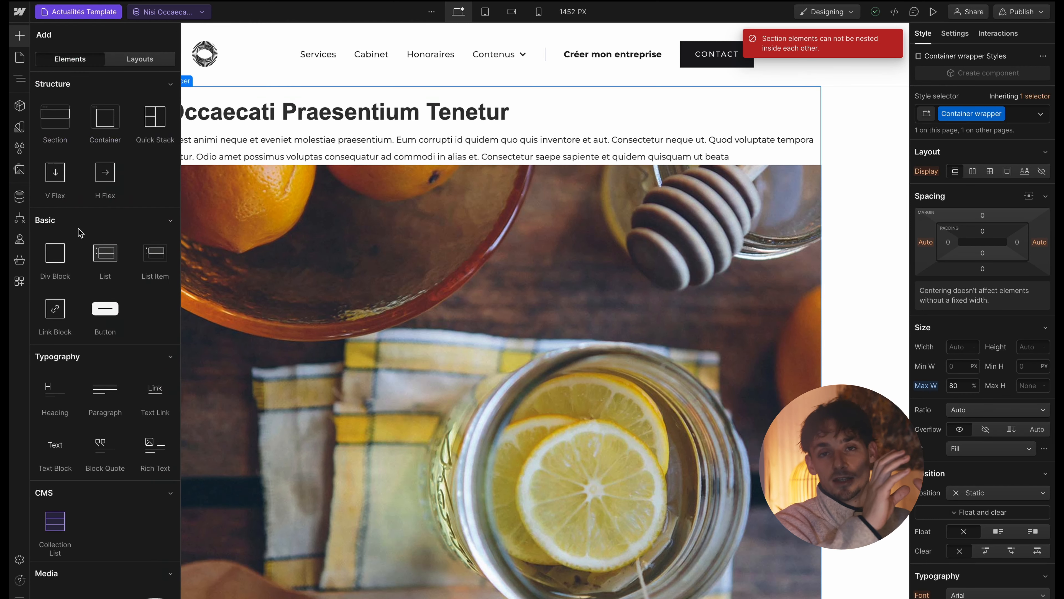
drag(55, 256, 798, 170)
click(13, 80)
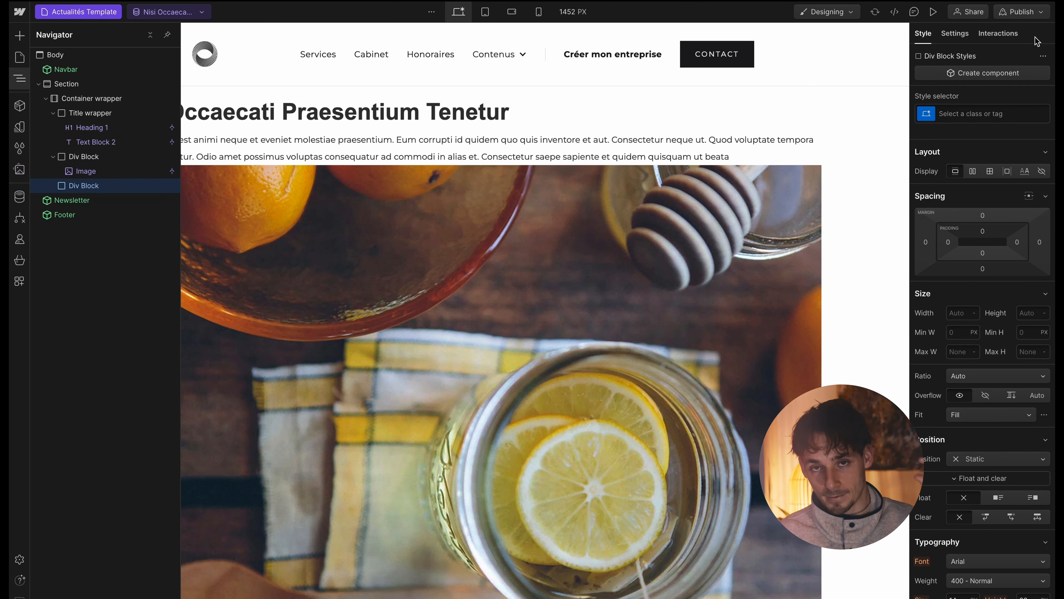
key(ctrl+Return)
text(Hero article)
key(Return)
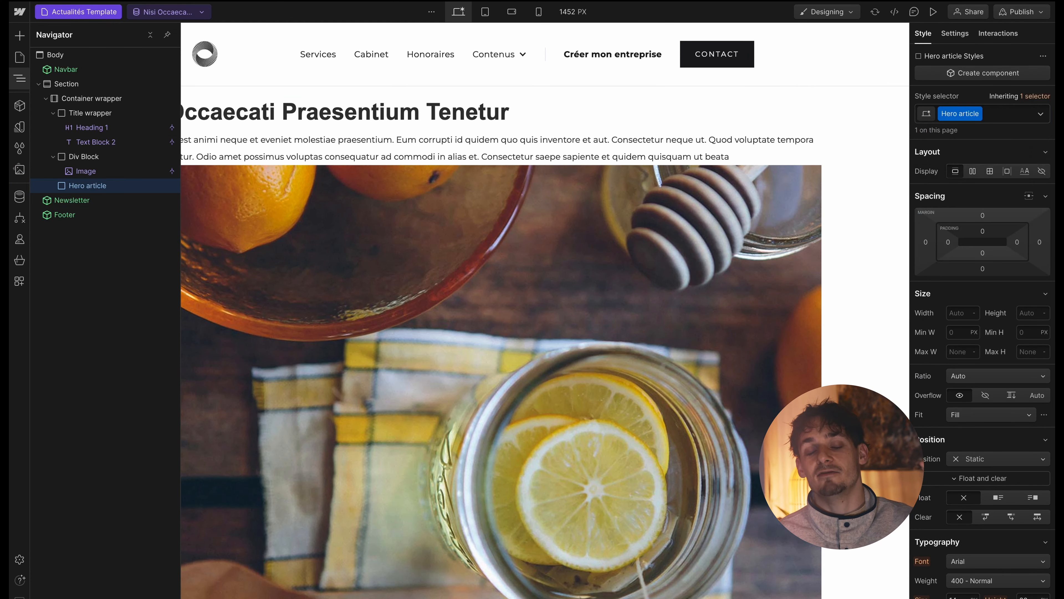
Nest the Title wrapper and the image's div block inside Hero article and set its display to flex
drag(148, 170, 99, 142)
click(109, 126)
click(87, 113)
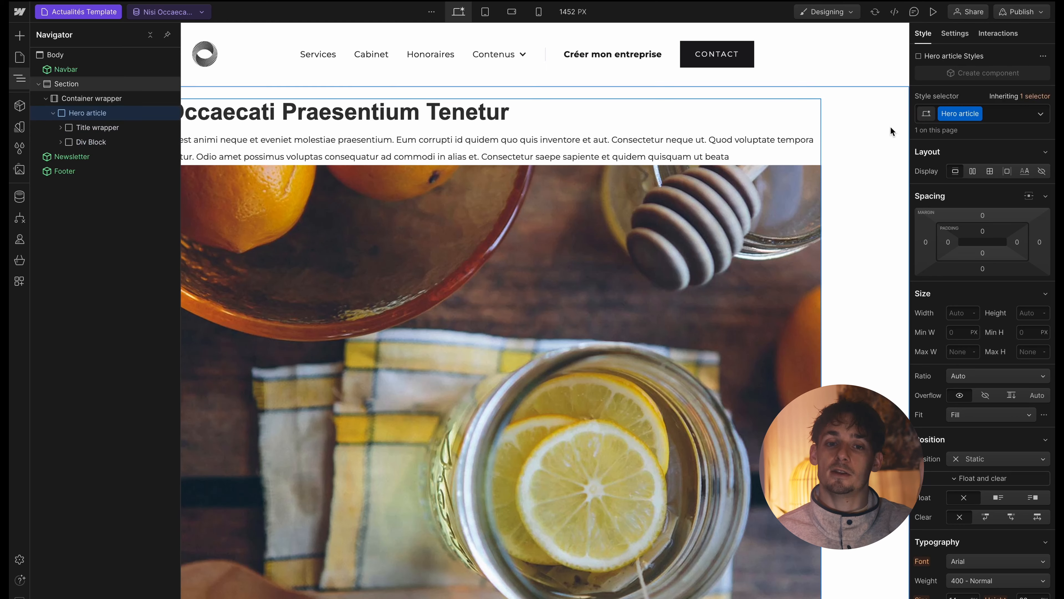
click(973, 171)
Add a button below the summary text in the Title wrapper and give it the class Button Primary
click(402, 228)
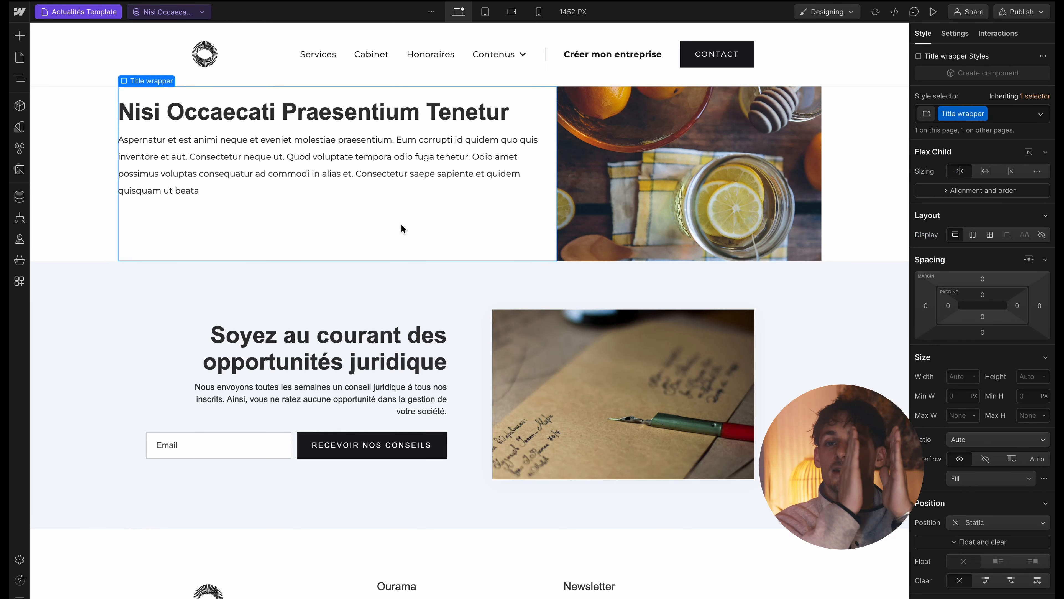
click(616, 194)
click(19, 78)
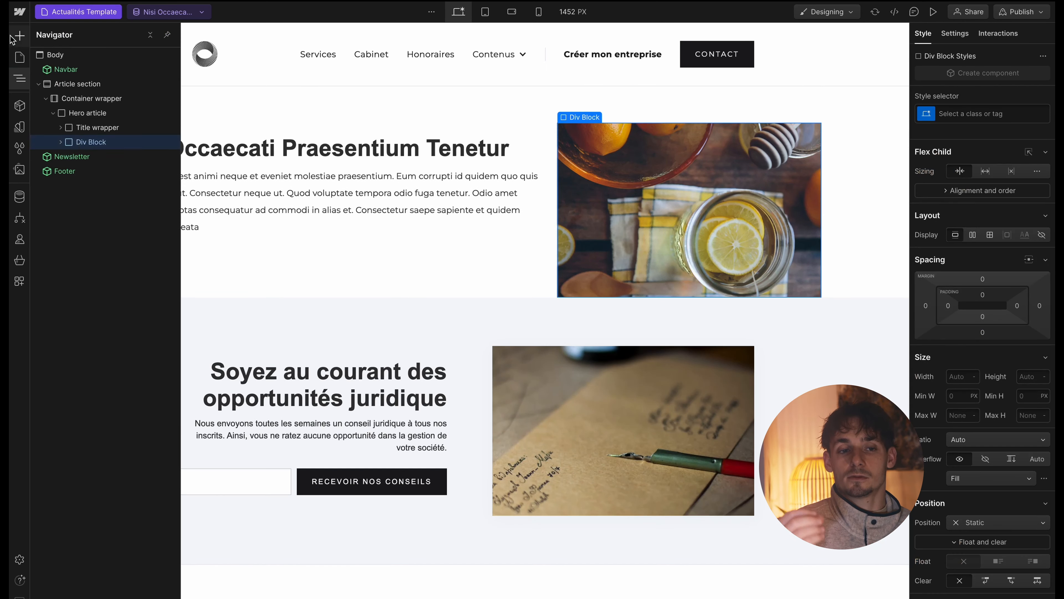
click(250, 187)
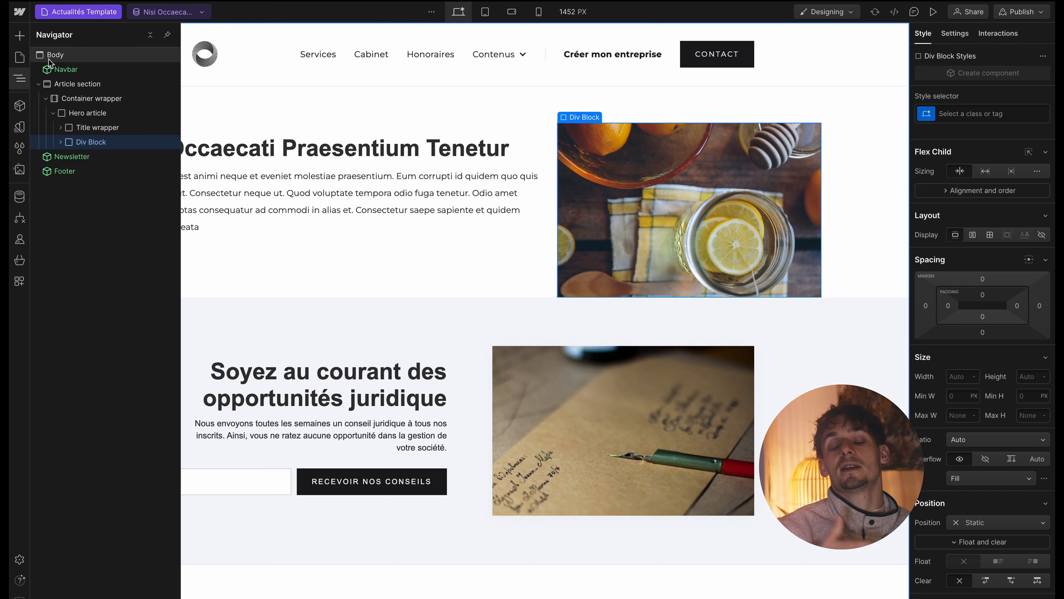
click(20, 36)
click(105, 313)
click(973, 114)
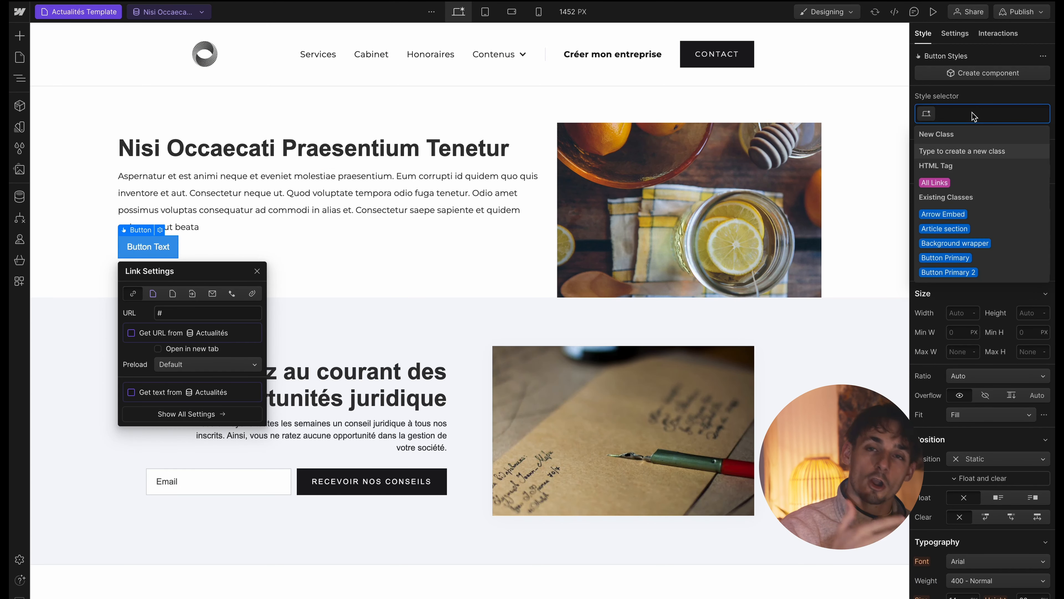
text(but)
key(Down)
key(Return)
Try linking the new button to the current Actualité collection page and to a page section
click(171, 251)
click(187, 230)
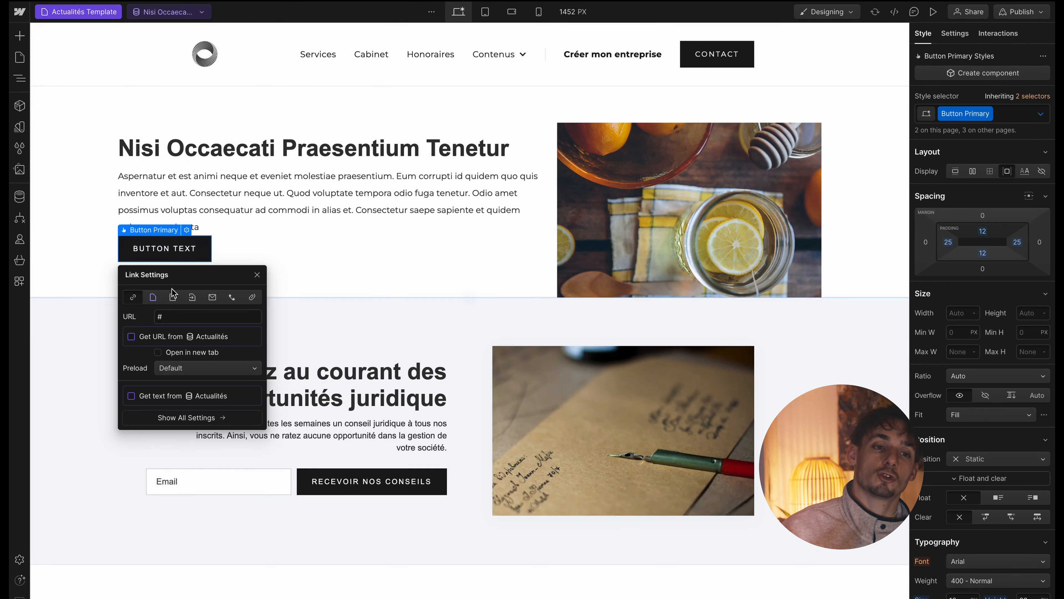
click(153, 297)
click(172, 297)
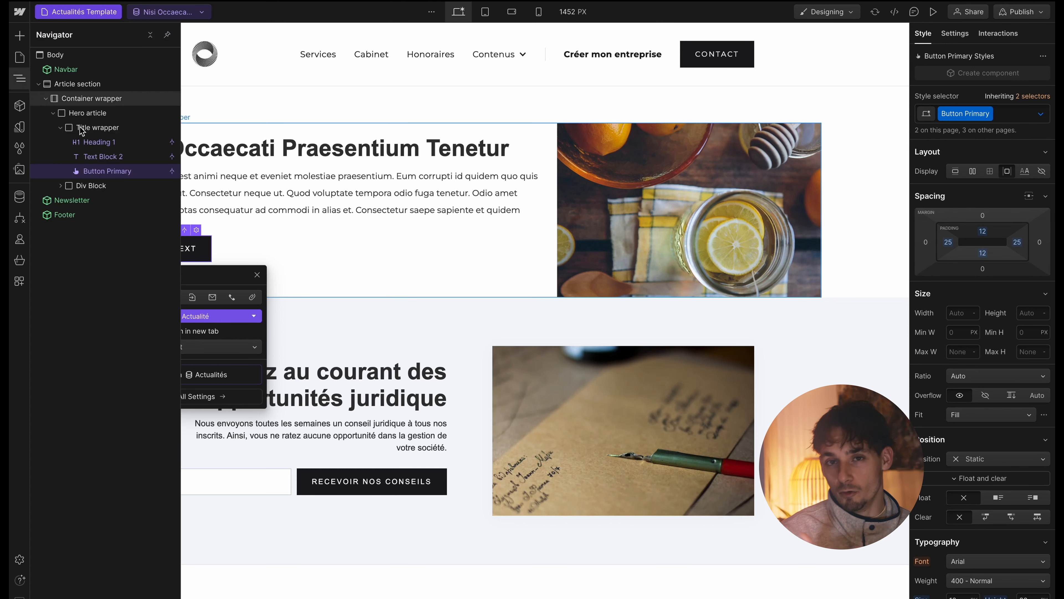
click(204, 319)
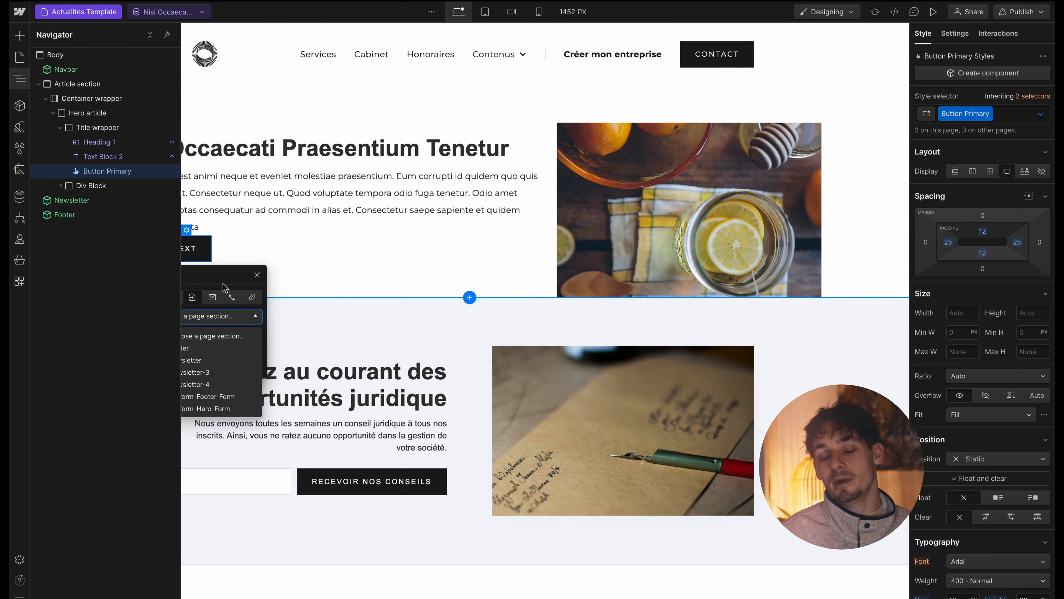
click(185, 248)
click(186, 230)
click(152, 297)
click(167, 316)
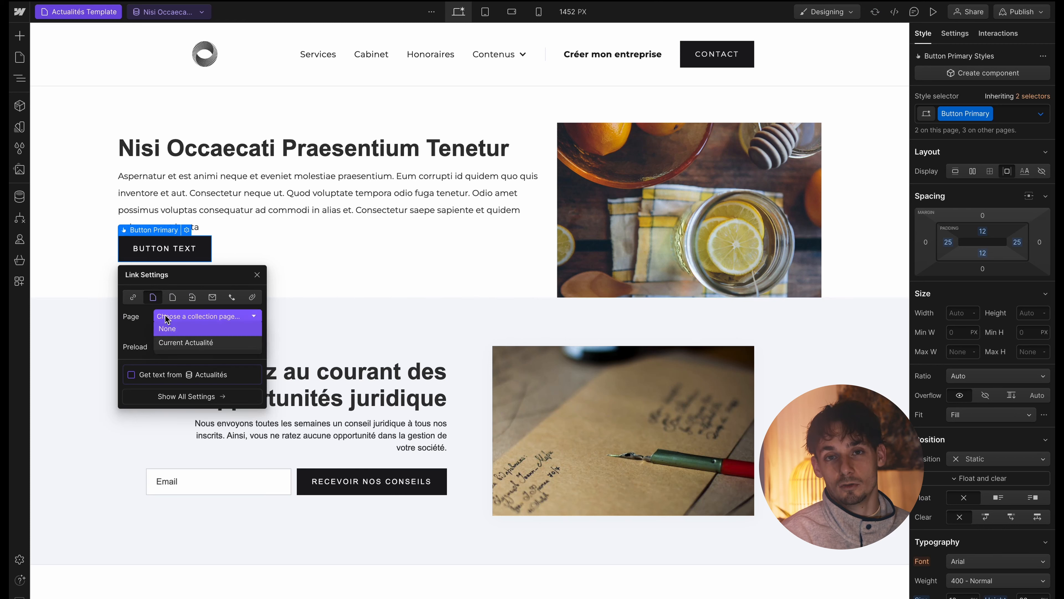
click(175, 328)
Link the button to the Home page and set its text to "PRENDRE RENDEZ-VOUS"
click(172, 299)
click(178, 317)
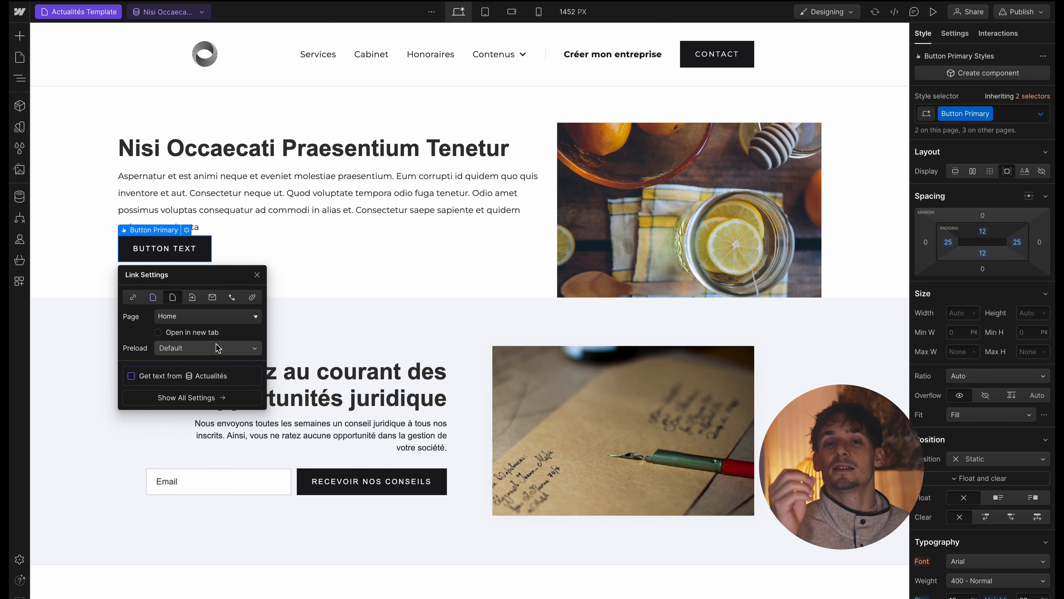
click(218, 348)
click(188, 398)
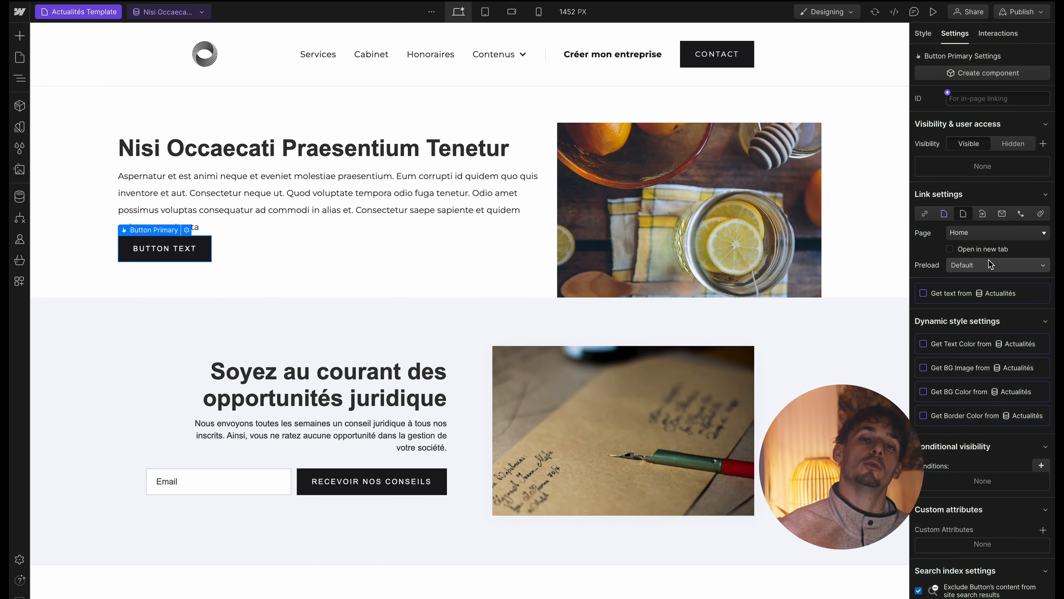
double_click(195, 237)
text(PRENDRE RENDEZ-VOUS)
Try a vertical flex layout on the hero image's div block at the mobile portrait breakpoint
click(539, 12)
click(489, 319)
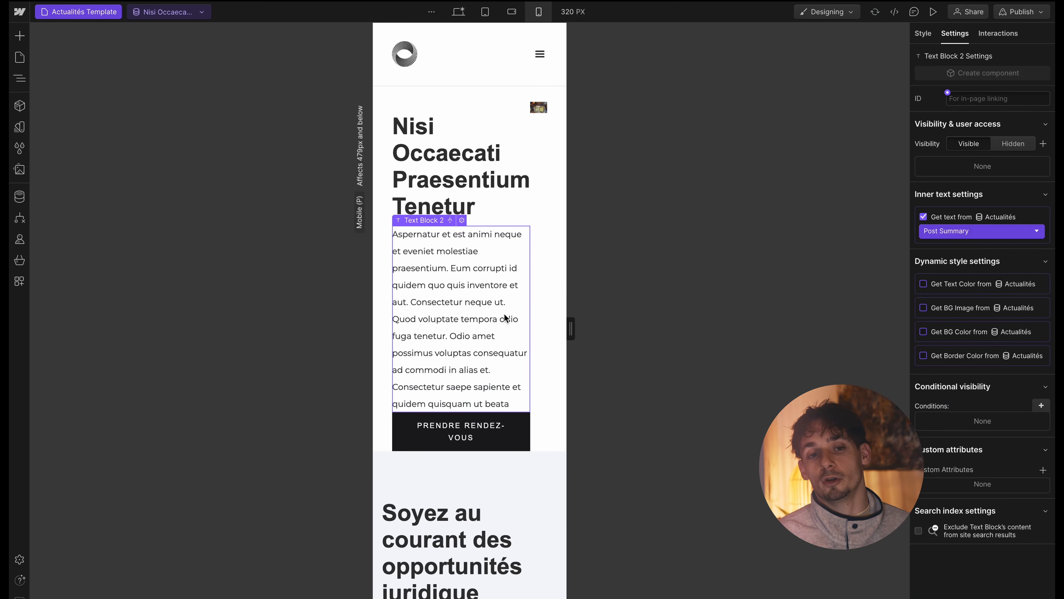
scroll(540, 97, down, 1)
click(541, 130)
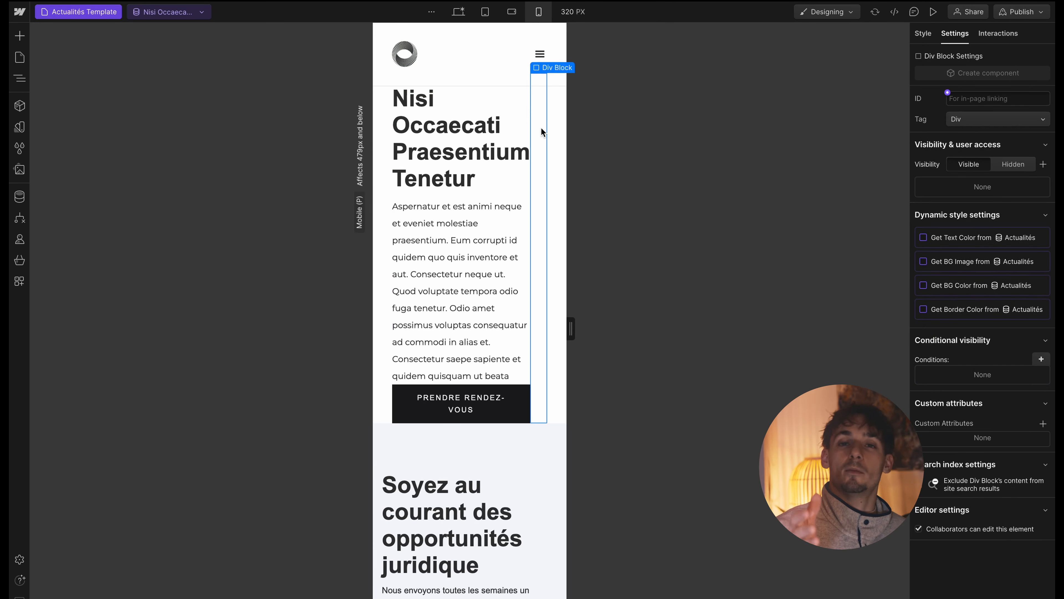
key(s)
click(964, 37)
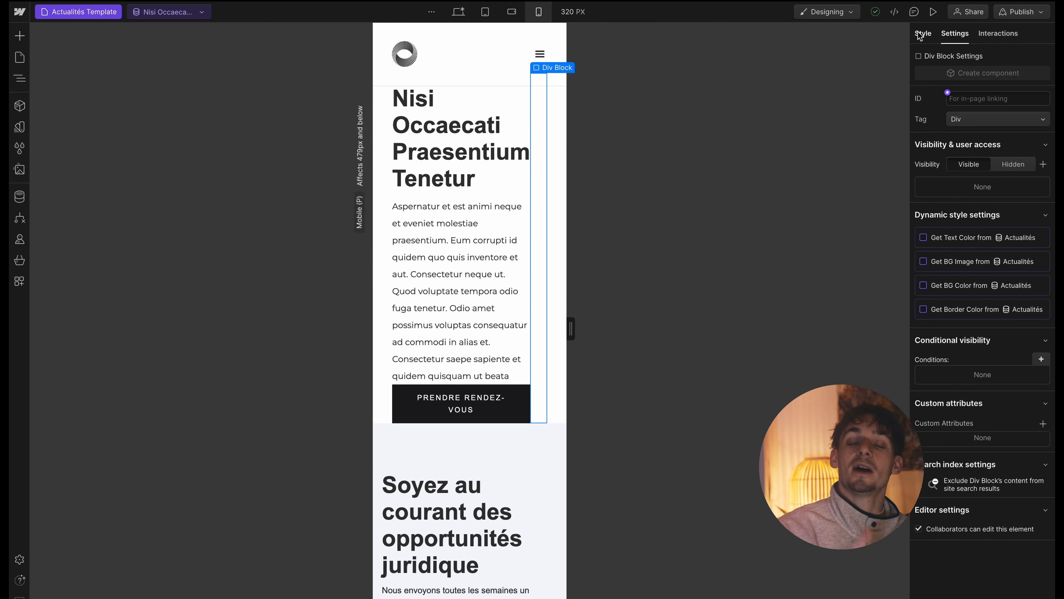
key(s)
click(972, 235)
click(1010, 260)
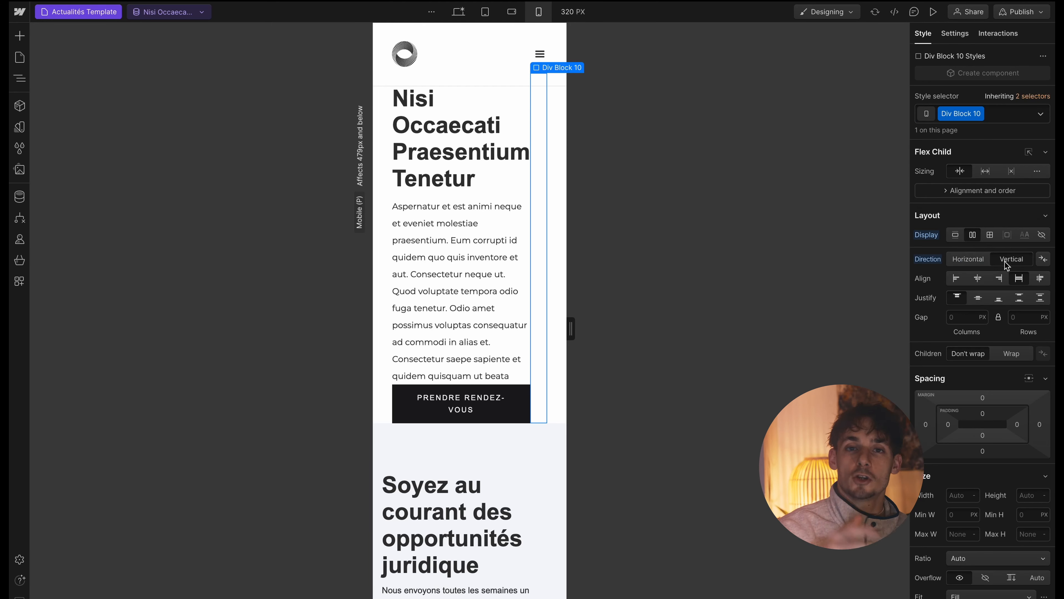
click(984, 256)
click(1011, 262)
scroll(457, 262, up, 1)
scroll(457, 262, down, 1)
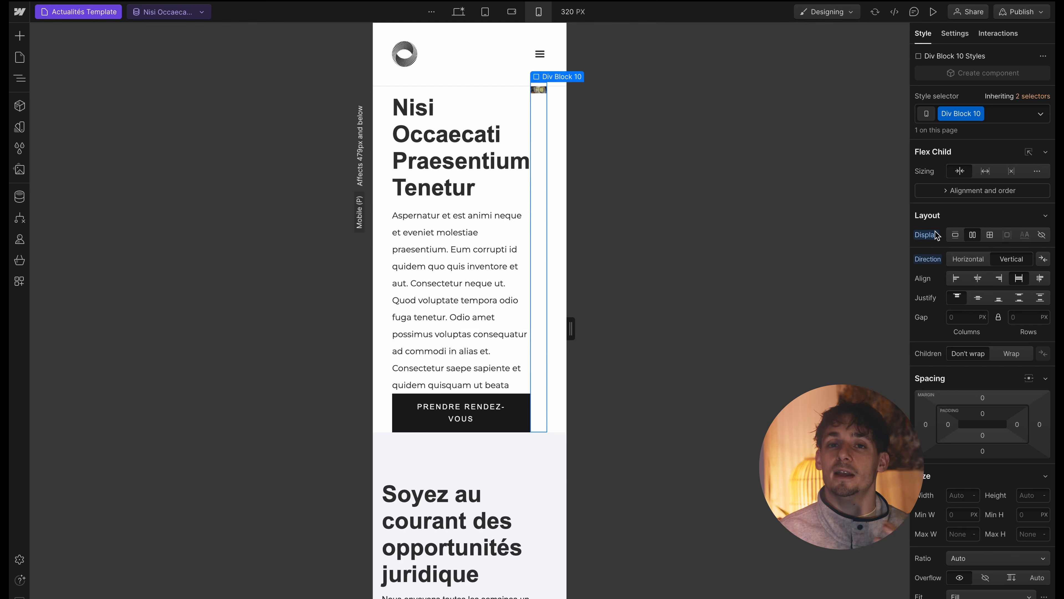
Set the hero image's div block to block display on mobile portrait and to none on mobile landscape
click(956, 235)
click(972, 236)
click(969, 258)
click(958, 235)
click(979, 235)
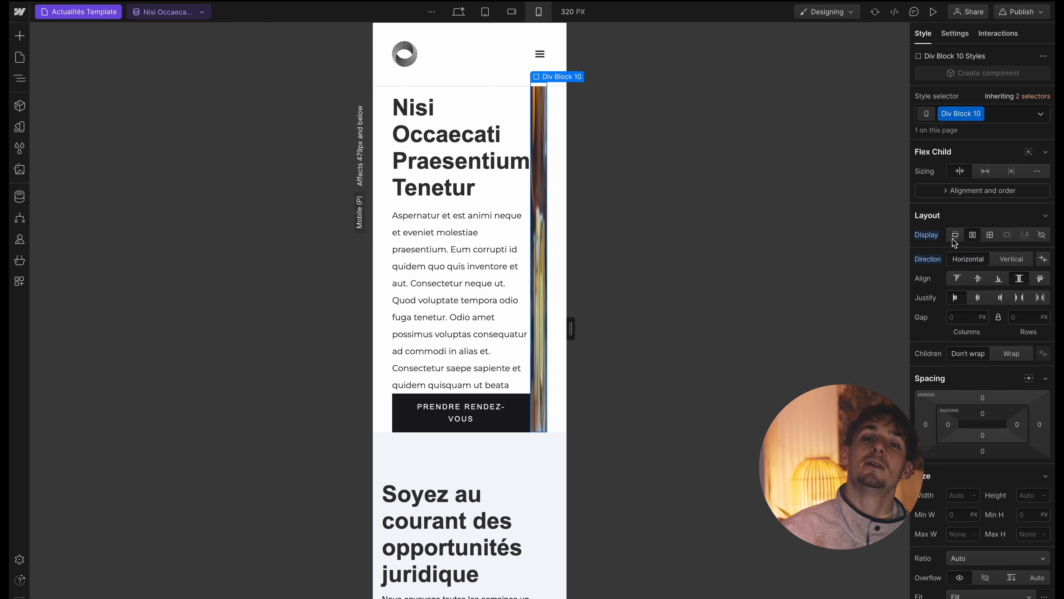
click(953, 238)
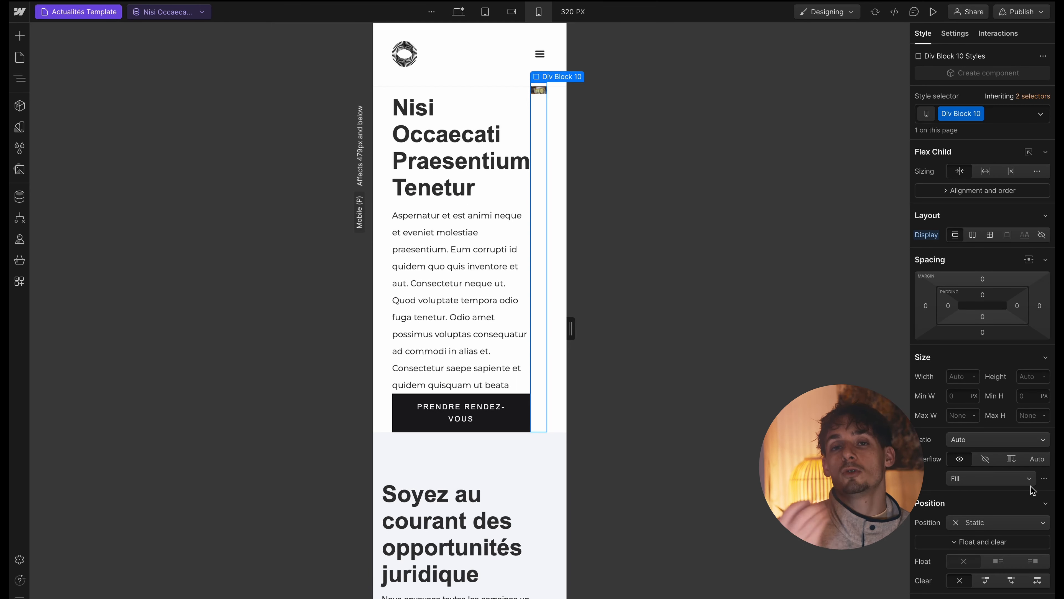
click(513, 12)
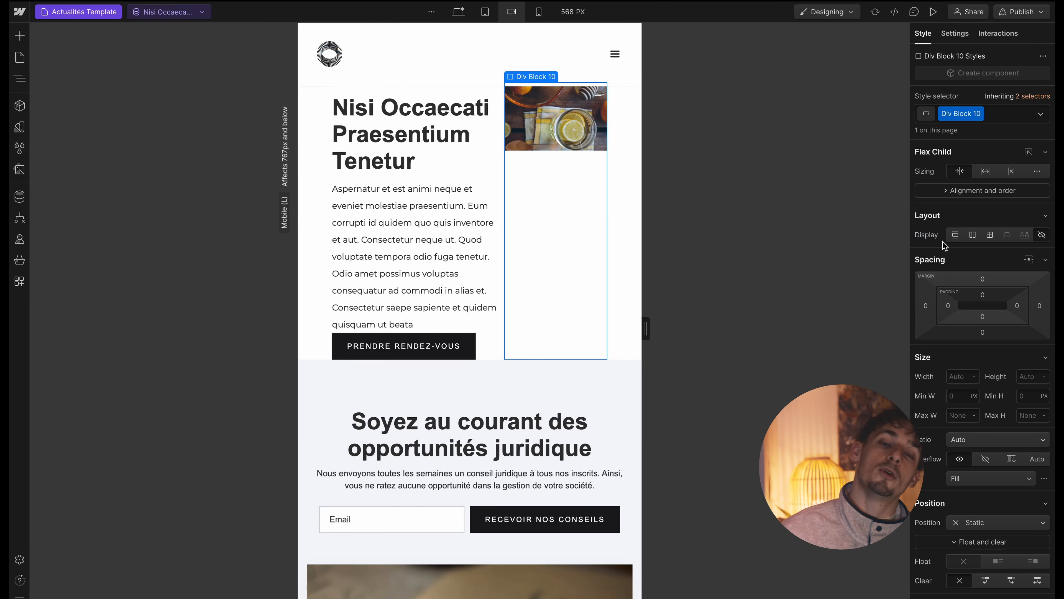
click(1042, 235)
Try the Cover and Contain fits on the hero image at the tablet breakpoint and restore Fill
key(shift+2)
click(633, 145)
click(968, 413)
click(970, 442)
click(972, 415)
click(976, 398)
click(980, 414)
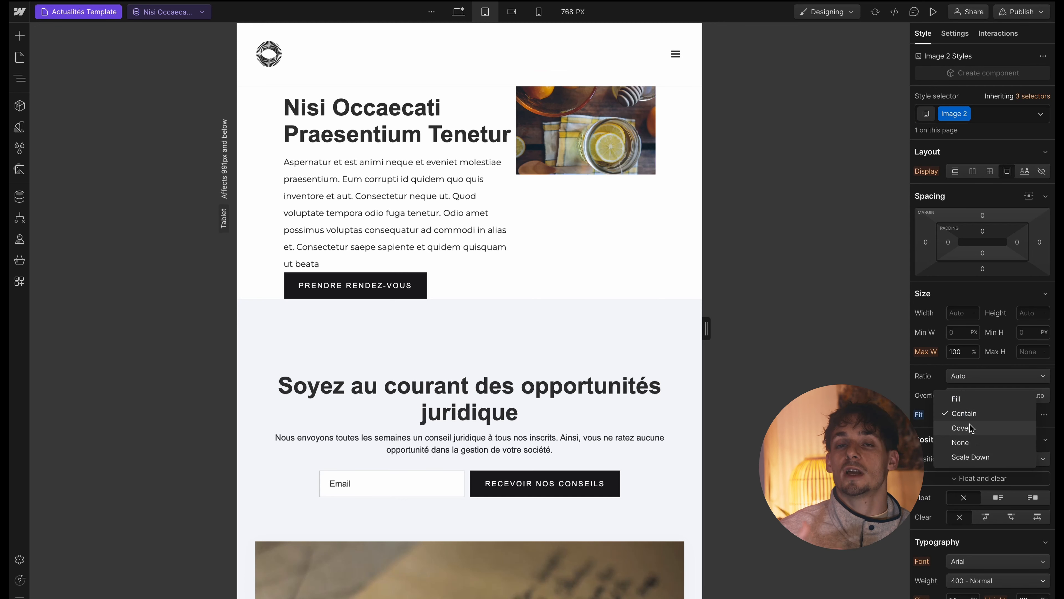
click(981, 400)
Try absolute positioning pinned to all sides on the hero image and change its position to Relative
scroll(981, 403, down, 3)
click(1002, 371)
click(983, 396)
click(1044, 387)
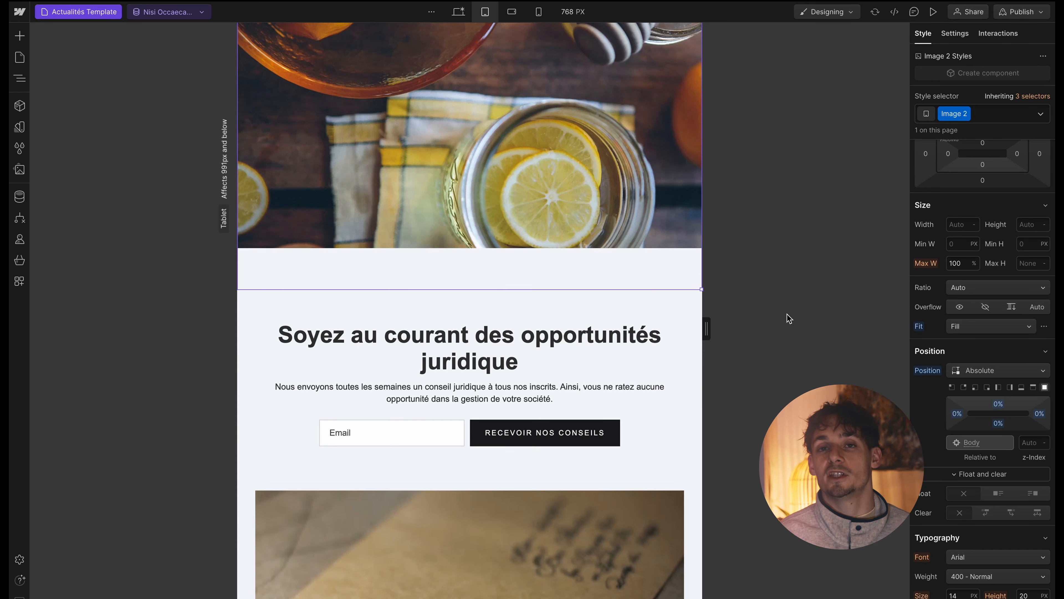
scroll(622, 218, up, 2)
click(1000, 370)
click(986, 376)
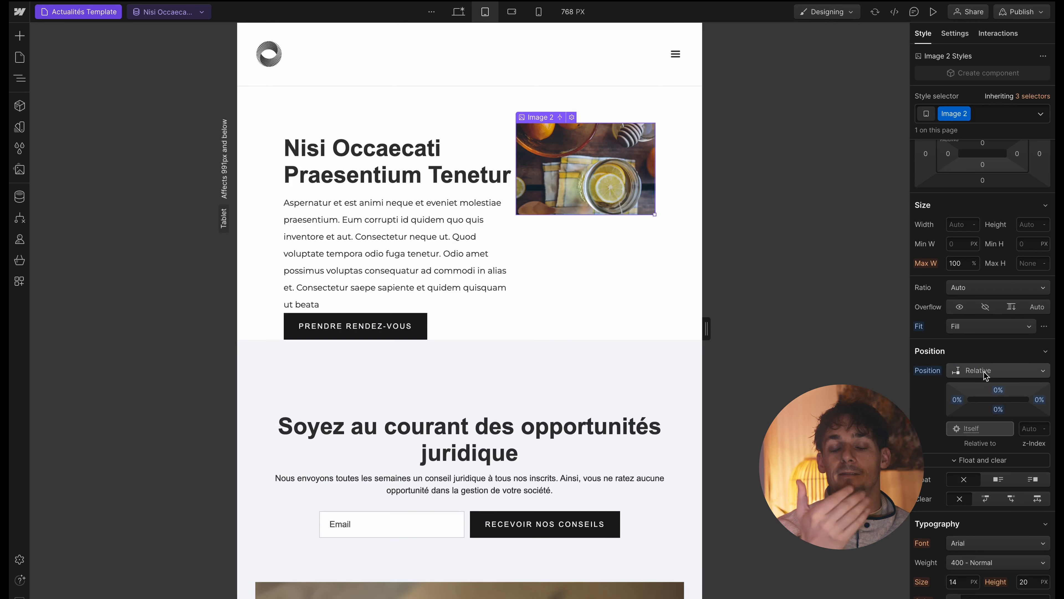
Set the hero image's div block to horizontal flex on tablet and try the Cover and Contain fits
click(587, 273)
click(973, 157)
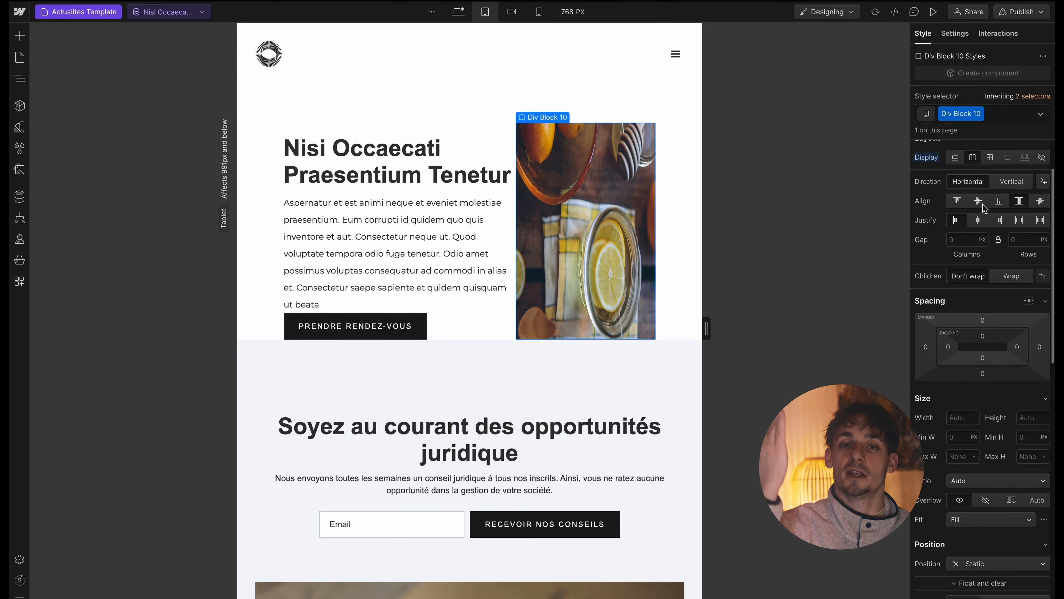
click(966, 518)
click(962, 548)
click(972, 519)
click(964, 503)
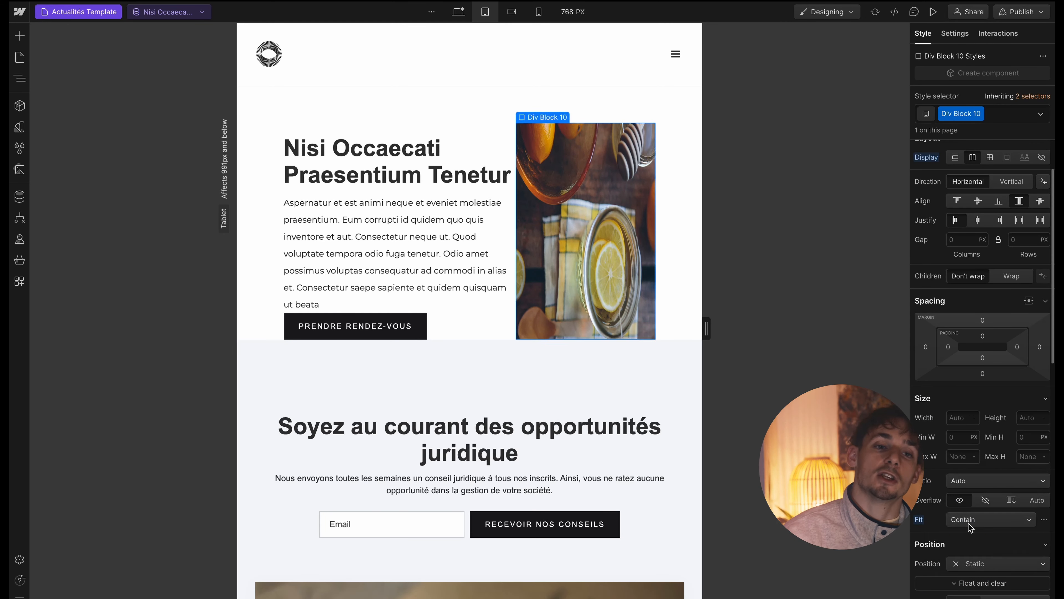
click(973, 520)
click(971, 503)
scroll(972, 503, up, 1)
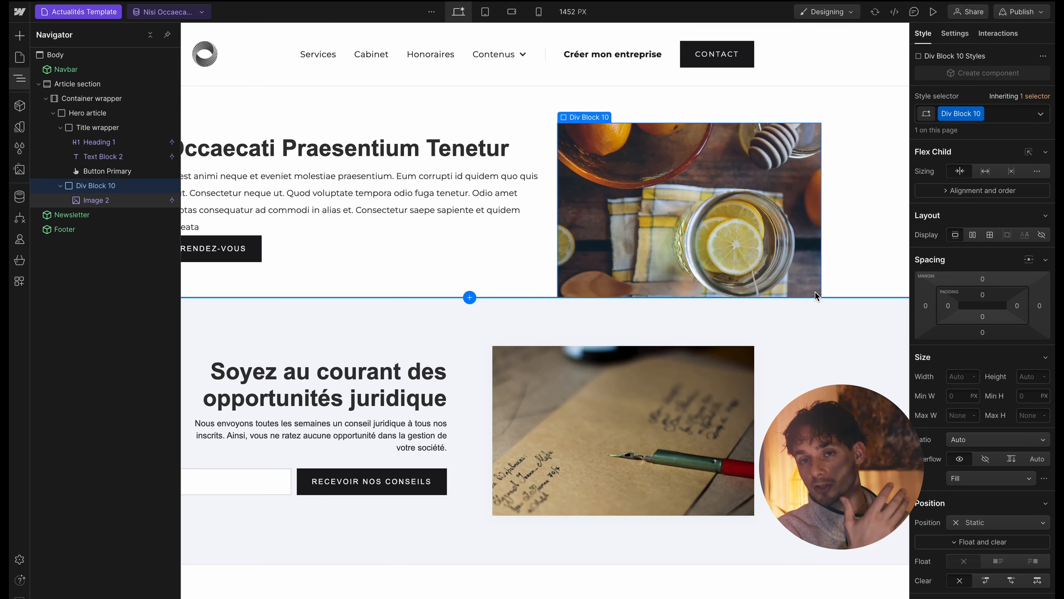
Hide the hero image's div block at the tablet breakpoint by setting its display to none
click(459, 11)
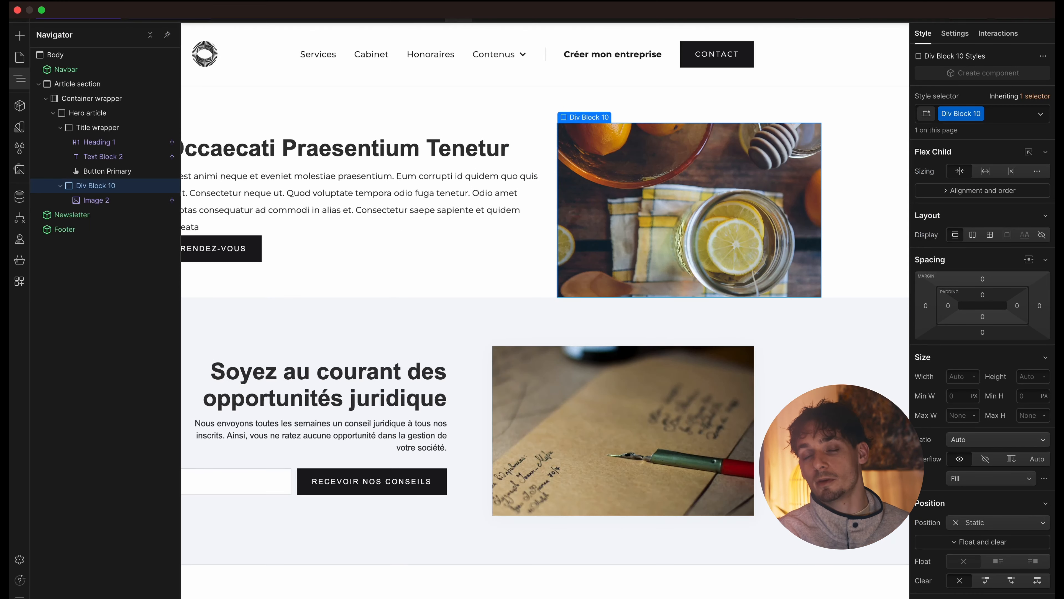
click(486, 13)
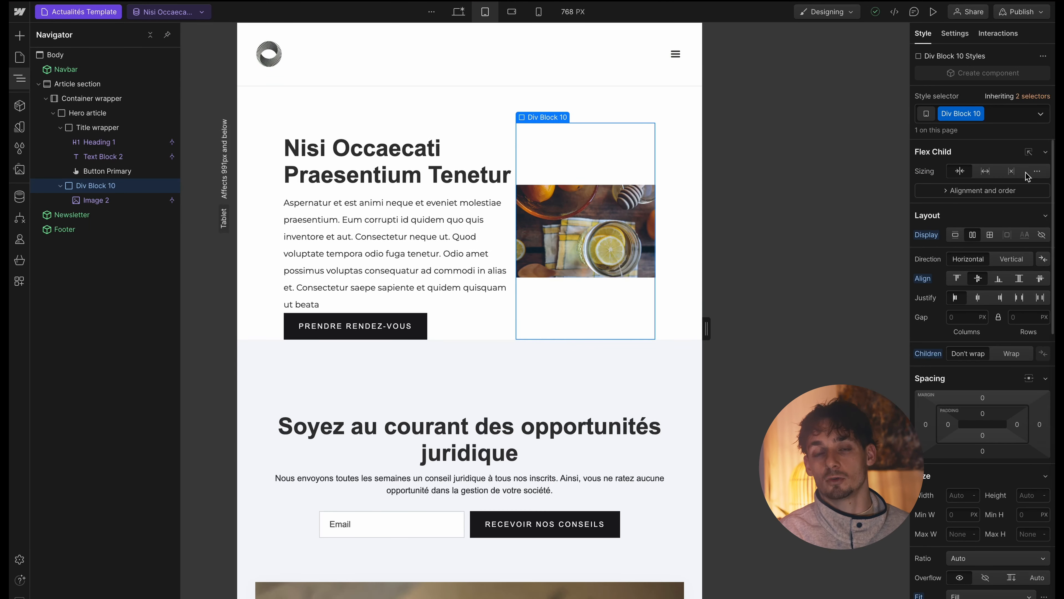
click(1042, 236)
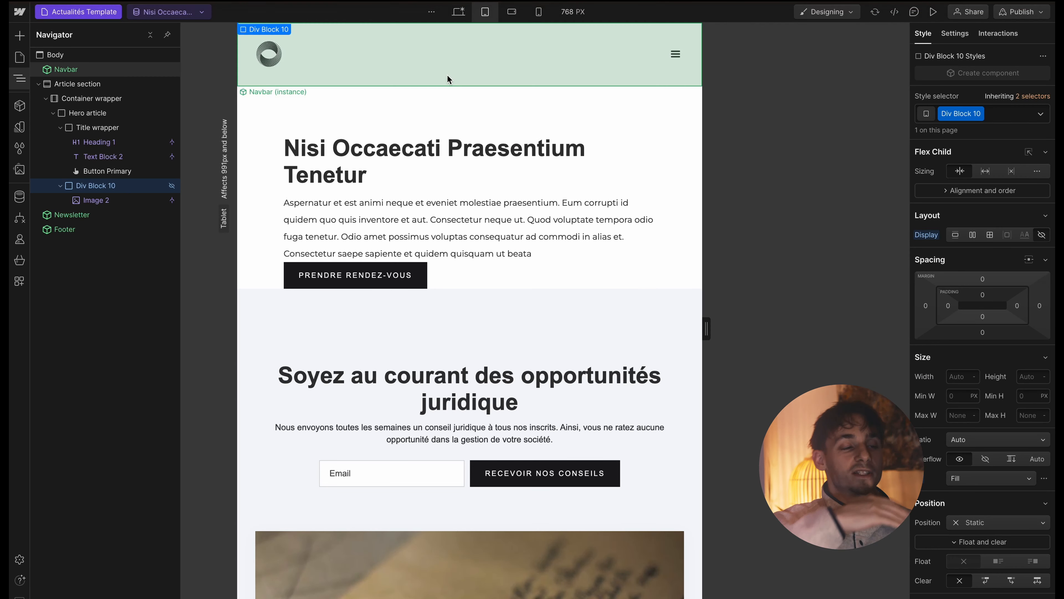
Set the top and bottom padding of Hero article to 20 px at the desktop breakpoint
click(458, 11)
click(382, 271)
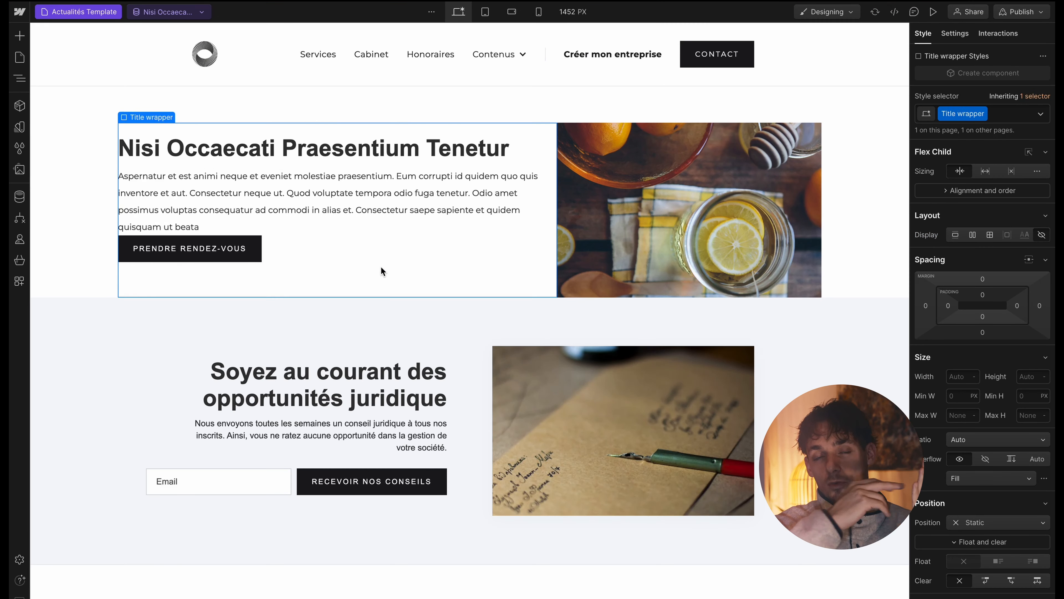
click(20, 78)
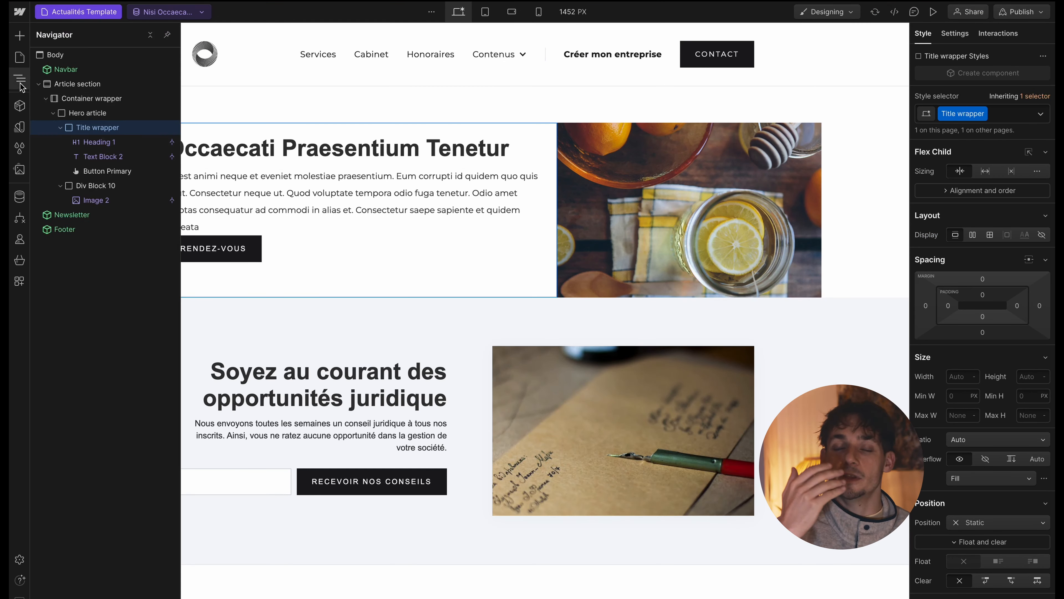
click(100, 117)
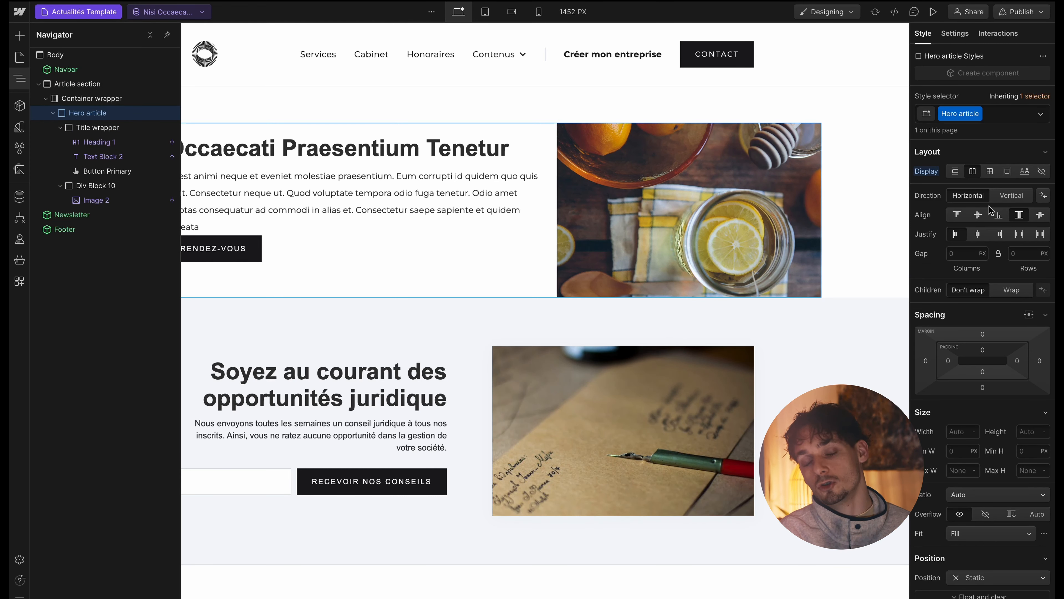
click(983, 372)
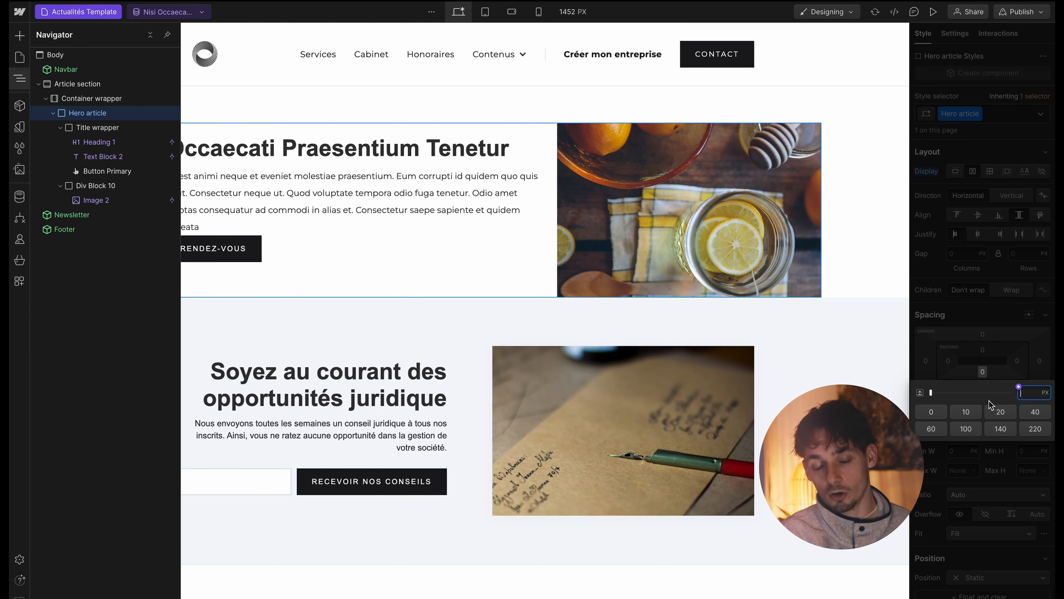
click(966, 412)
click(1000, 412)
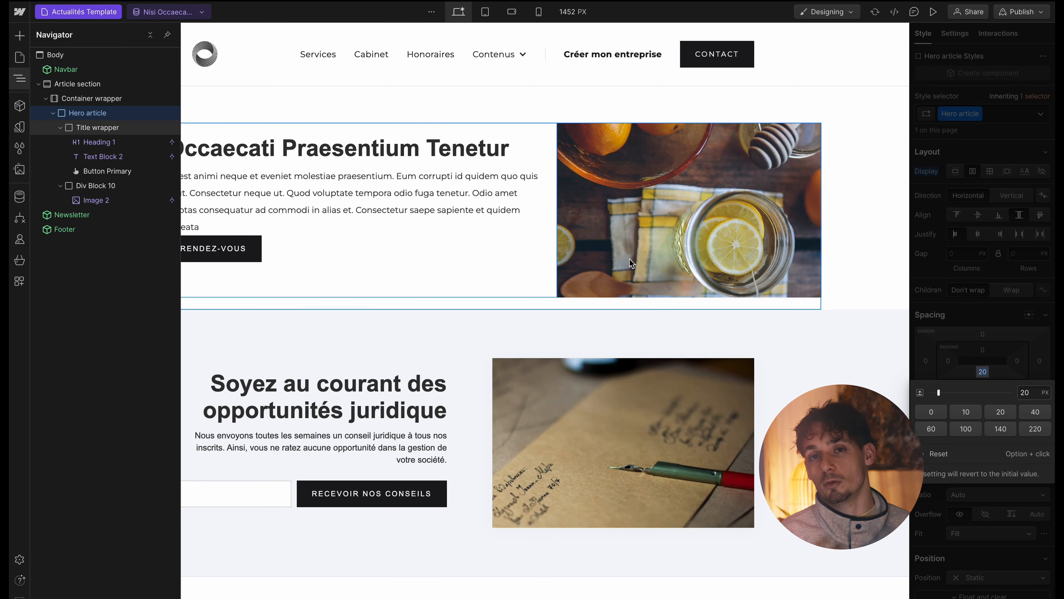
click(983, 350)
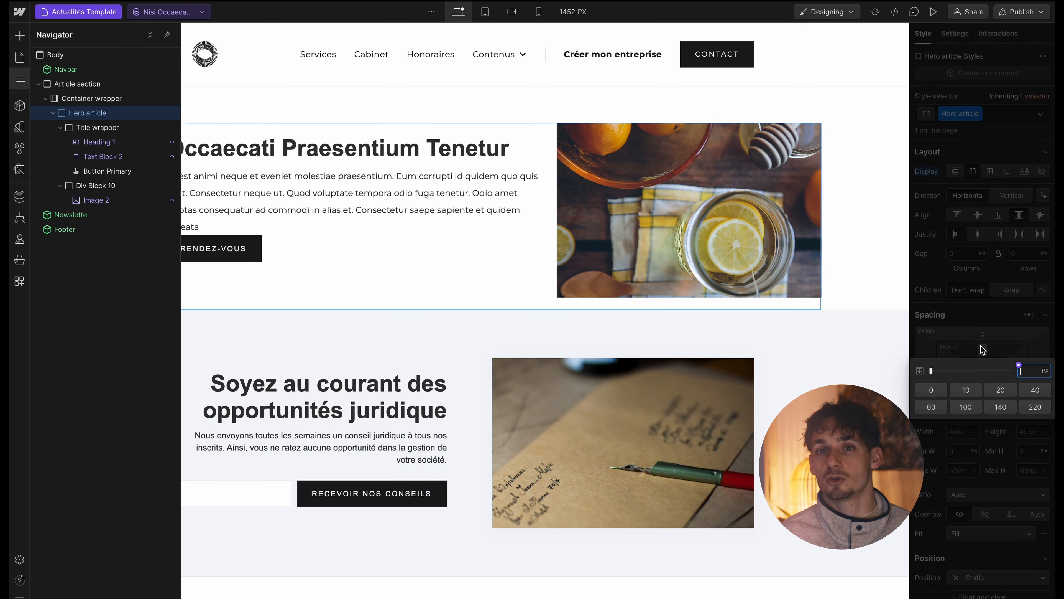
click(1001, 391)
Duplicate the Container wrapper holding the hero article within the Article section
click(301, 157)
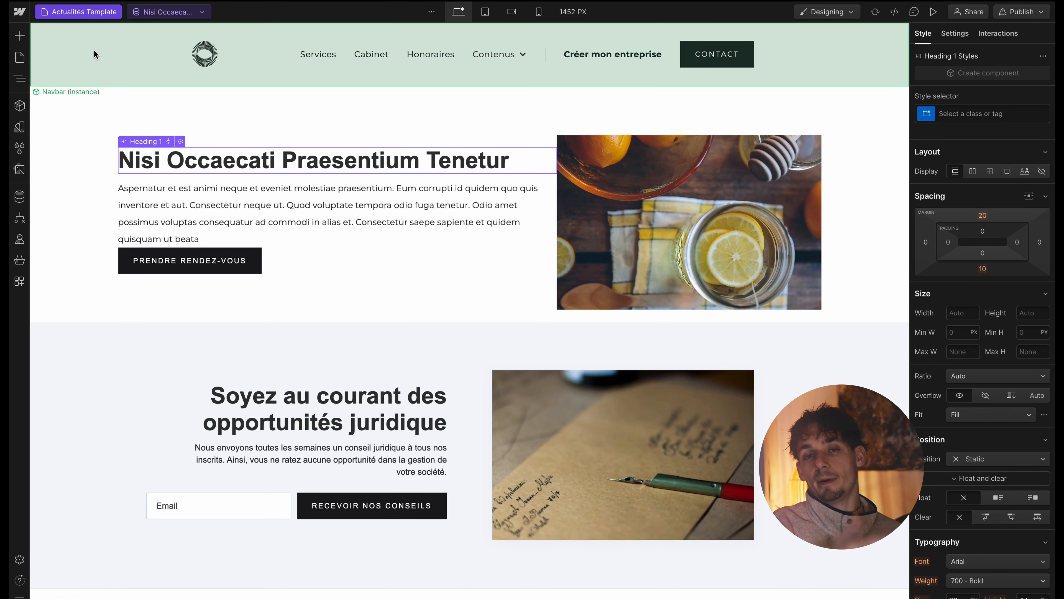
click(20, 36)
click(20, 78)
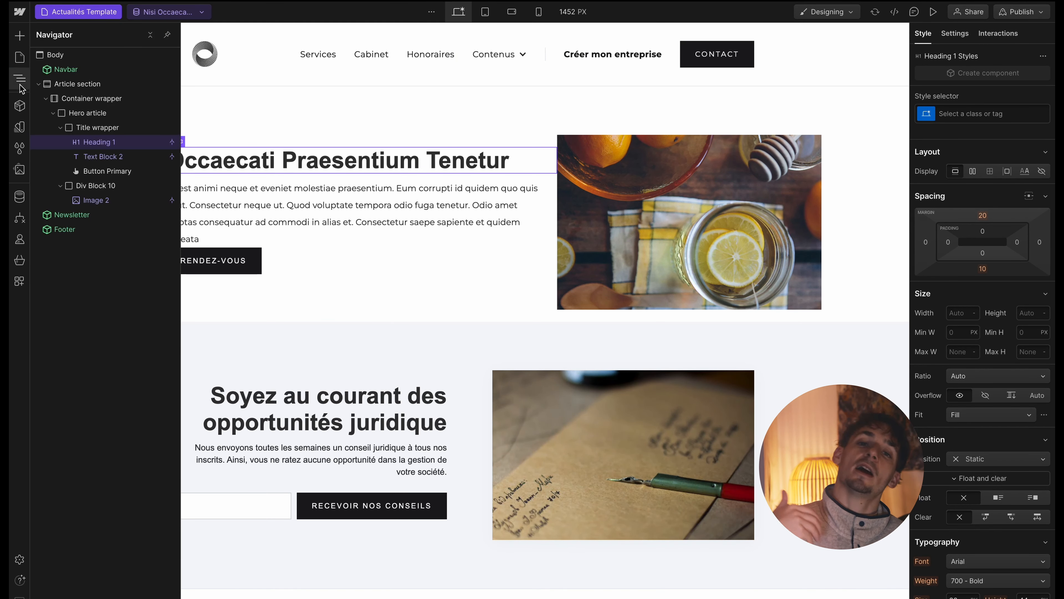
click(45, 99)
click(78, 109)
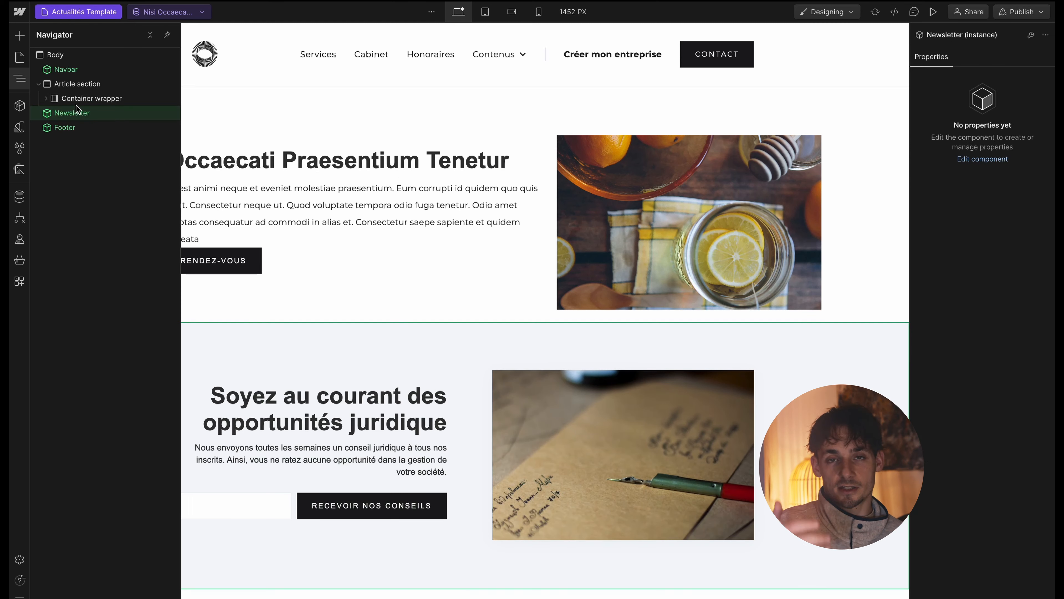
click(83, 99)
key(ctrl+d)
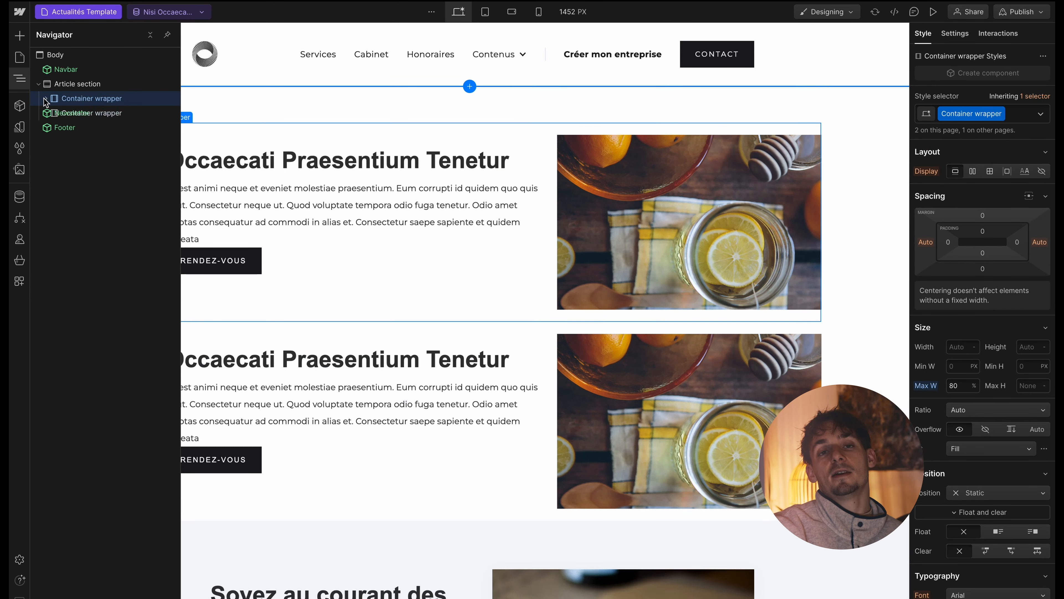
Add a Rich Text element below the heading in the duplicated container's Title wrapper
click(63, 123)
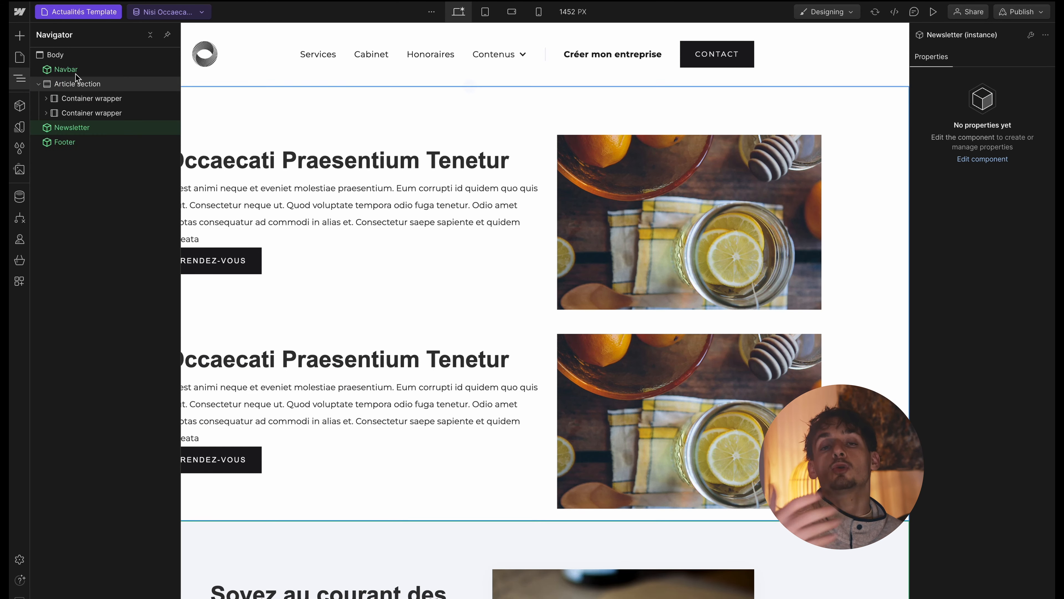
click(68, 114)
scroll(299, 268, down, 1)
click(344, 330)
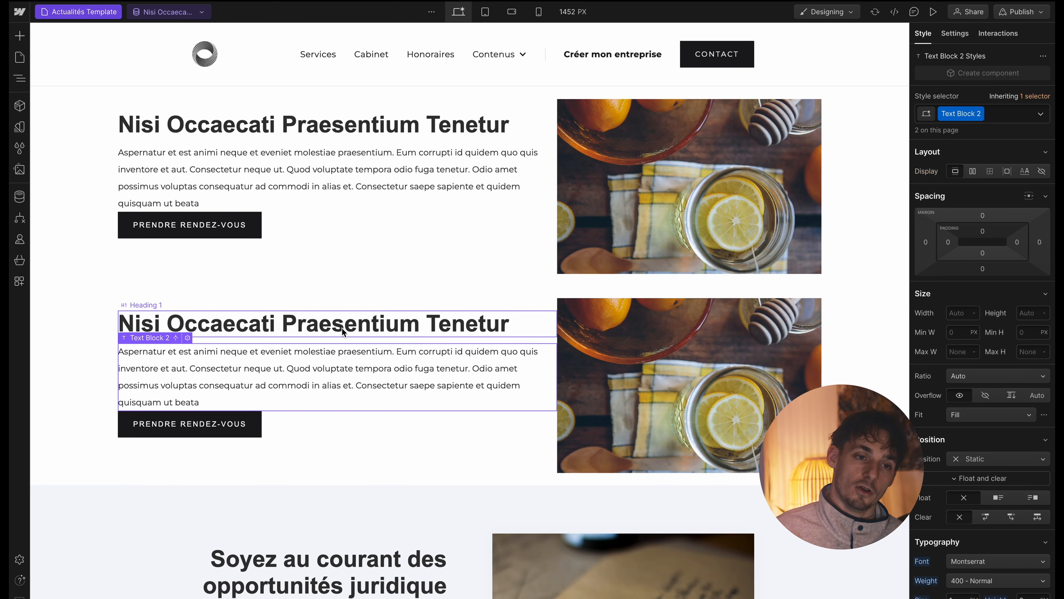
click(20, 35)
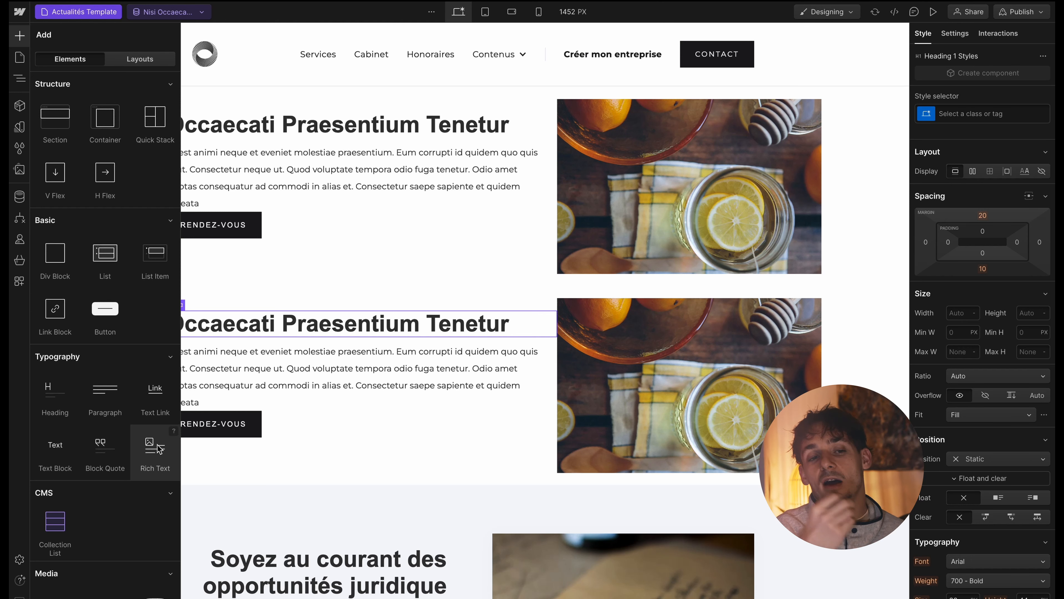
drag(155, 447, 224, 417)
Delete the heading, the image with its empty div block, and the summary text from the duplicated container
click(323, 335)
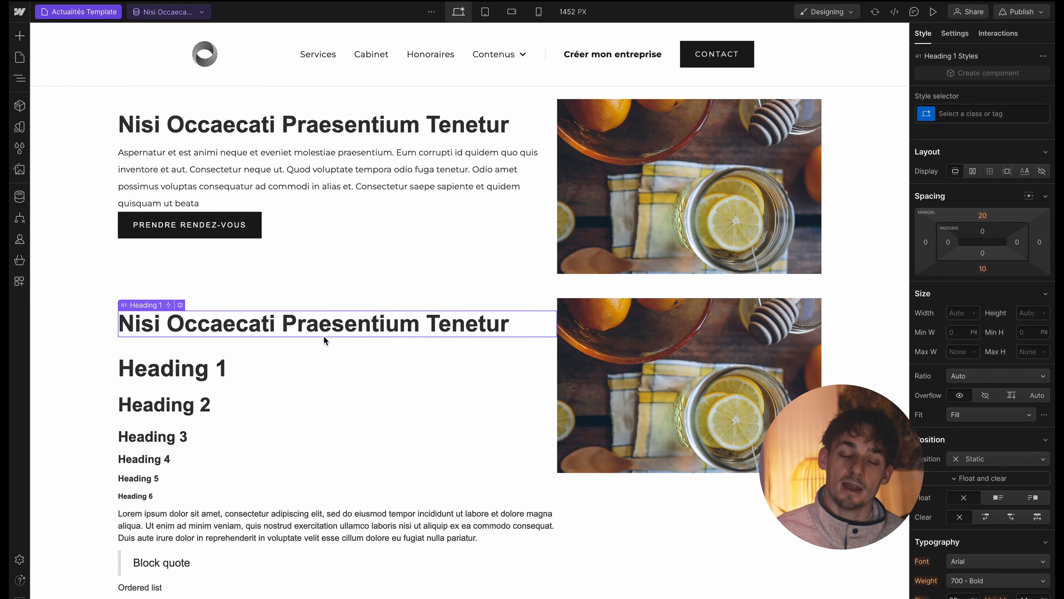
key(Delete)
click(587, 369)
key(Delete)
scroll(625, 387, down, 2)
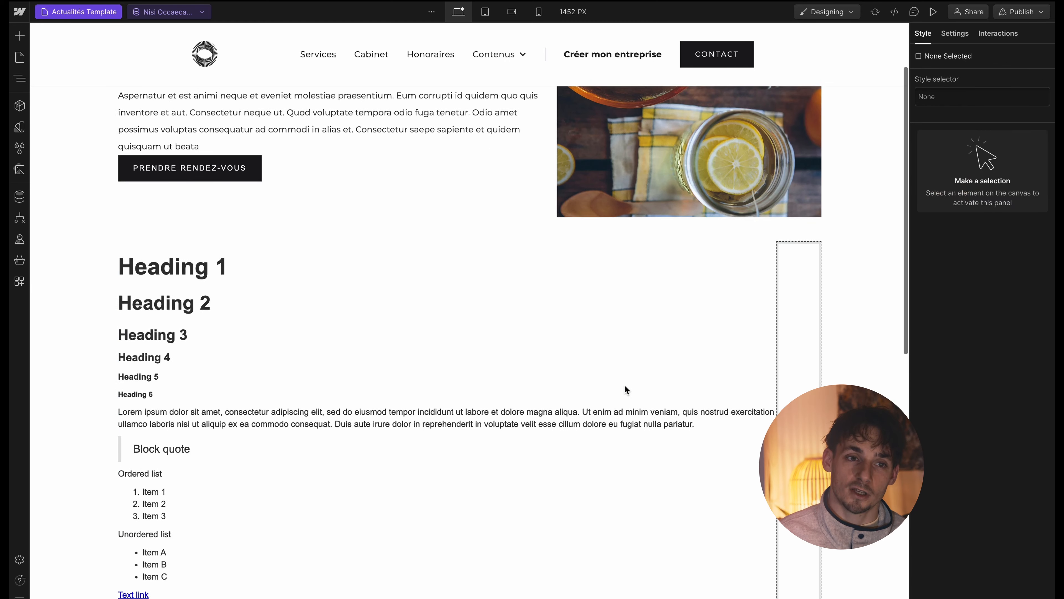
click(796, 380)
scroll(294, 229, down, 2)
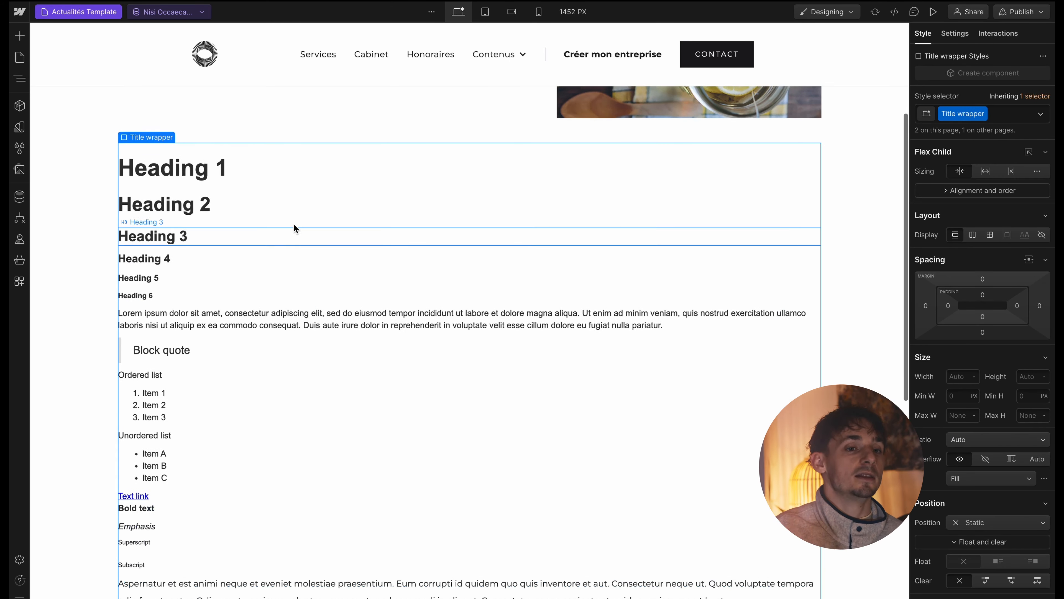
scroll(270, 471, down, 3)
click(305, 439)
key(Delete)
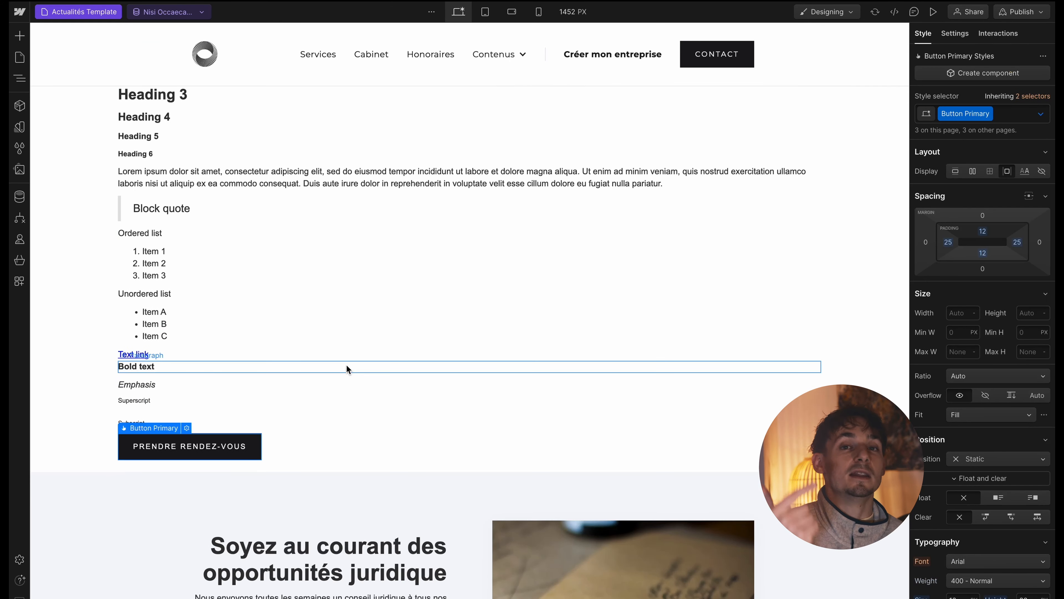
Bind the Rich Text Block's inner text to the Post Body field of the Actualités collection
scroll(329, 404, up, 6)
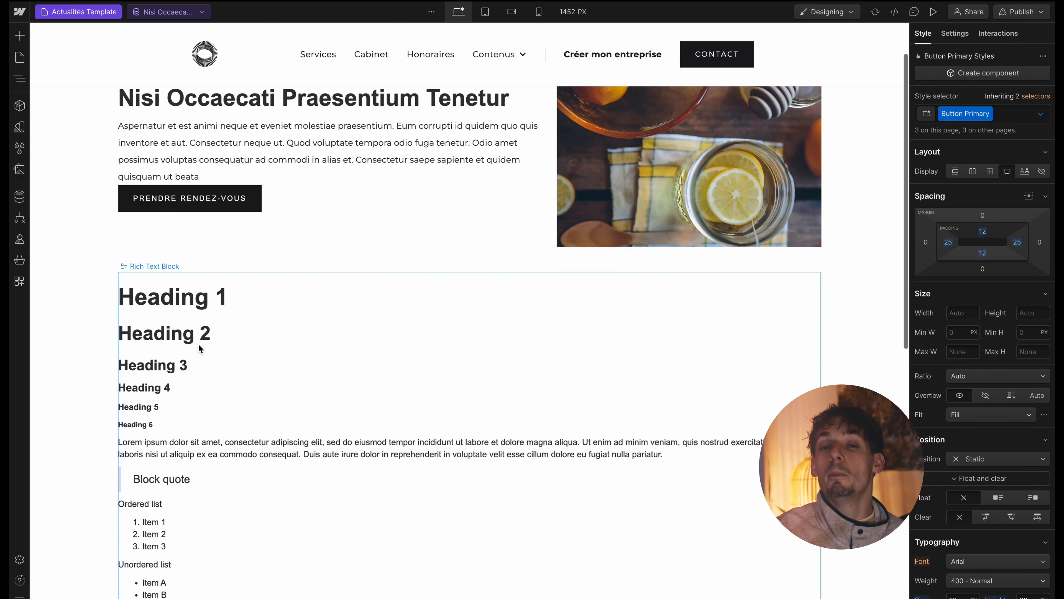
click(187, 266)
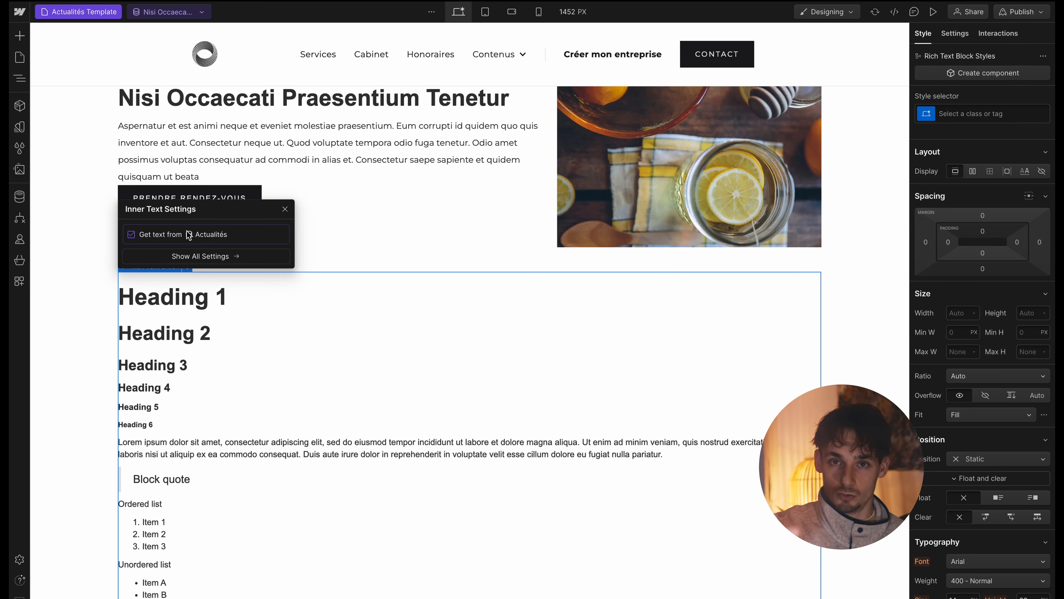
click(189, 235)
click(187, 248)
click(188, 279)
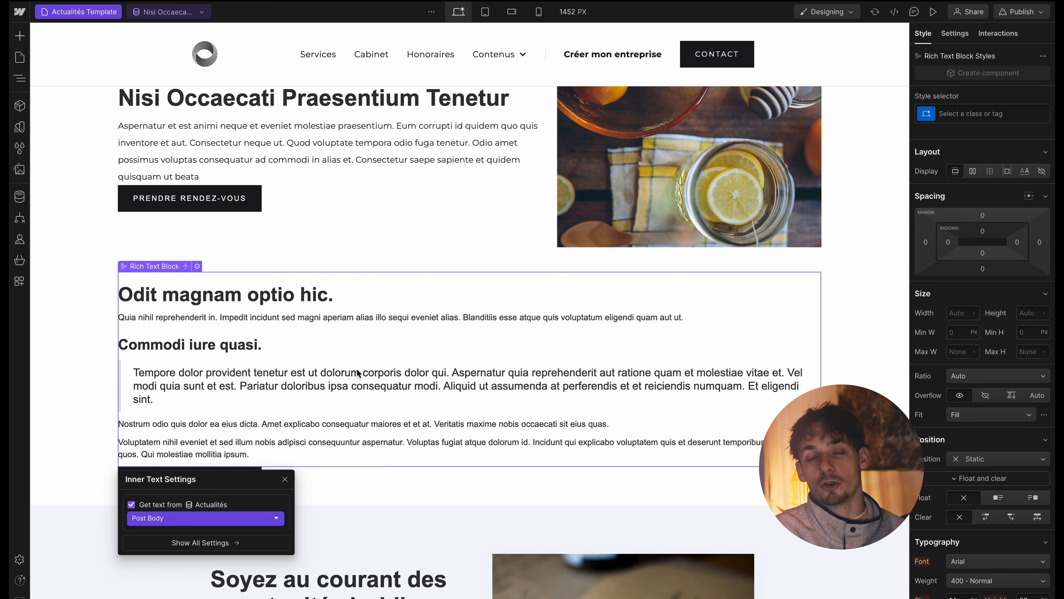
Select the Button Primary below the article's rich text and try to move it within the element hierarchy
scroll(357, 369, down, 1)
click(448, 446)
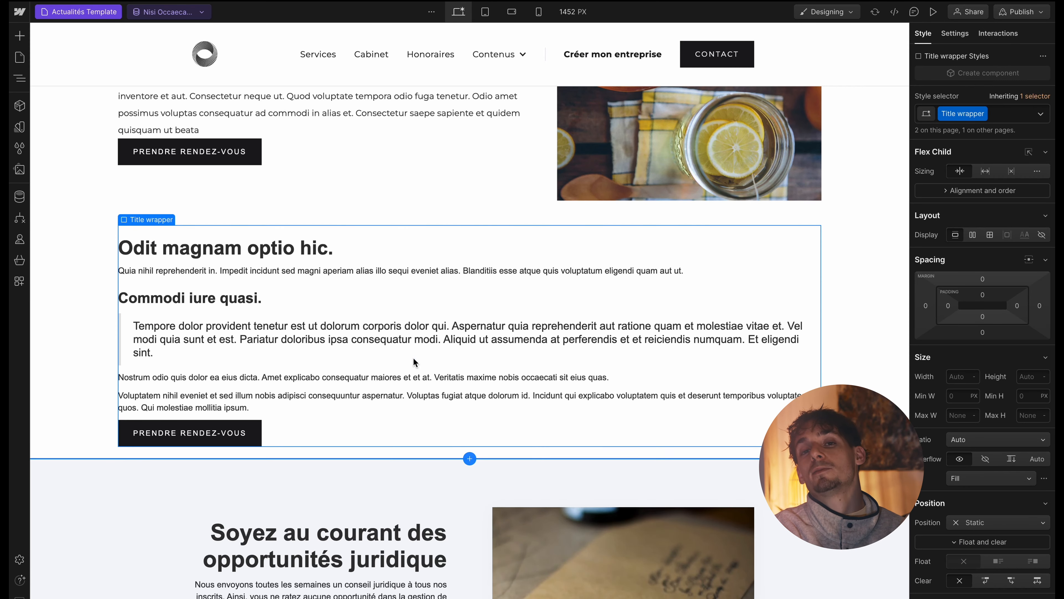
click(287, 392)
click(290, 434)
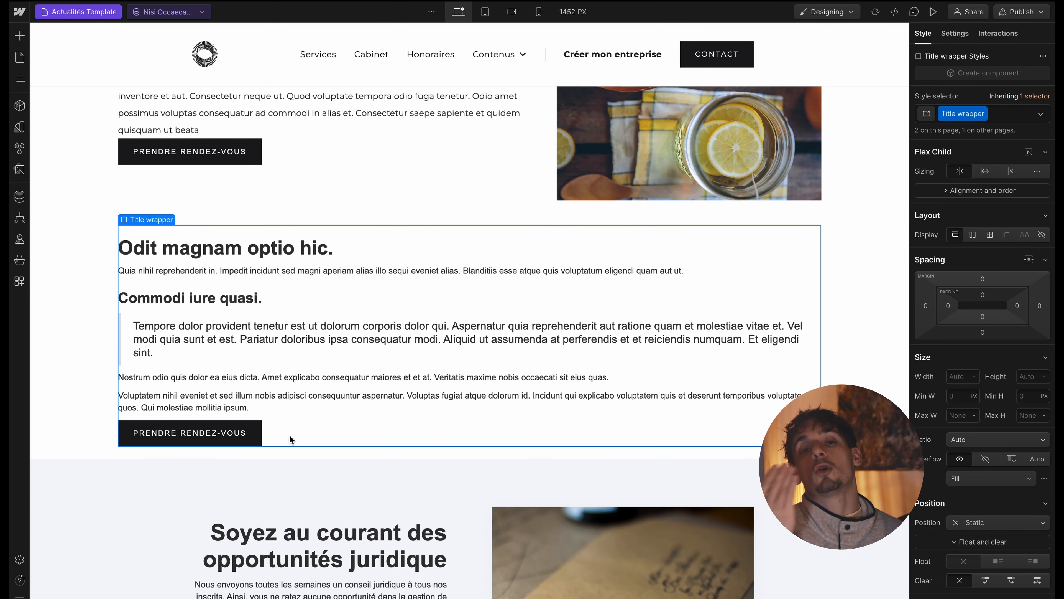
click(260, 434)
click(20, 78)
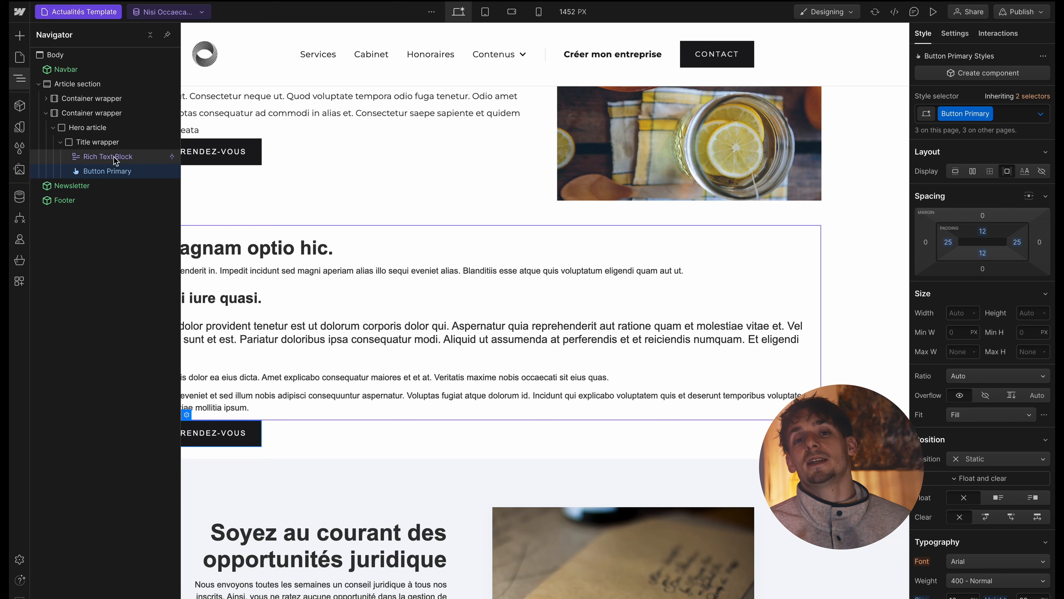
drag(105, 169, 67, 171)
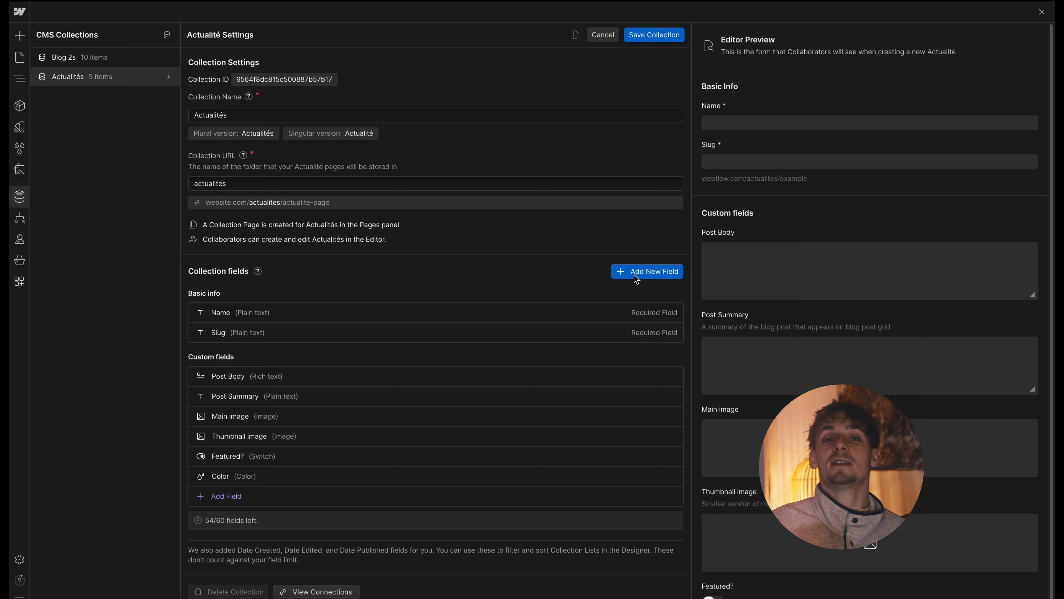
Add a single-line plain text field labelled "Text button" to the Actualités collection
click(637, 277)
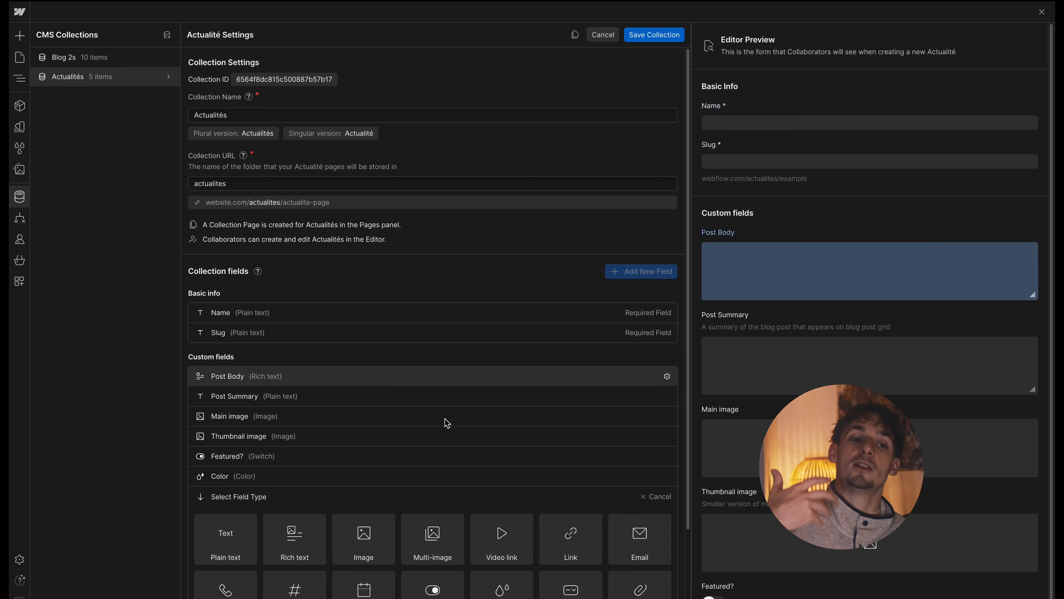
scroll(377, 428, down, 3)
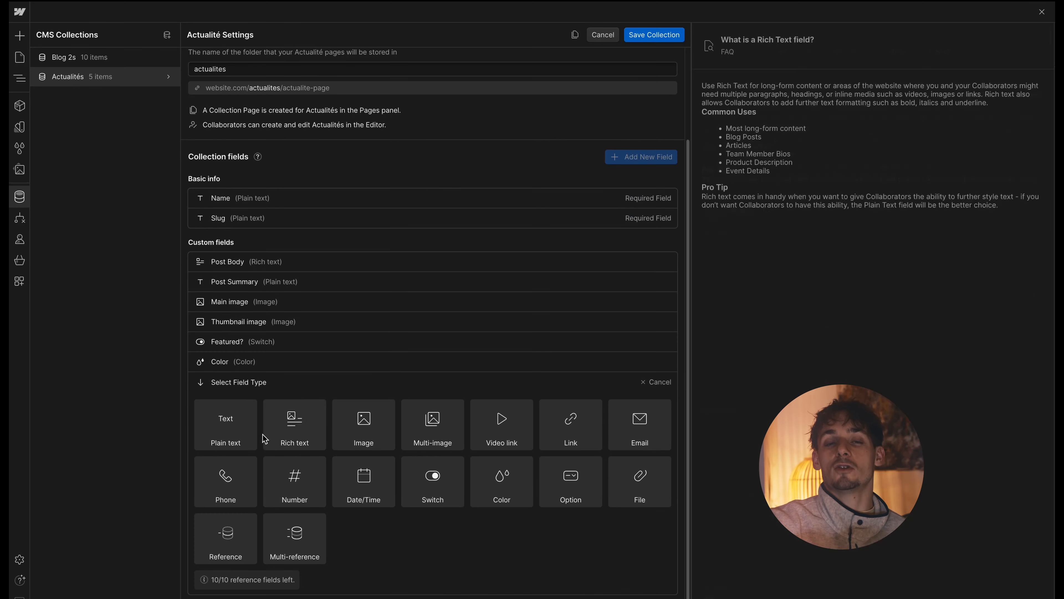
click(243, 425)
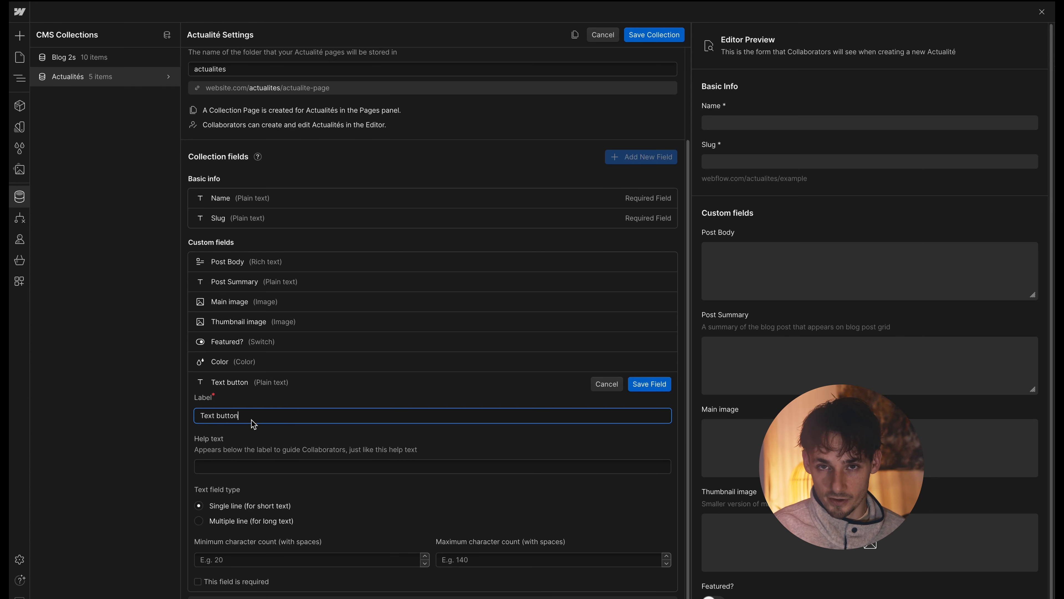
click(649, 384)
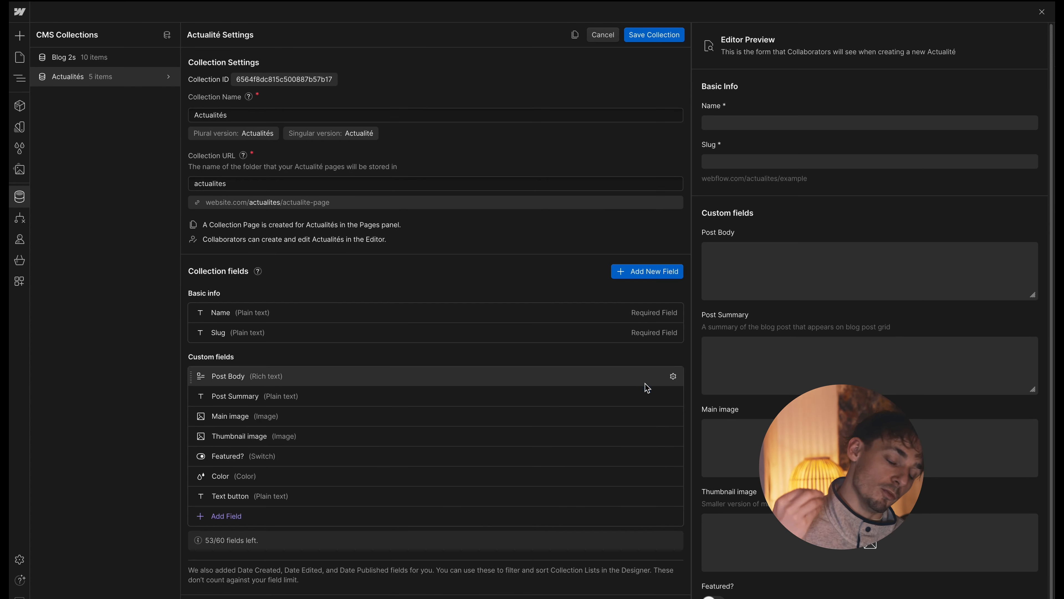
Add a link field labelled "Lead magnet link" to the Actualités collection and save the collection settings
click(668, 270)
mouse_move(520, 415)
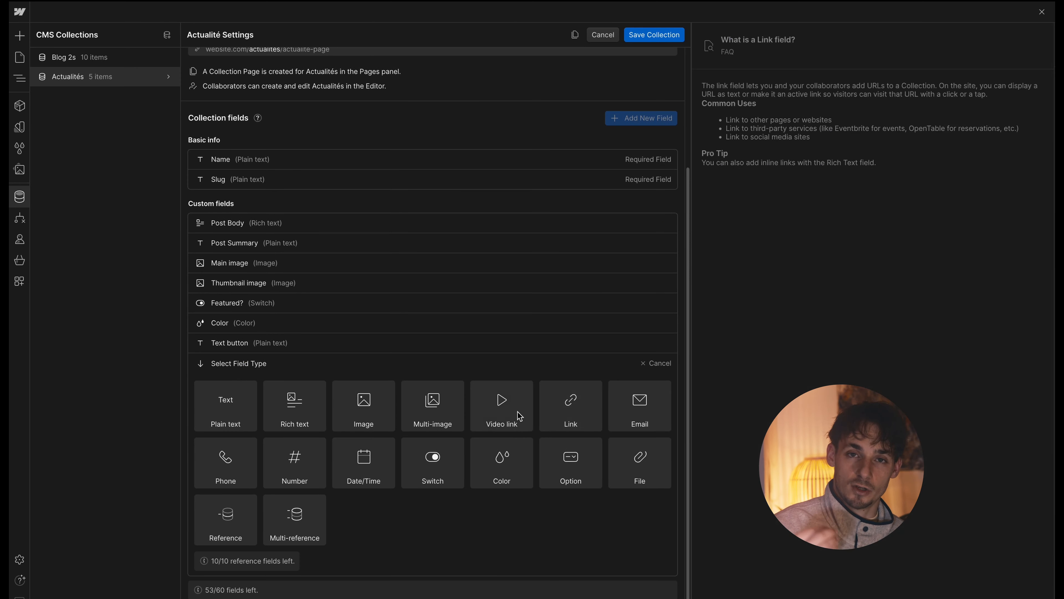
click(581, 417)
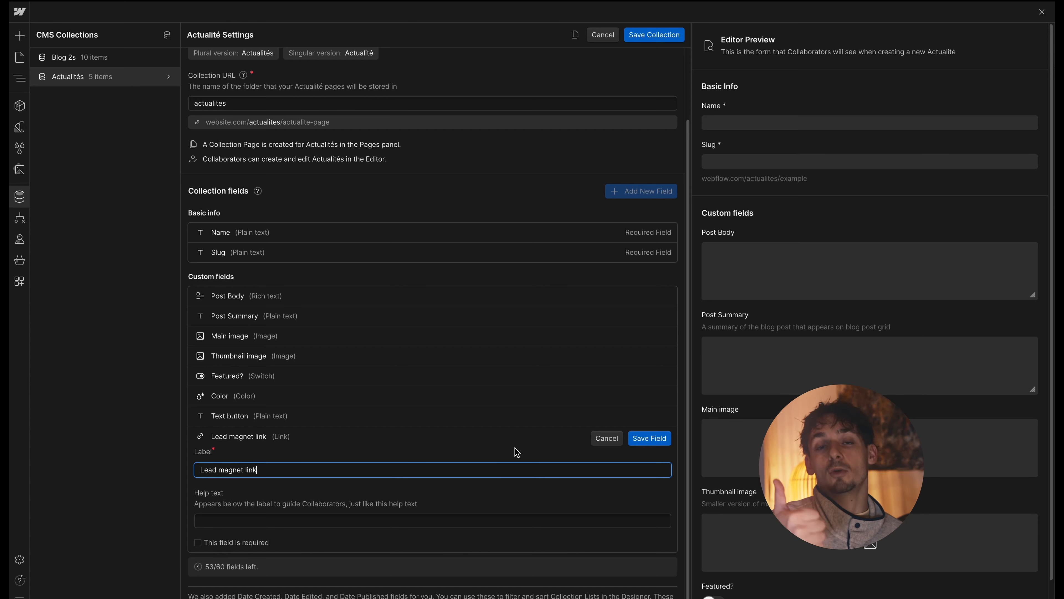
click(640, 439)
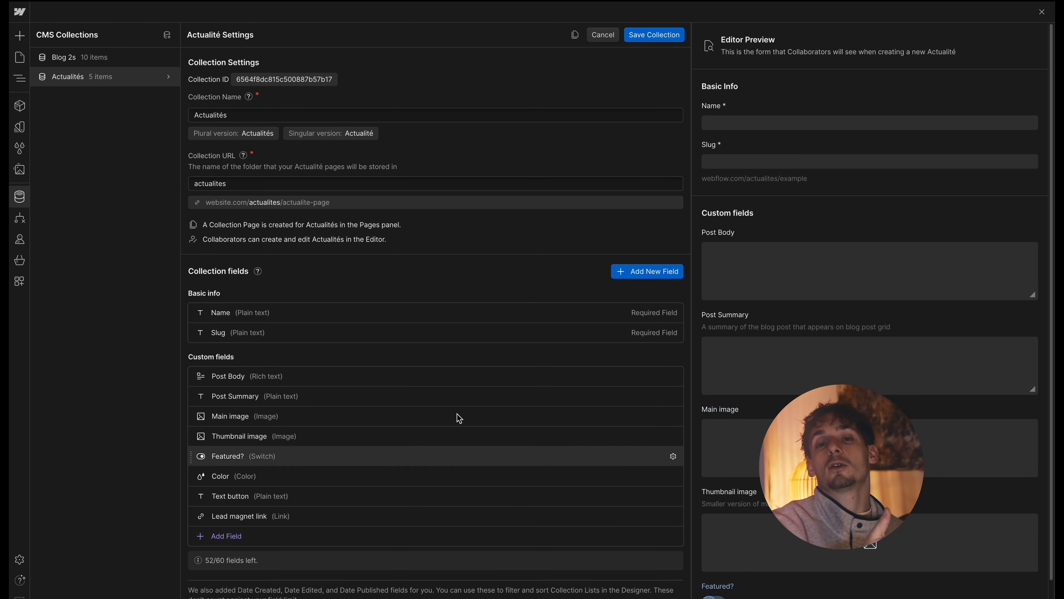
click(669, 28)
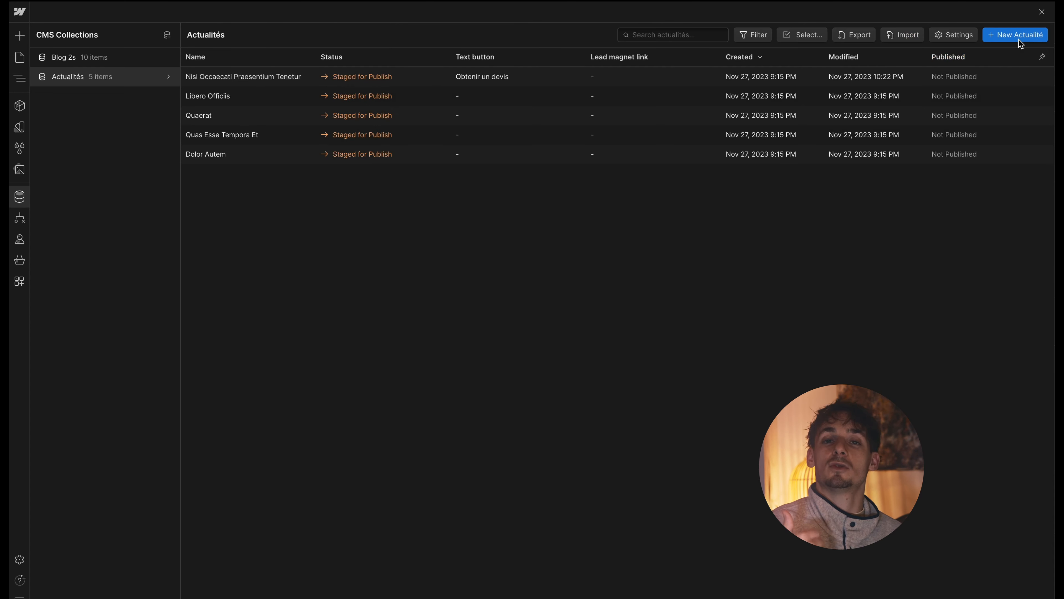
Return to the Actualités Template and review its content with Nisi Occaecati Praesentium Tenetur as the preview item
click(1041, 11)
scroll(423, 470, down, 3)
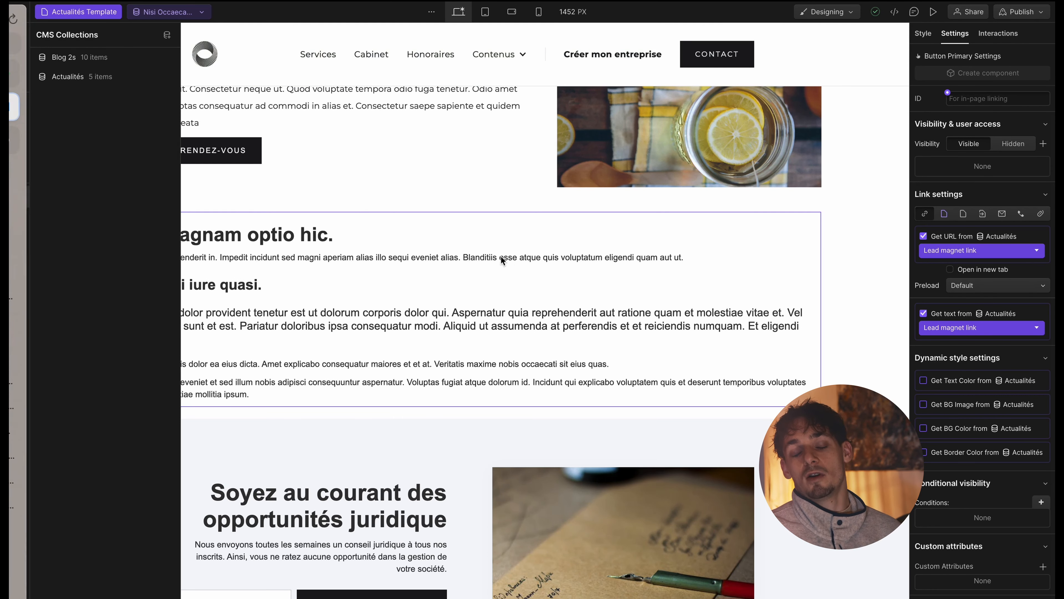
click(503, 257)
click(164, 9)
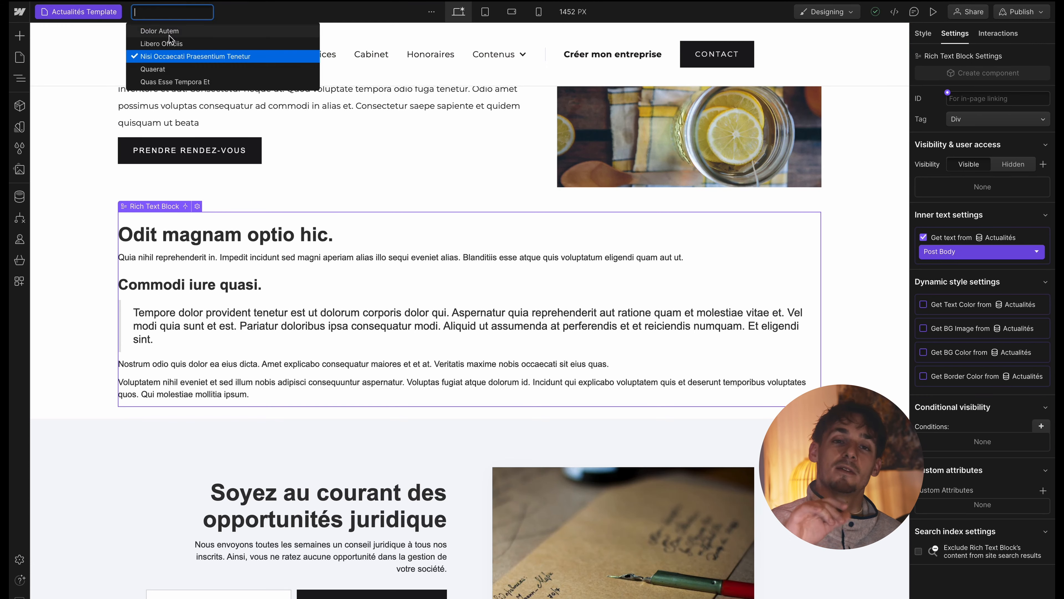
click(189, 53)
scroll(367, 267, down, 2)
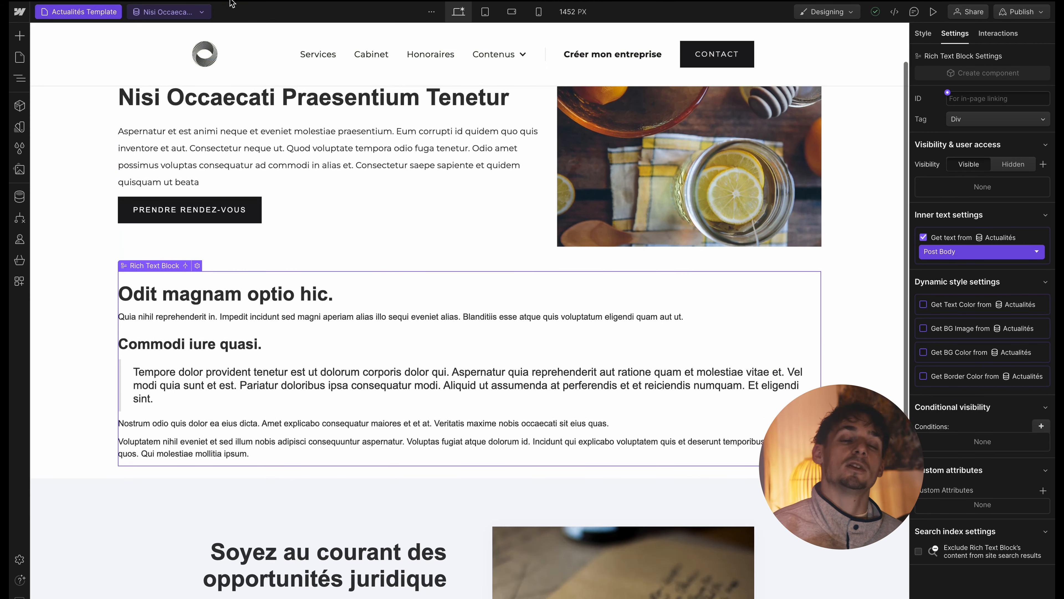
Check the Text button and Lead magnet link fields of the Nisi Occaecati Praesentium Tenetur item, save it and return to the template
click(20, 198)
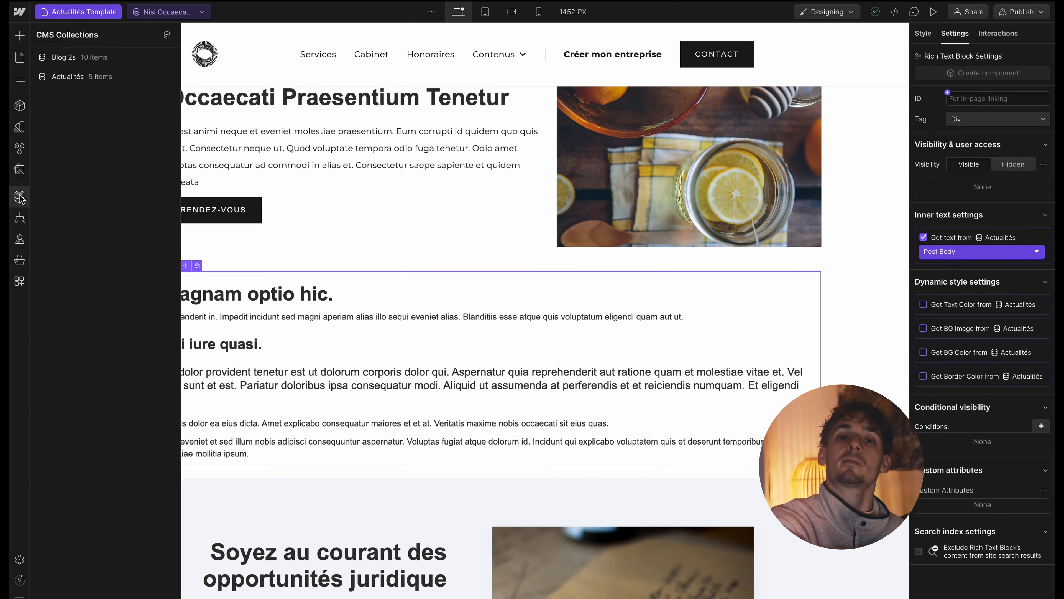
click(114, 75)
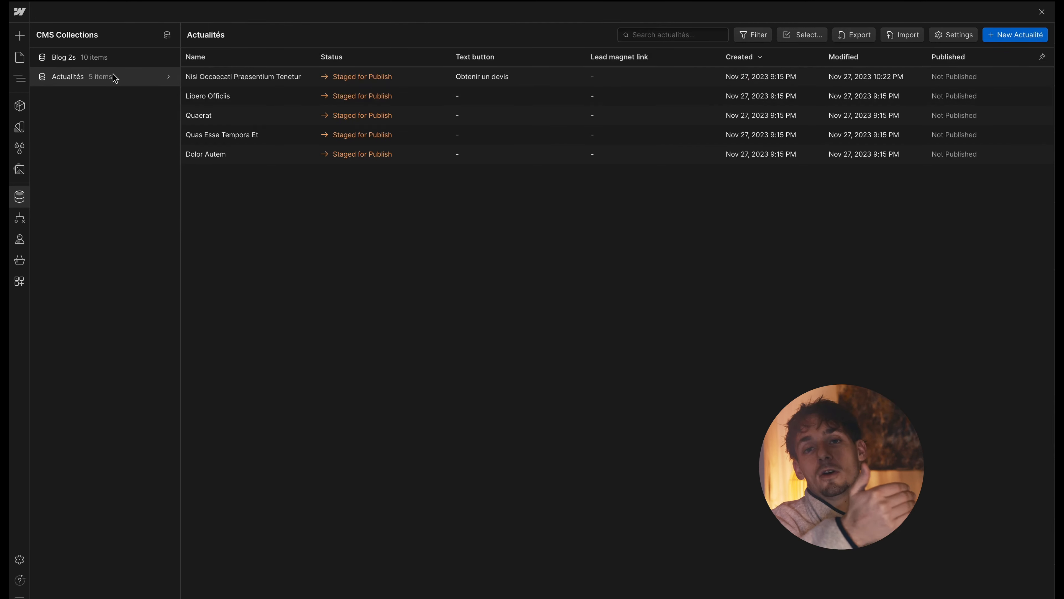
click(277, 76)
scroll(487, 384, down, 5)
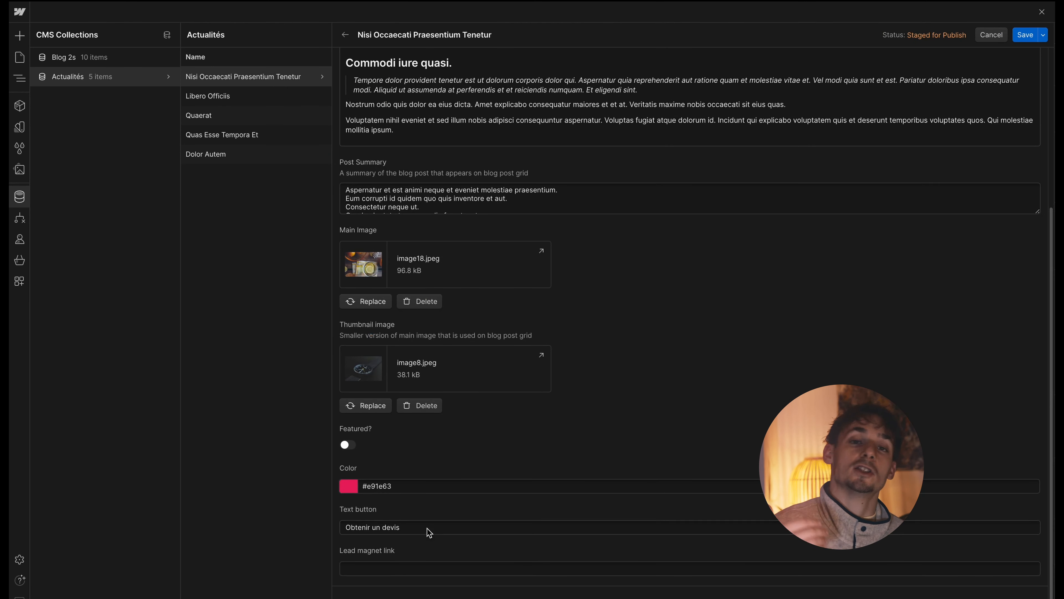
click(1026, 34)
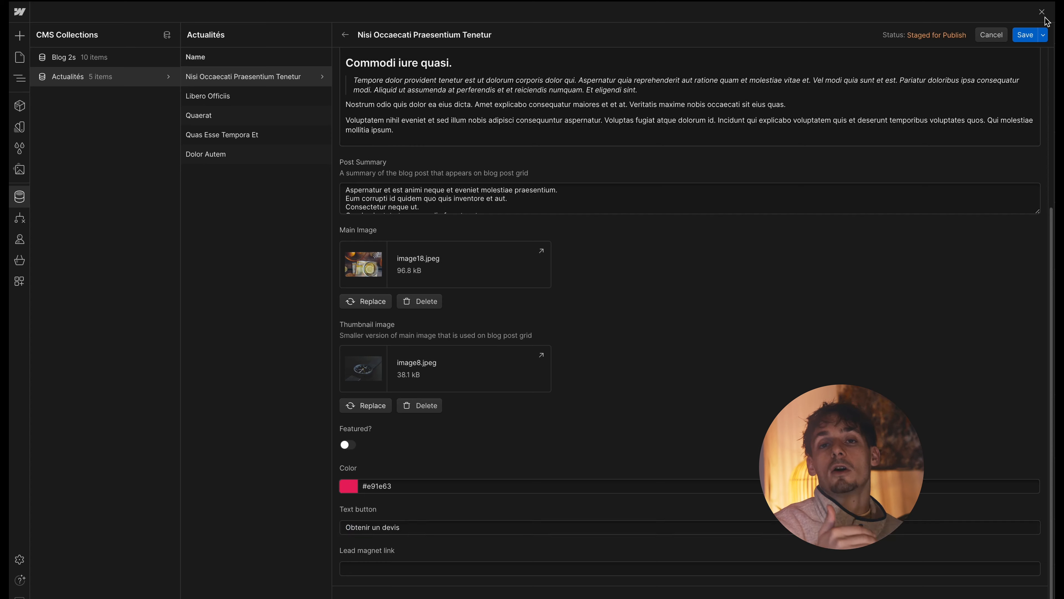
click(1042, 11)
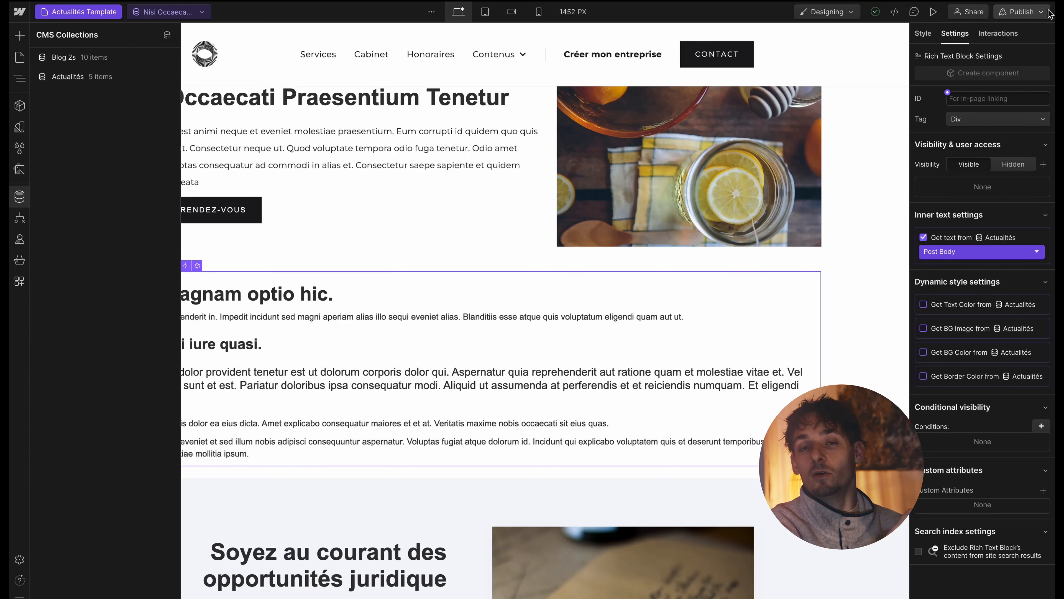
Clear the text source of the Button Primary in Div Block 11 and bind its text to the Lead magnet link field again
click(20, 77)
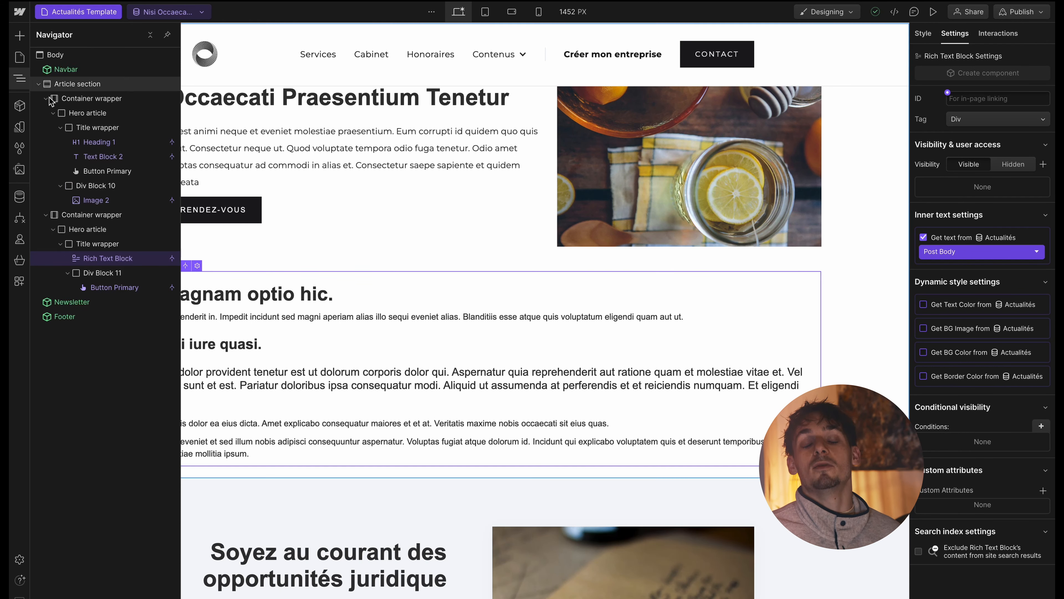
click(119, 286)
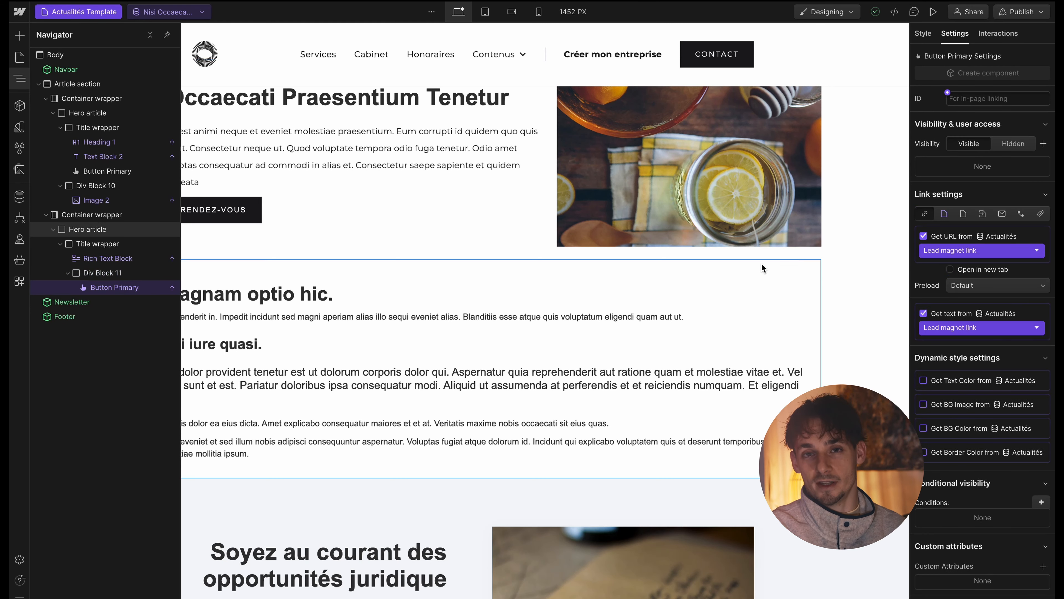
click(976, 328)
click(953, 347)
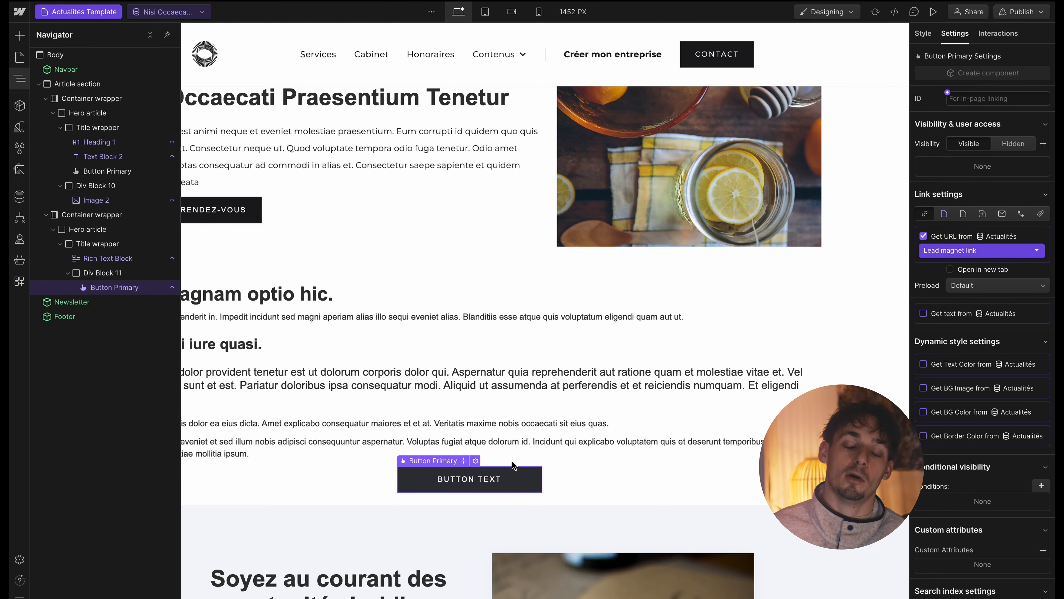
click(954, 390)
click(968, 327)
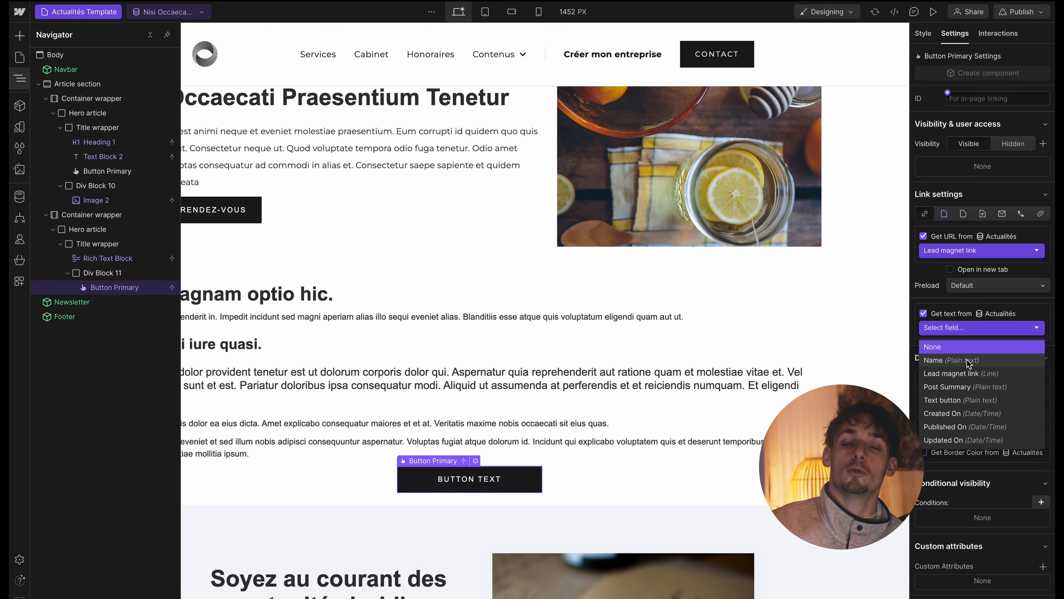
click(968, 373)
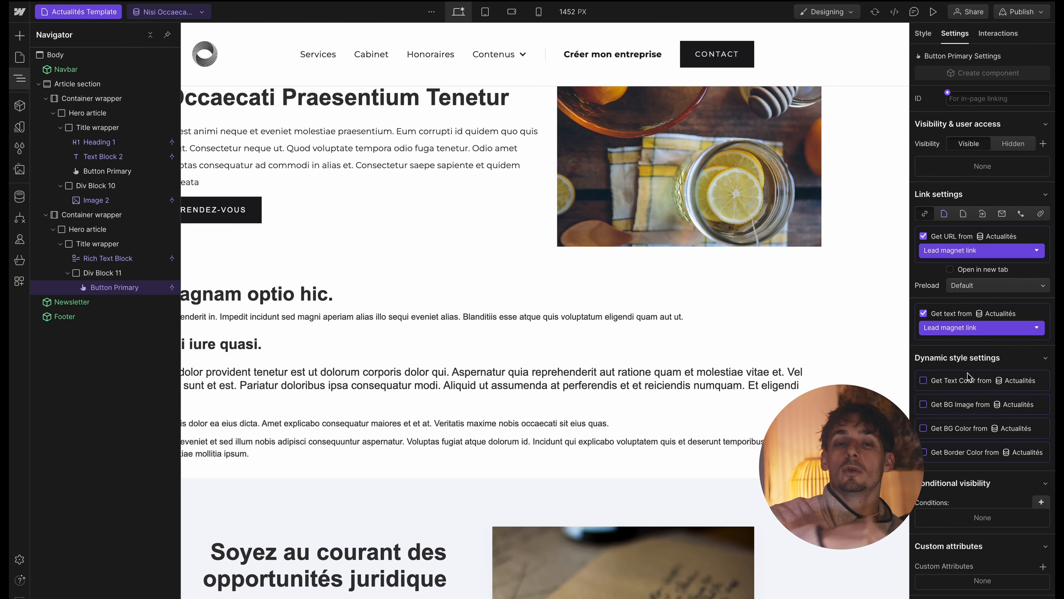
Review the end of the article template, from the lead magnet button and newsletter section down to the footer
scroll(533, 396, down, 2)
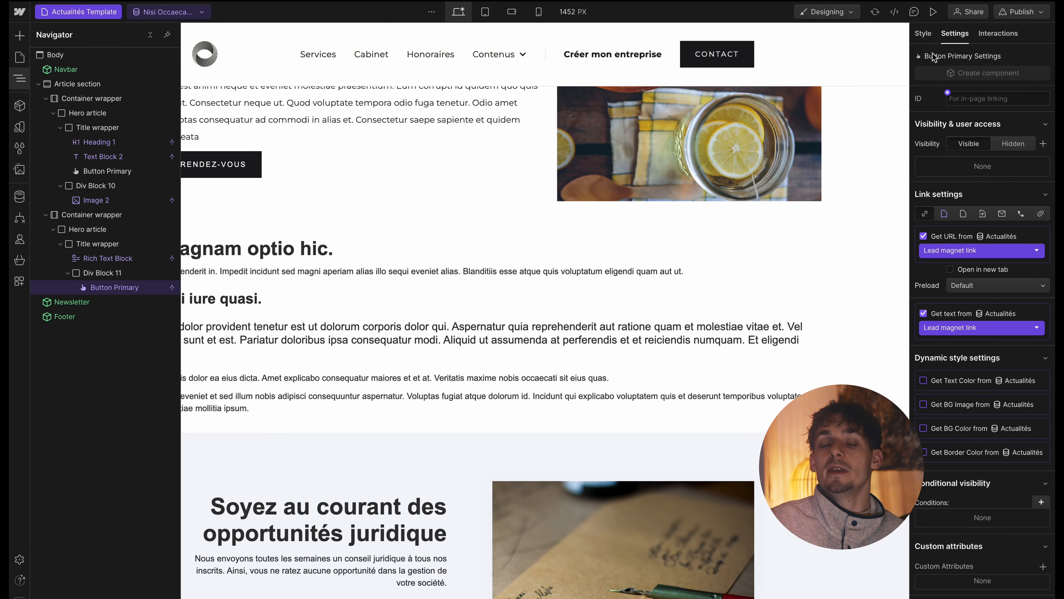
click(271, 496)
scroll(271, 495, down, 10)
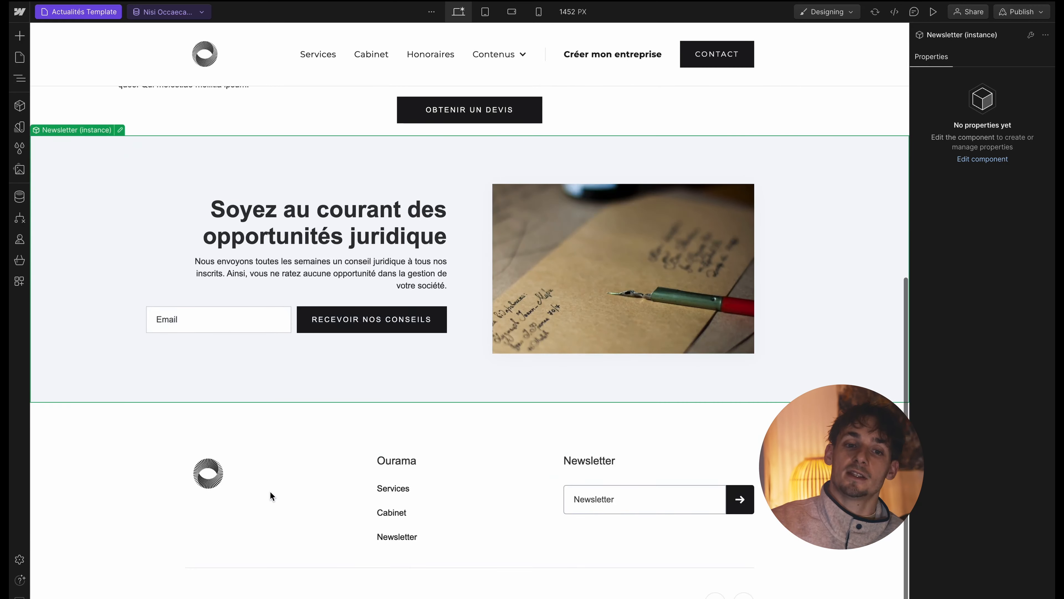
scroll(479, 507, up, 10)
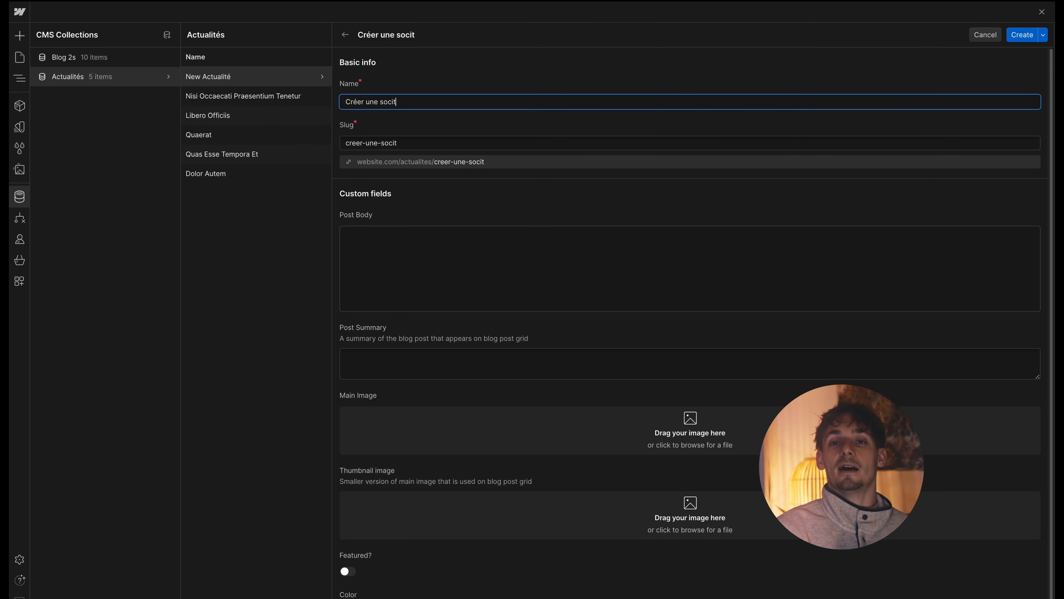
Name the new Actualités item "Créer une société" and fill its Post Body with "Voici comment créer un société.." and "Bla bla bla"
key(BackSpace)
key(BackSpace)
click(434, 246)
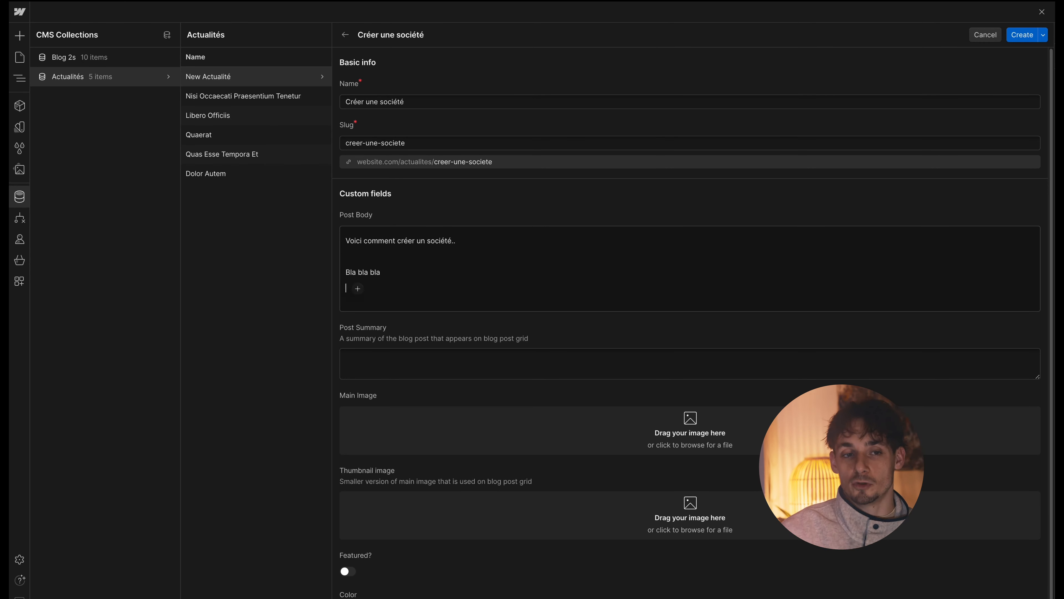
Get the link of the Optima Stratégies video on YouTube and embed the video in the Post Body below "Bla bla bla"
click(357, 288)
mouse_move(12, 378)
click(77, 403)
click(397, 22)
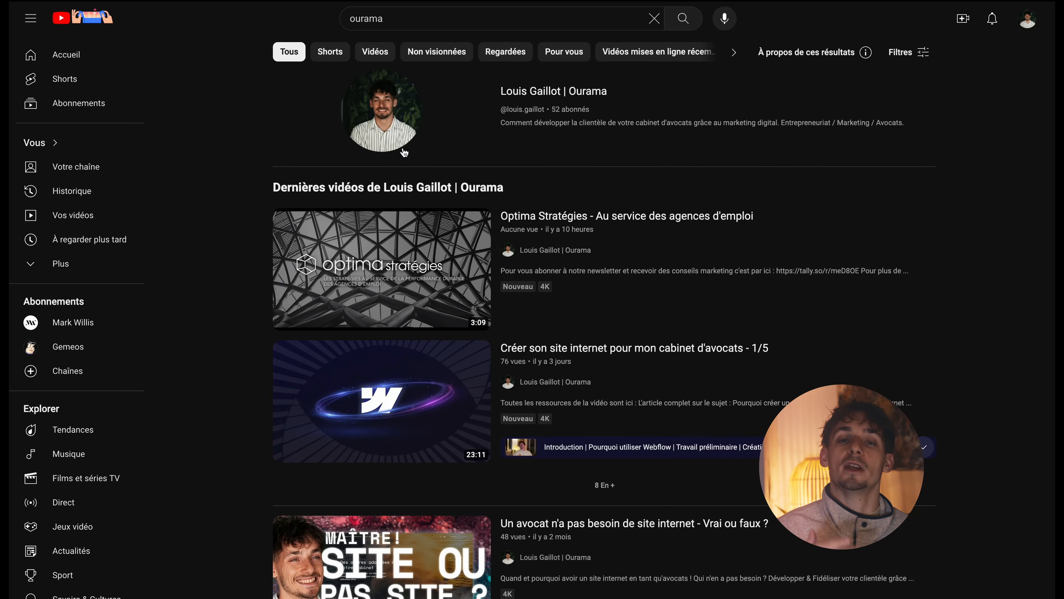
click(405, 153)
click(267, 343)
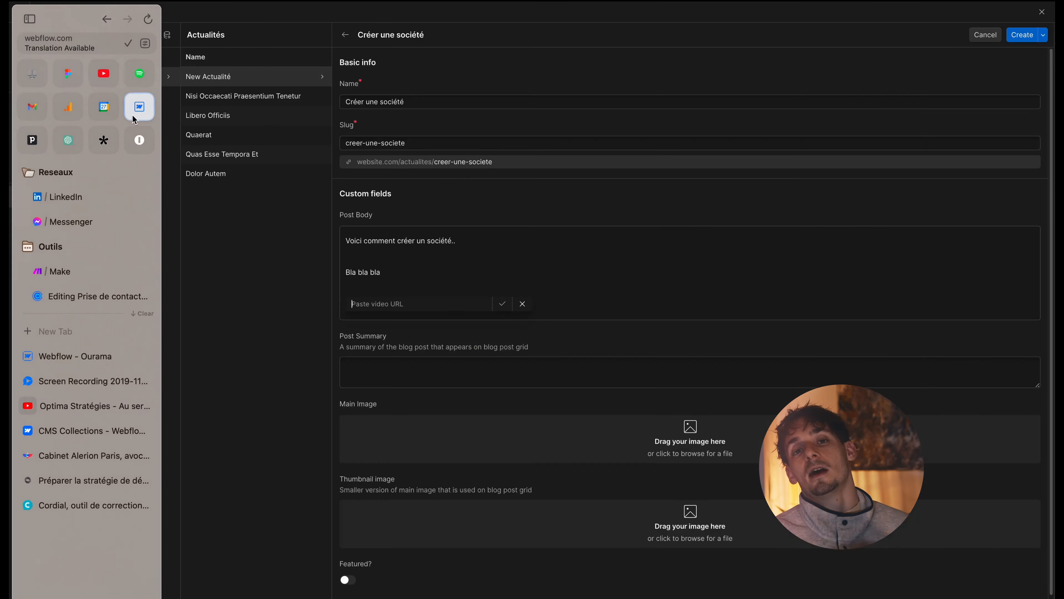
text(https://www.youtube.com/watch?v=YjyAvtpZLzd)
key(Return)
Enter the Post Summary "Voici un extrait du blog" and add the main image of a man's face
scroll(465, 377, down, 4)
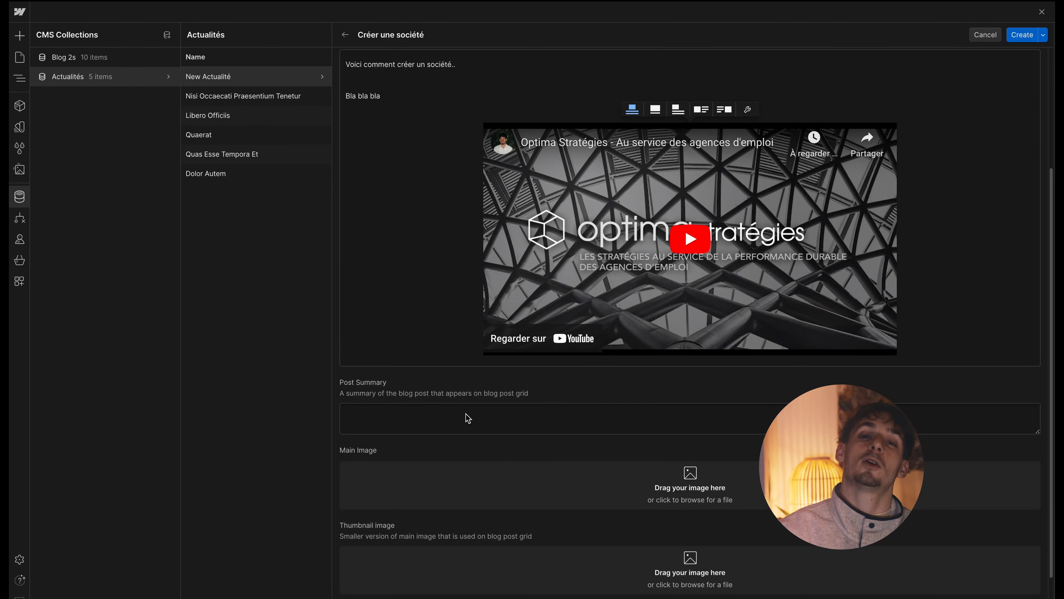
click(465, 416)
text(VOici un extrait d)
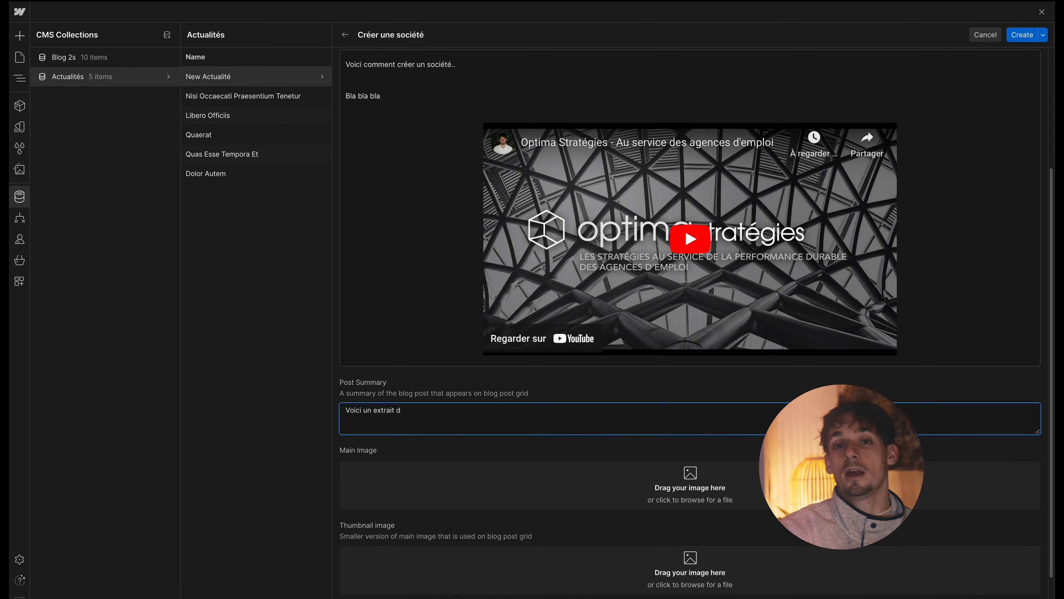
text(e blog)
click(690, 491)
scroll(524, 272, down, 2)
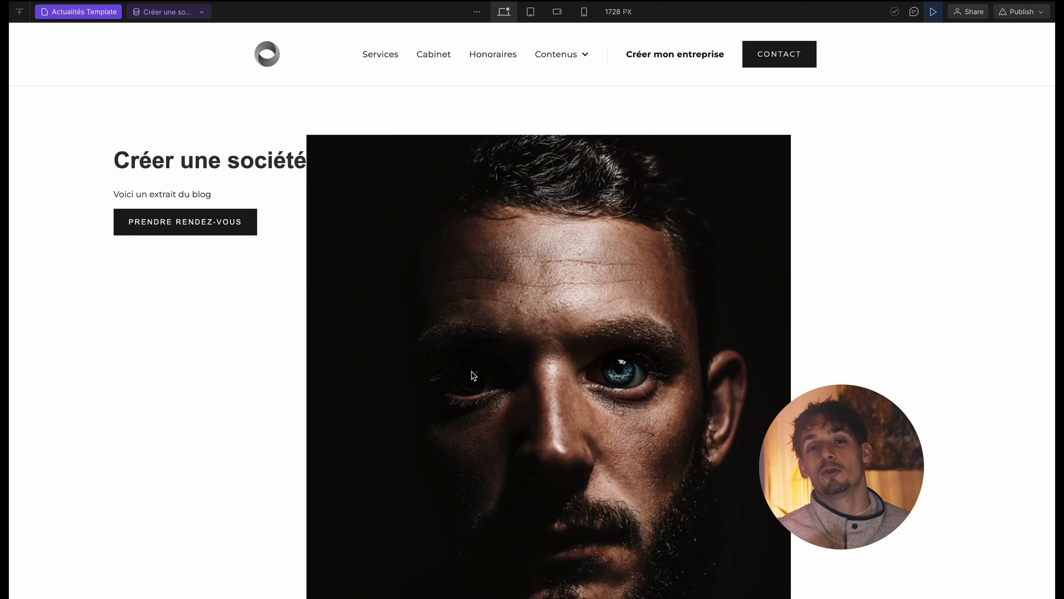
Leave the preview and set the width of the hero's Image 2 to 50%
scroll(473, 373, down, 1)
click(933, 12)
click(713, 335)
click(973, 312)
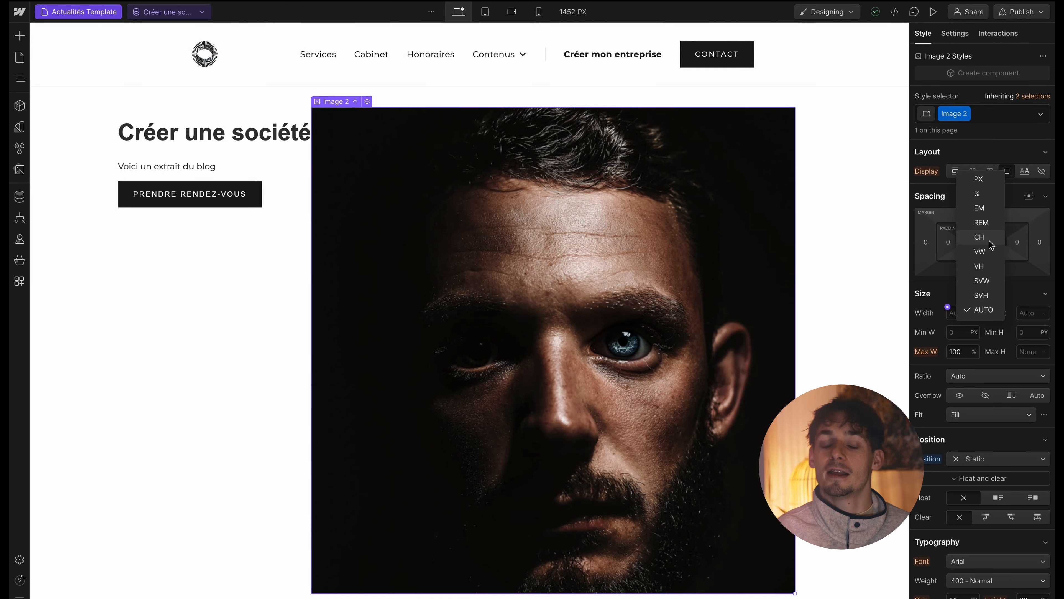
click(977, 194)
text(50)
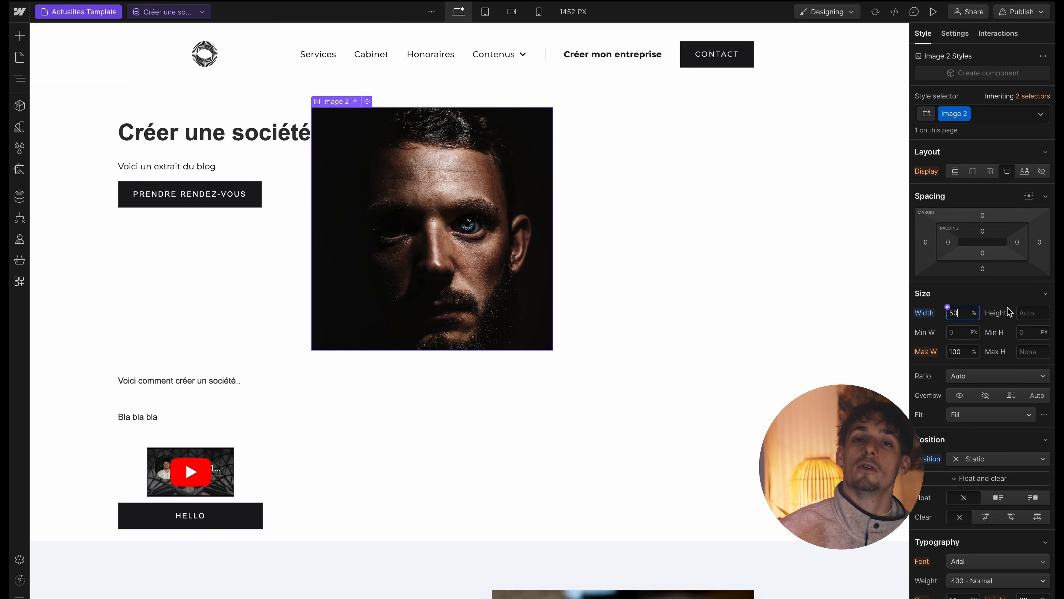
key(Tab)
Set the width of the hero's Title wrapper to 50%
click(252, 218)
click(974, 376)
click(977, 257)
click(962, 378)
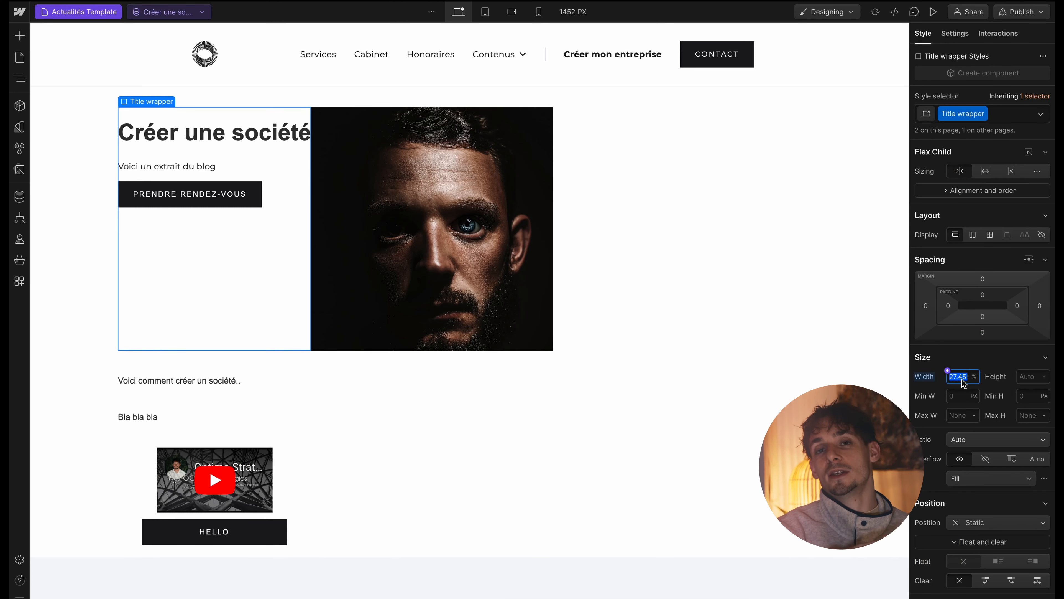
text(50)
key(Return)
Give Div Block 10 around the hero image a horizontal flex layout with align and justify both centered
click(515, 226)
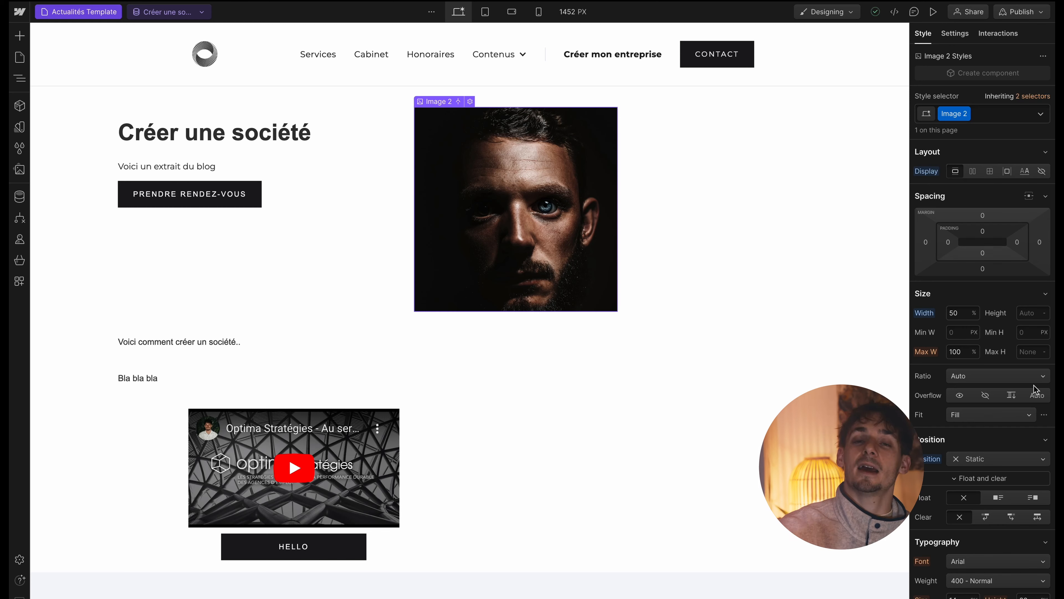
scroll(1035, 390, down, 1)
click(19, 78)
click(100, 143)
click(973, 213)
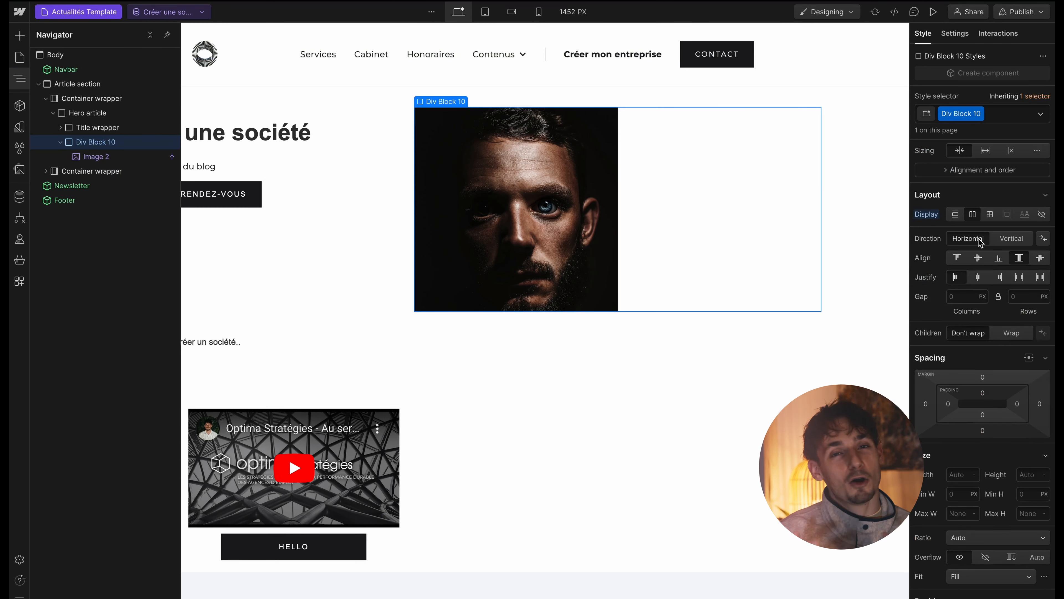
click(977, 276)
click(978, 257)
Set the fit of Div Block 10 to Fill and its position to Static
scroll(1020, 464, down, 1)
click(1001, 587)
click(972, 541)
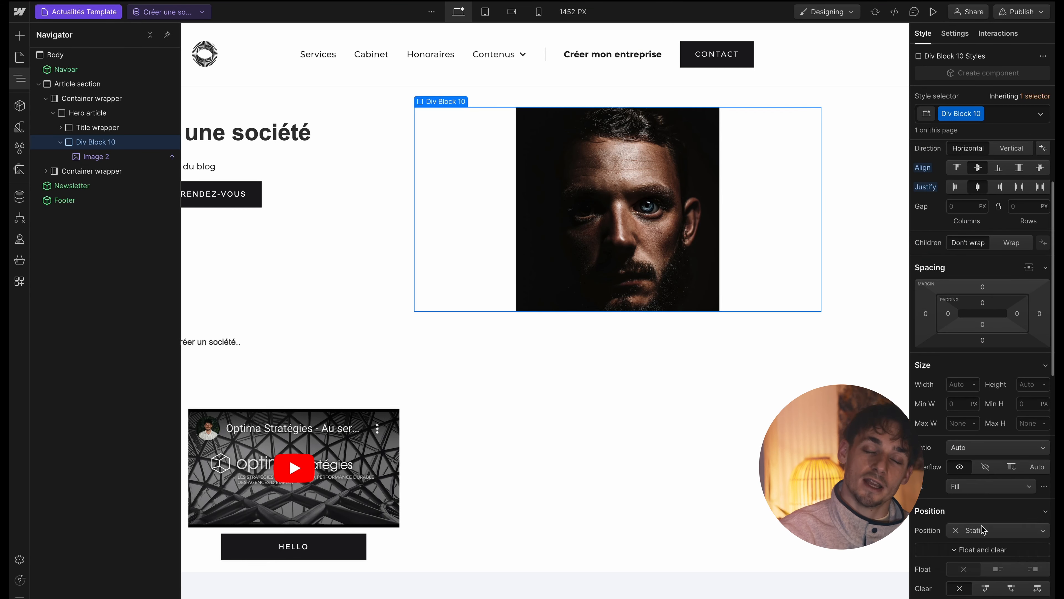
click(979, 530)
click(986, 504)
Apply a vertical flex layout to the Title wrapper that holds the Rich Text Block
click(394, 277)
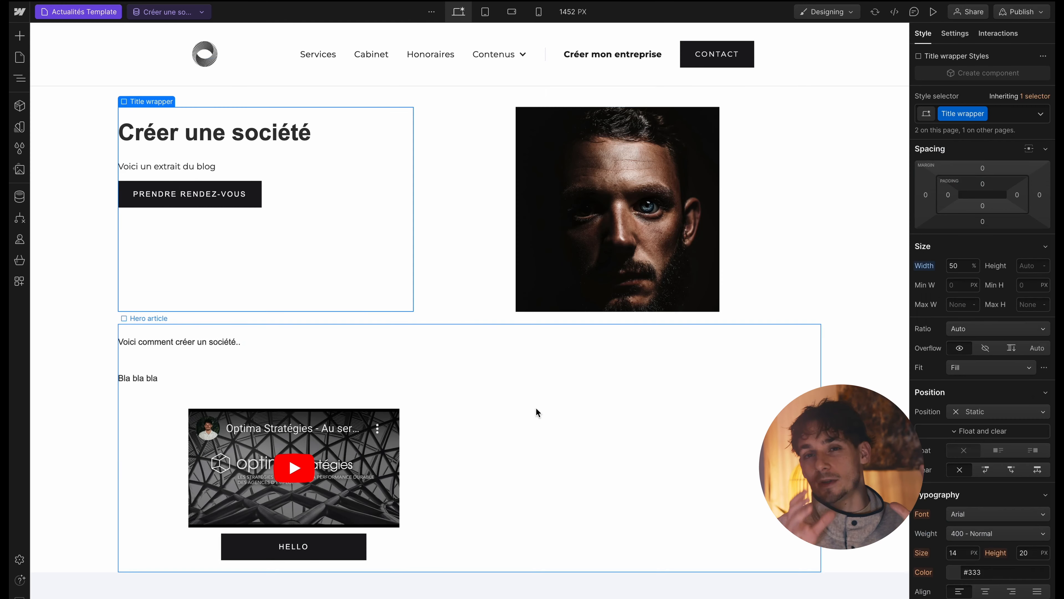
click(535, 406)
scroll(535, 406, down, 3)
click(416, 359)
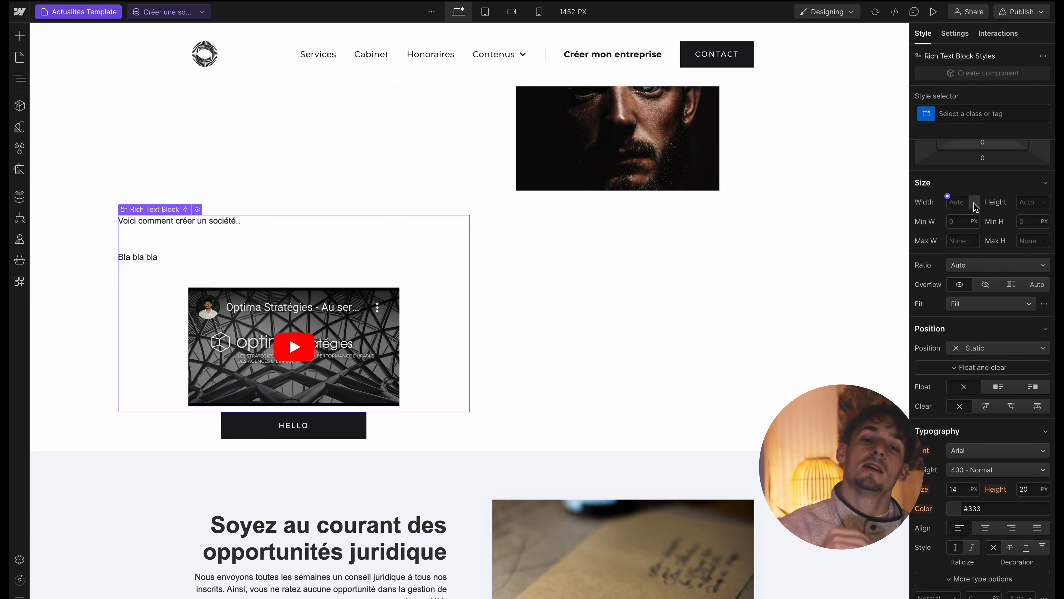
click(19, 78)
click(98, 200)
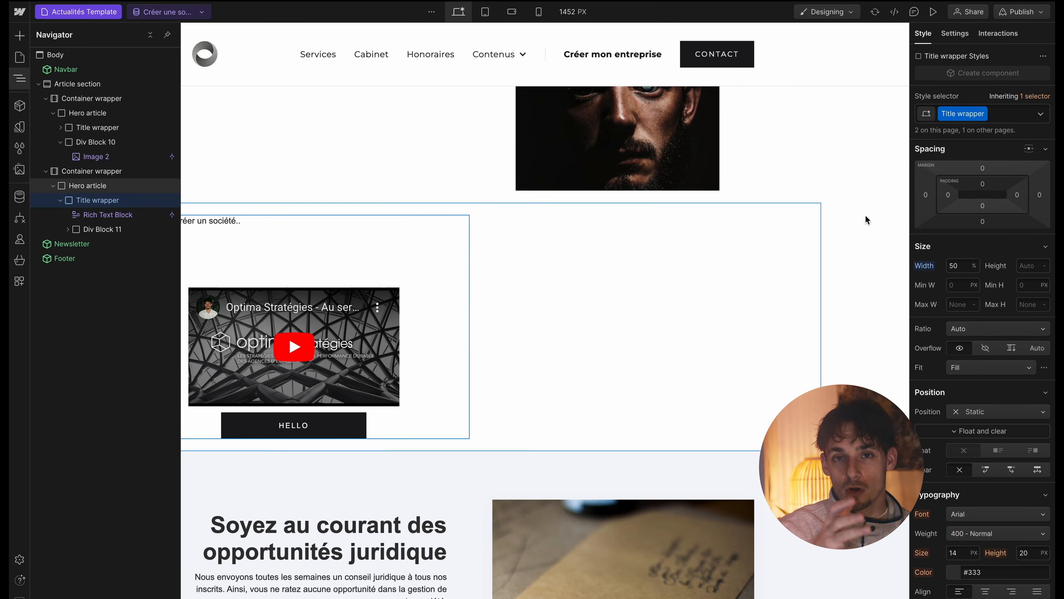
scroll(975, 227, up, 4)
click(973, 235)
click(1012, 259)
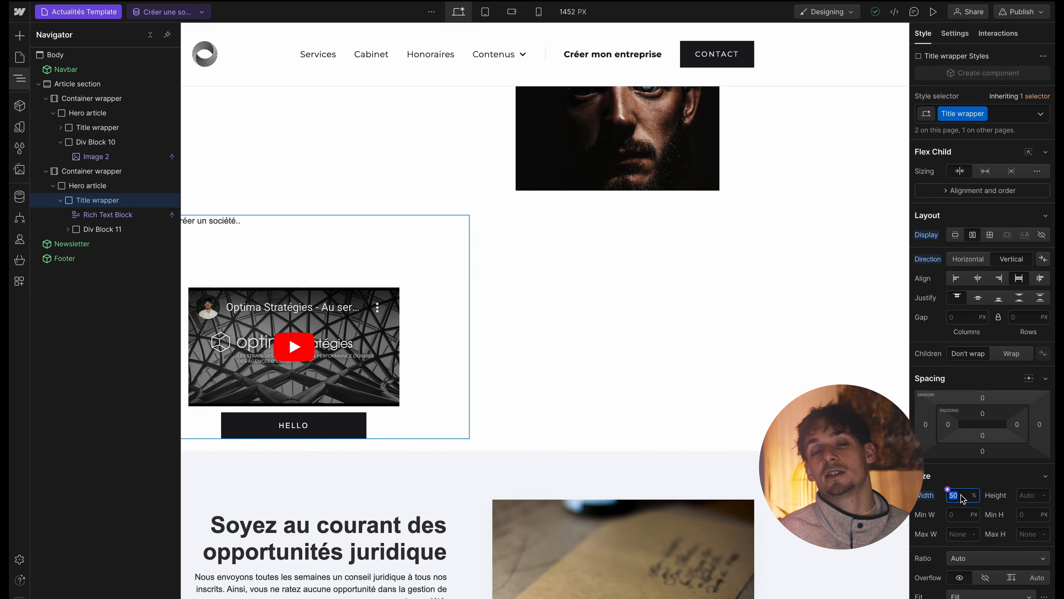
Set the width of the Title wrapper around the rich text to 100%
text(100)
key(Return)
click(19, 78)
Switch the width unit of the hero's PRENDRE RENDEZ-VOUS button to EM and set its width to 20 EM
scroll(272, 203, up, 4)
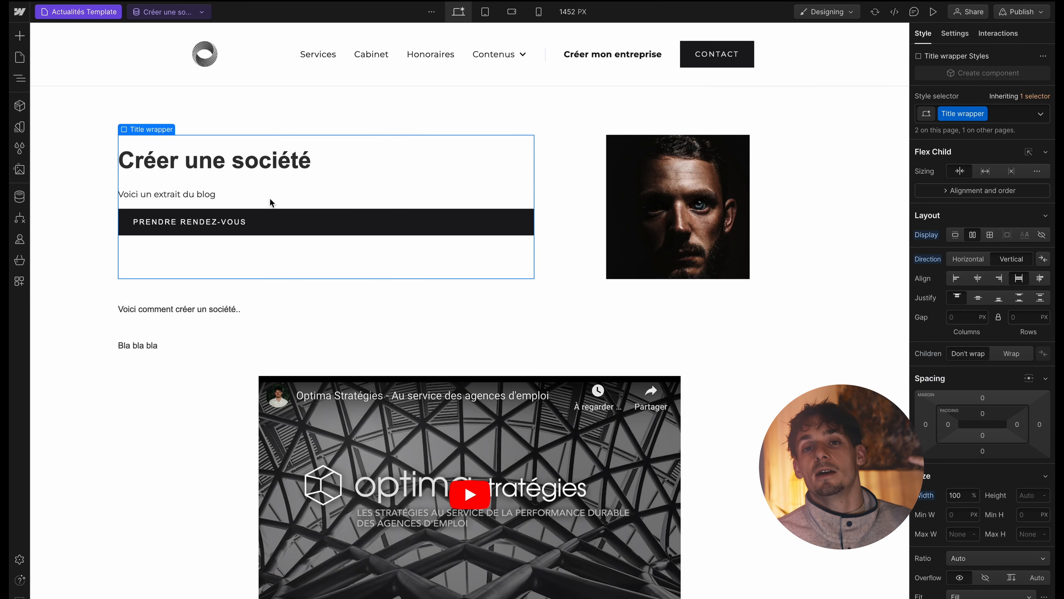
click(273, 215)
click(973, 376)
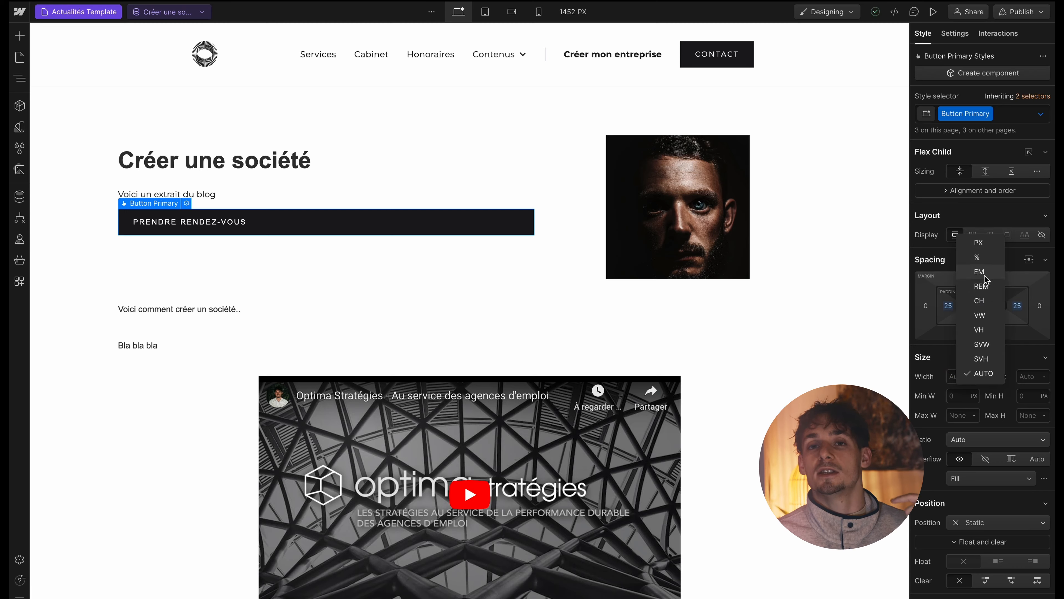
click(982, 275)
click(953, 376)
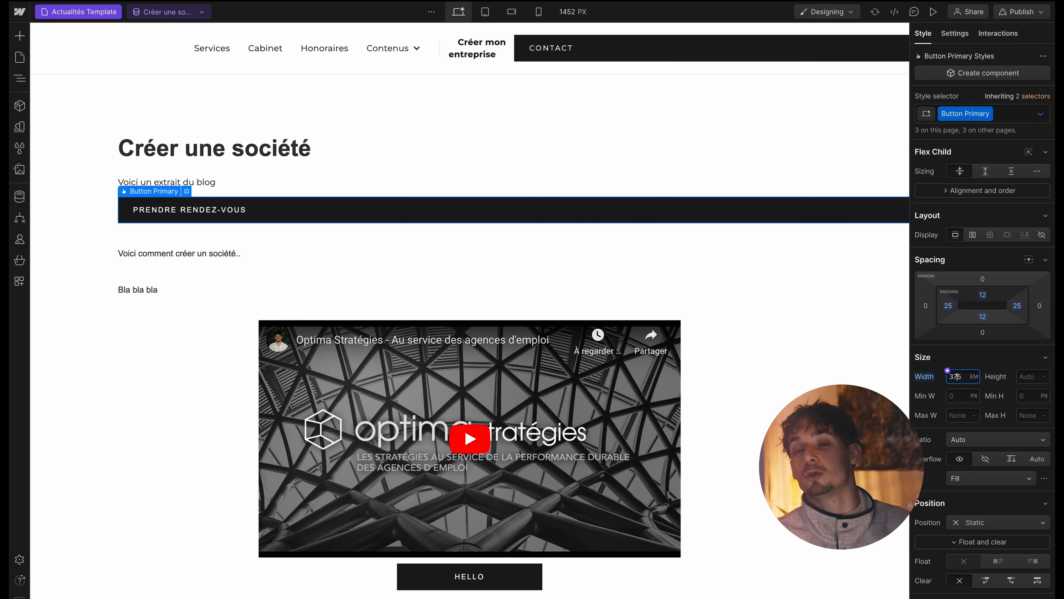
key(ctrl+a)
text(30)
key(BackSpace)
text(20)
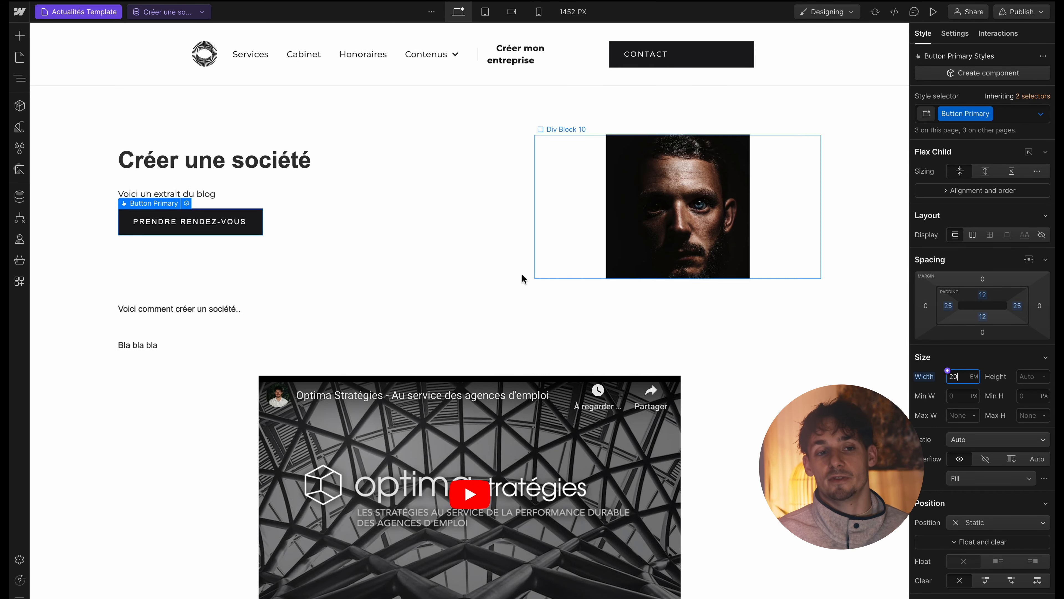
Center the text of the PRENDRE RENDEZ-VOUS button and set its width to 15 EM
scroll(993, 547, down, 3)
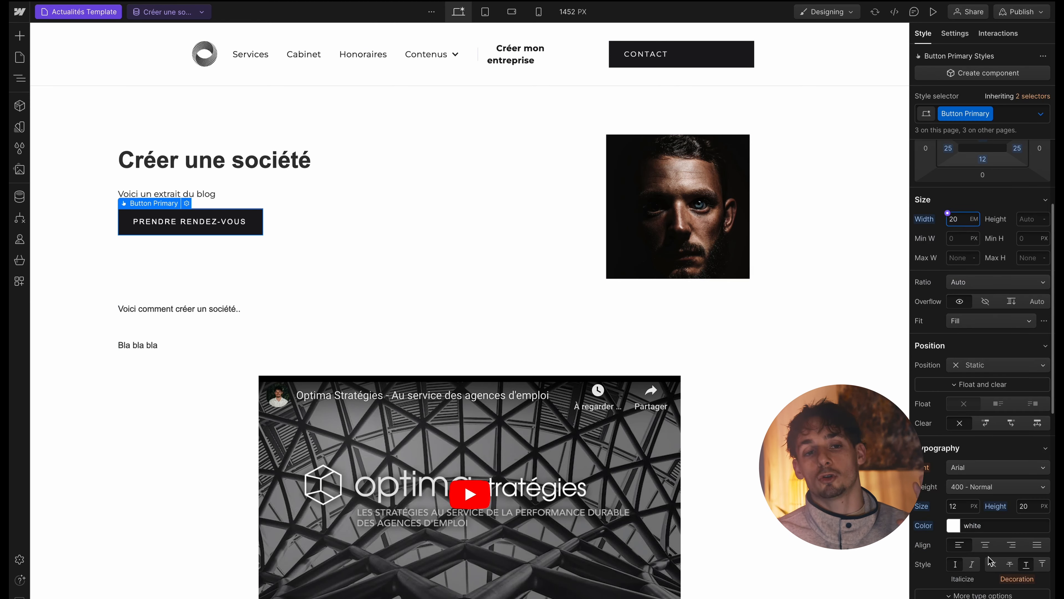
text(15)
key(Delete)
click(566, 210)
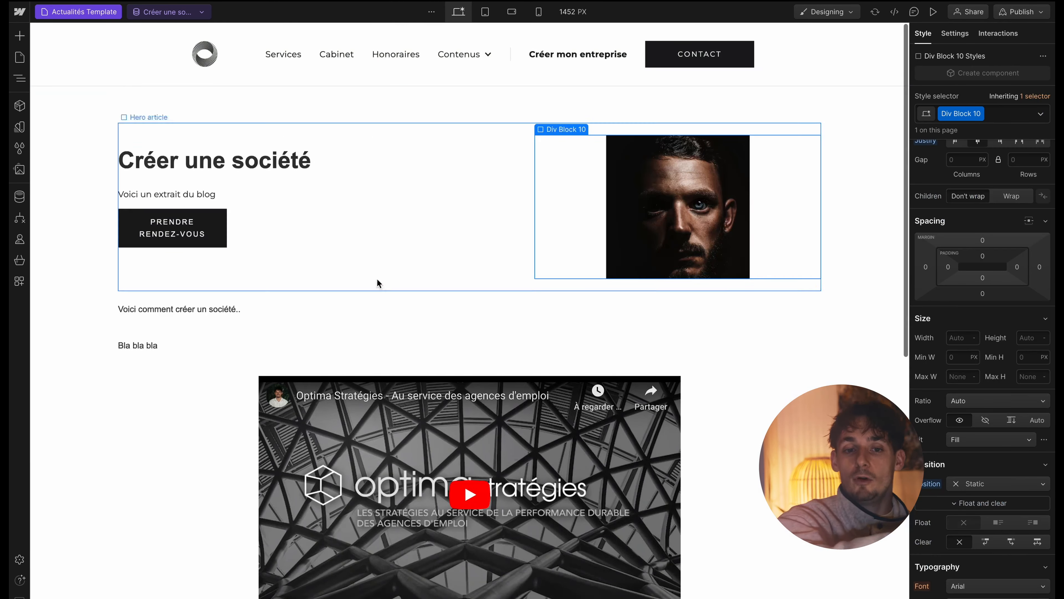
Check the article template at the mobile portrait breakpoint and again at desktop size
scroll(509, 312, down, 10)
click(539, 12)
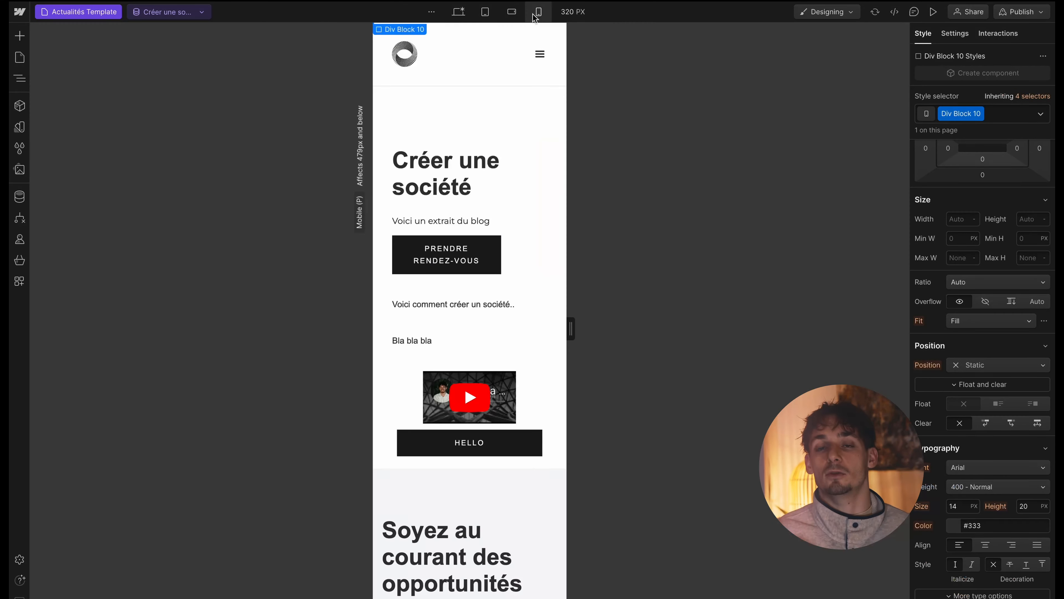
click(459, 13)
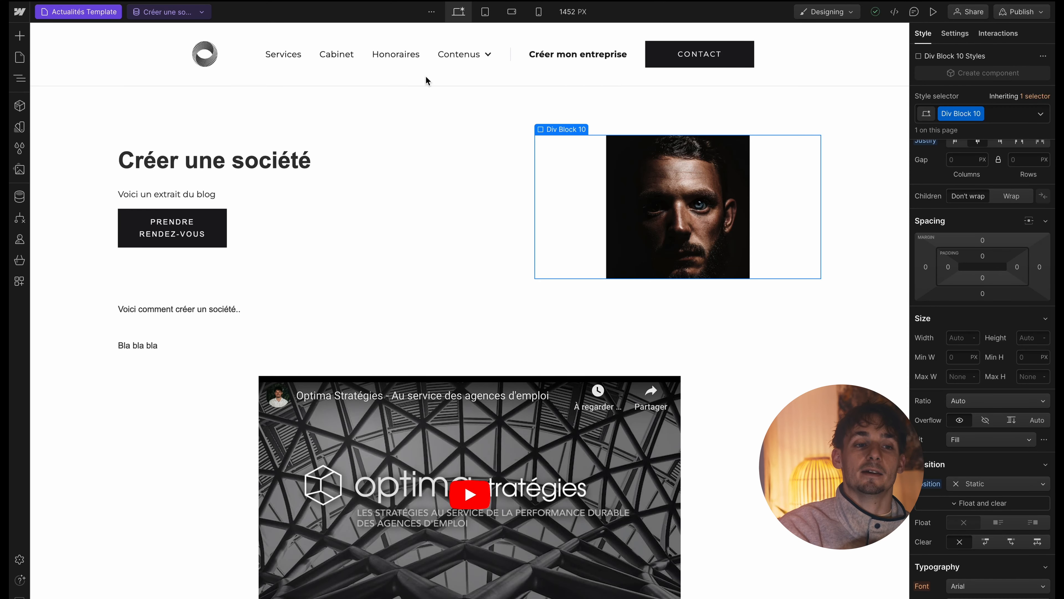
scroll(378, 231, down, 3)
scroll(294, 231, up, 3)
Open the Actualités page, preview the "Créer une société" article through its content, and leave the preview
click(19, 57)
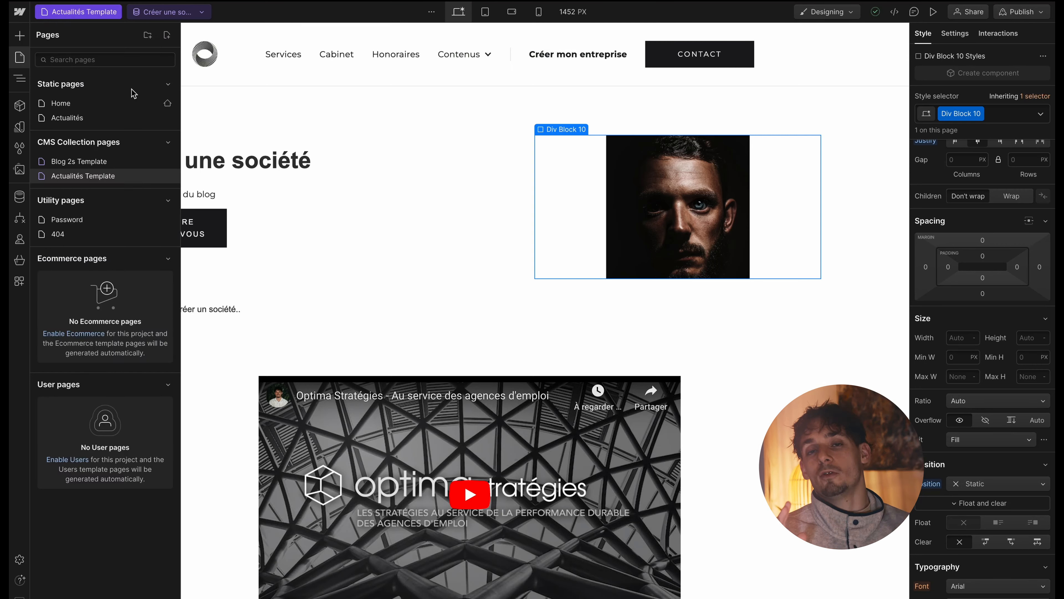
click(90, 118)
key(super+shift+p)
click(325, 280)
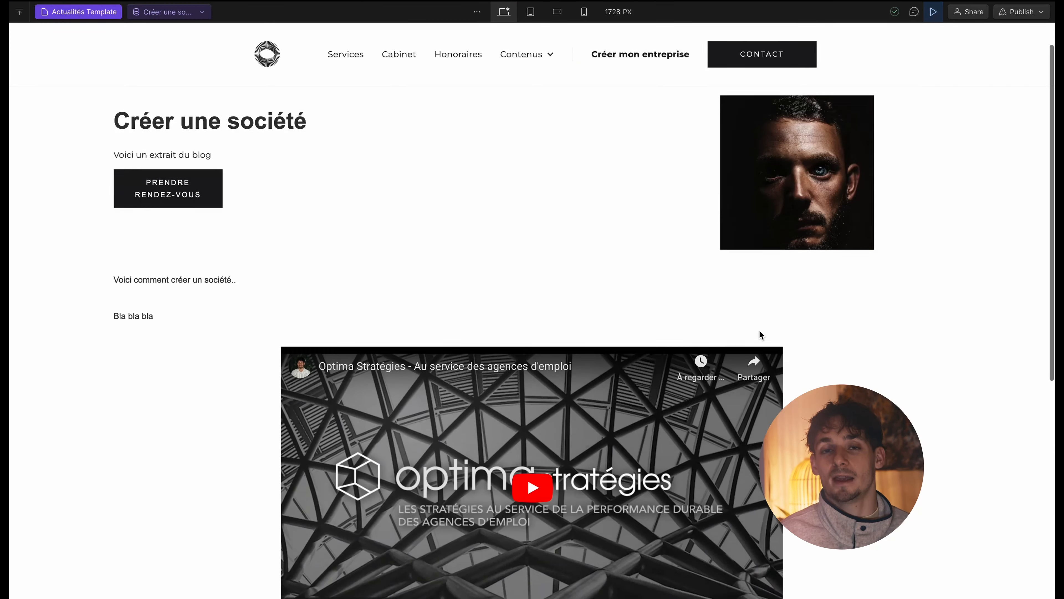
scroll(760, 331, down, 5)
scroll(760, 332, up, 5)
key(super+shift+p)
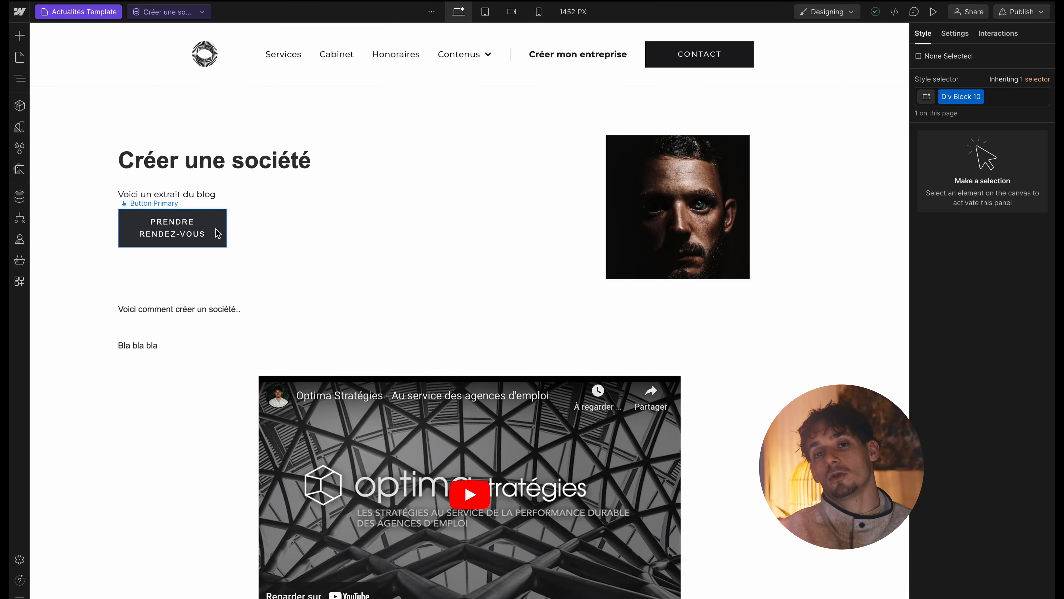
Fill the "Créer une société" article's post body and summary with longer Lorem ipsum placeholder text, save the item and return to the template
click(377, 223)
click(264, 198)
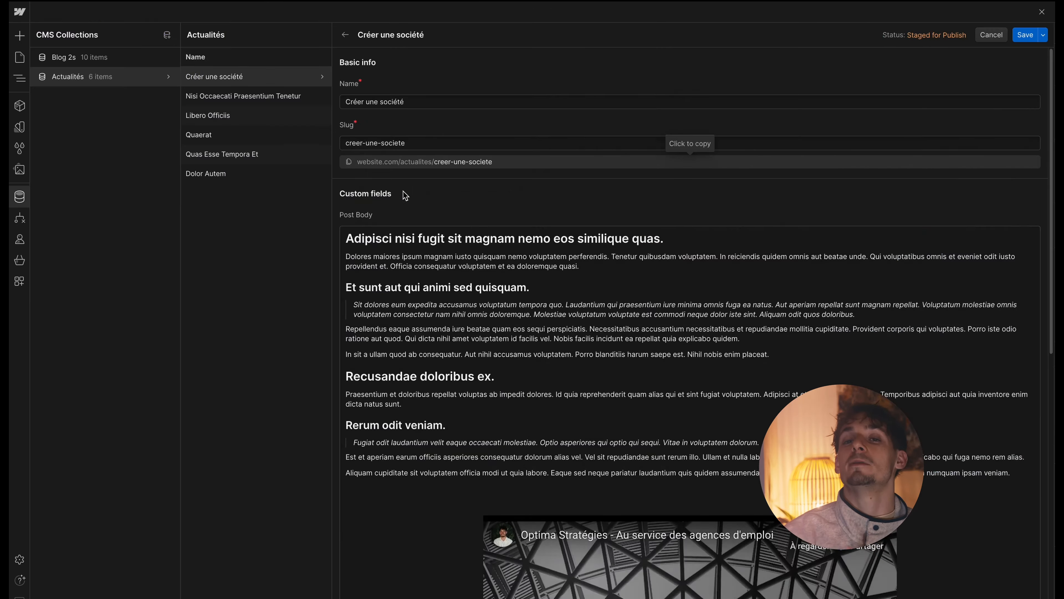
scroll(414, 274, down, 10)
click(413, 273)
click(1025, 35)
click(1042, 11)
scroll(439, 285, down, 10)
scroll(440, 285, up, 10)
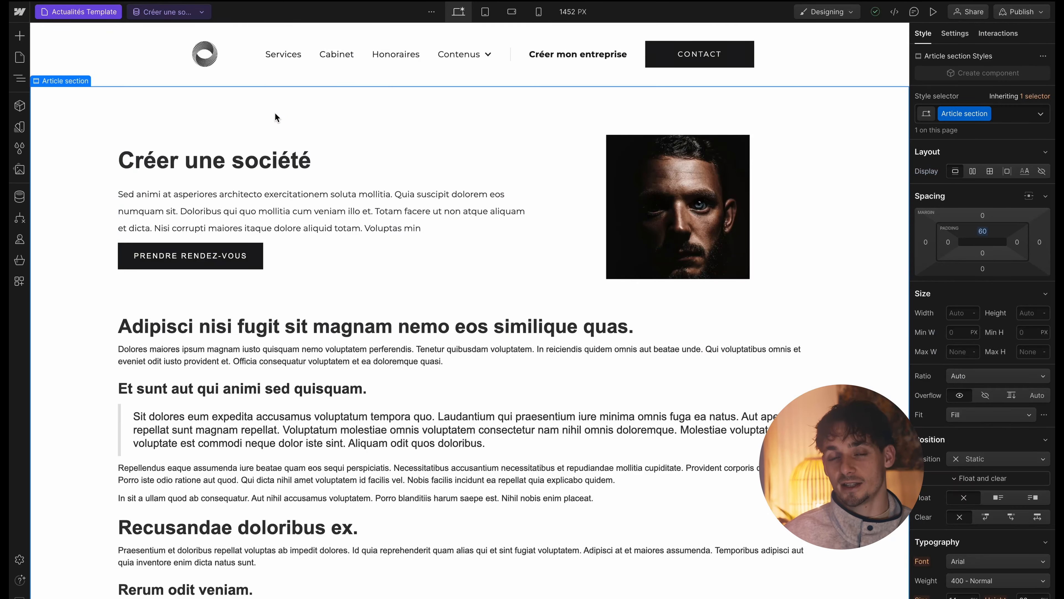
Check the longer article content at the mobile portrait breakpoint down through its body, and return to the desktop view
click(539, 11)
scroll(473, 126, down, 15)
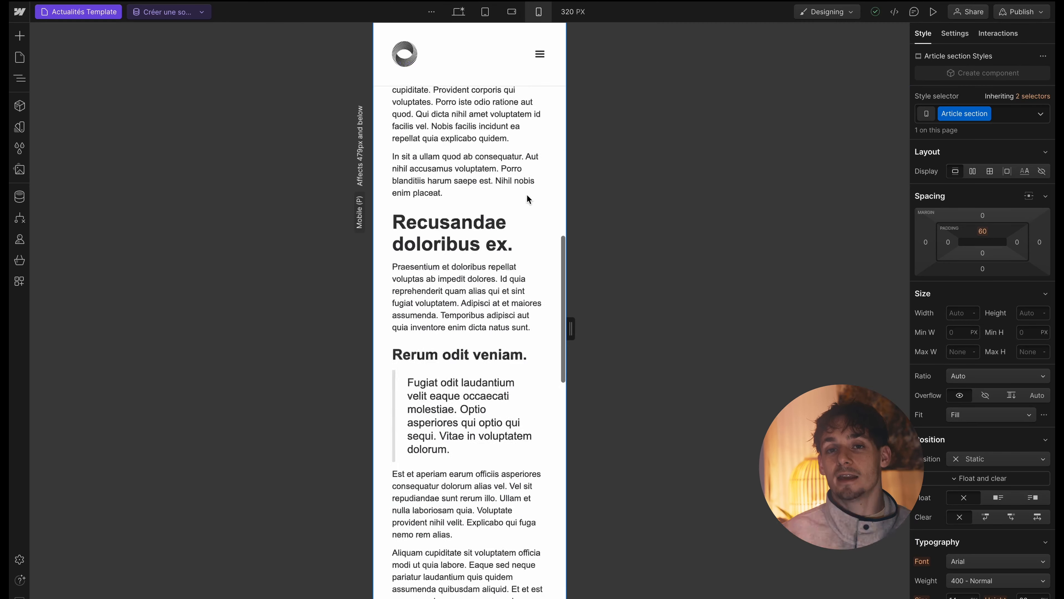
click(459, 11)
scroll(520, 310, up, 10)
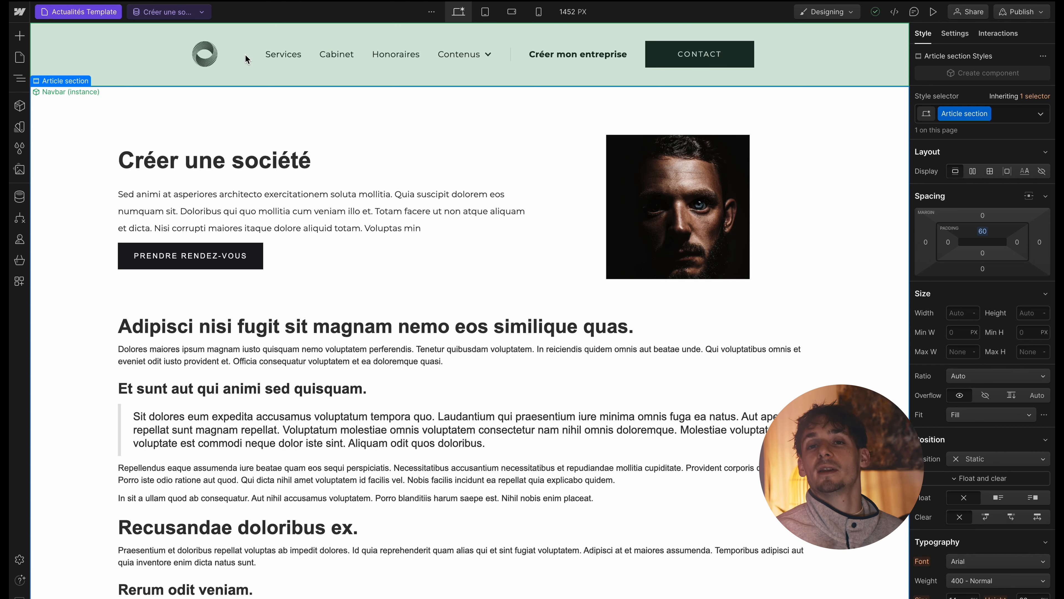
Switch to the Actualités page, preview it, and open the "Créer une société" card to review the full article
click(78, 11)
click(68, 117)
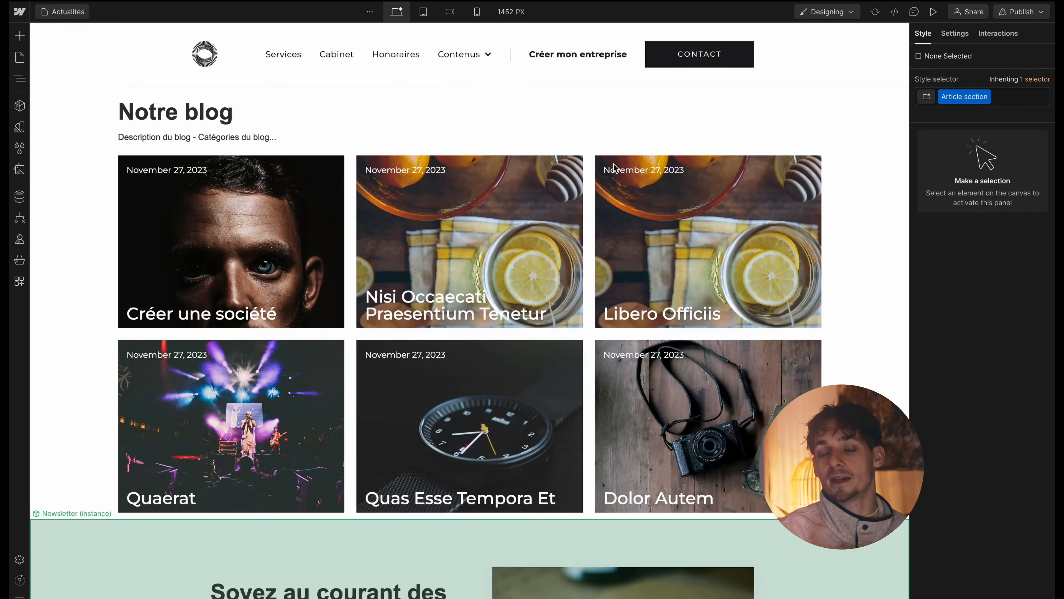
click(934, 12)
click(278, 285)
scroll(643, 331, down, 15)
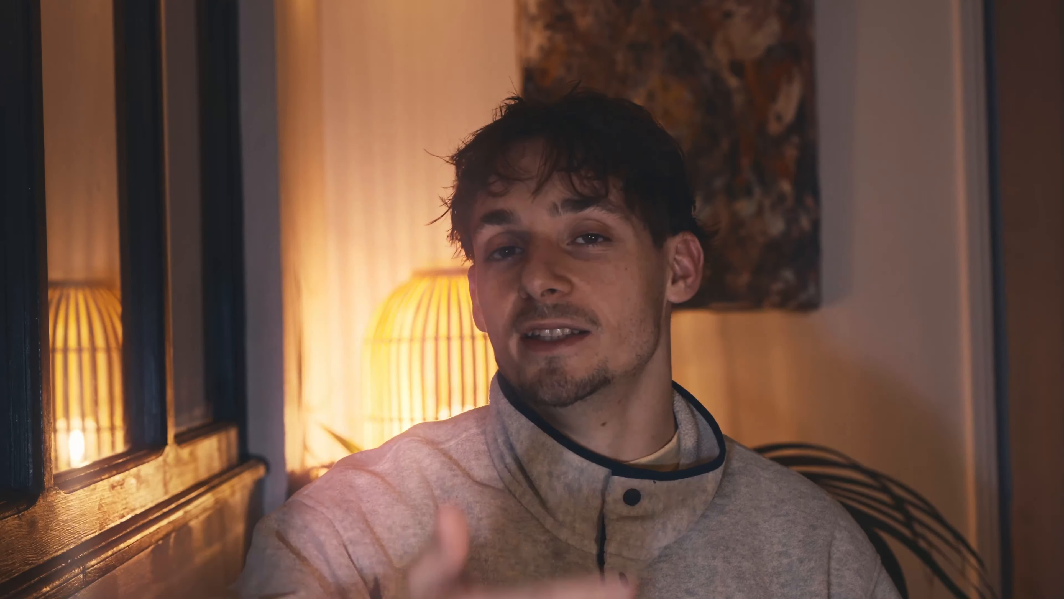